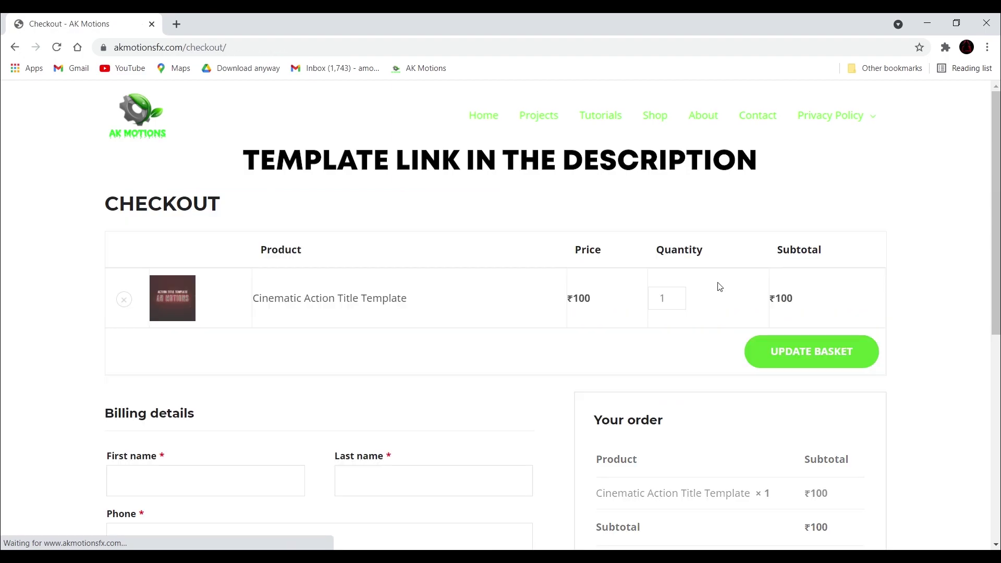
Scroll the template checkout page to review the billing details and Place Order section
{"action": "scroll", "coordinate": [664, 342], "scroll_direction": "down", "scroll_amount": 3}
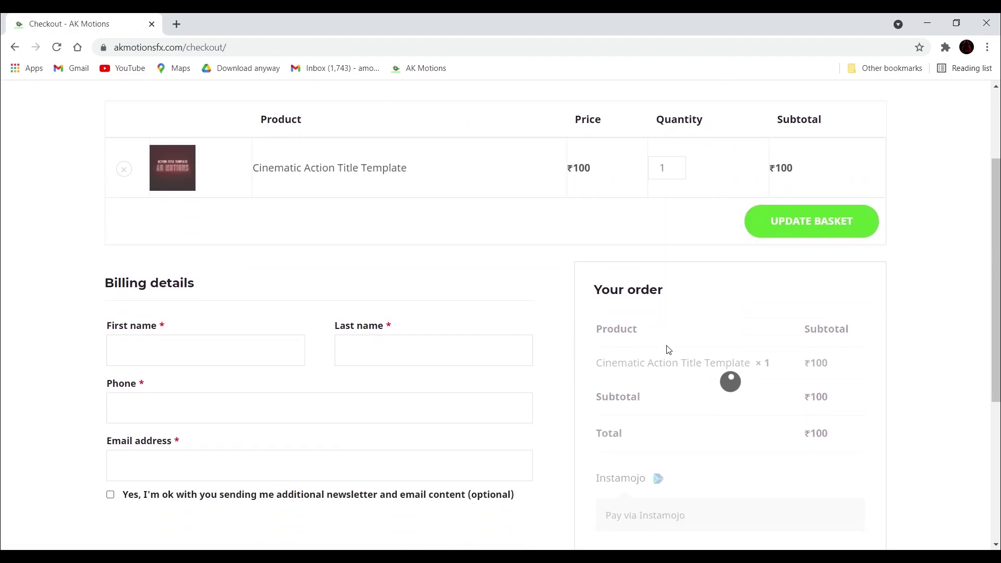
{"action": "scroll", "coordinate": [673, 355], "scroll_direction": "down", "scroll_amount": 5}
{"action": "scroll", "coordinate": [722, 380], "scroll_direction": "up", "scroll_amount": 2}
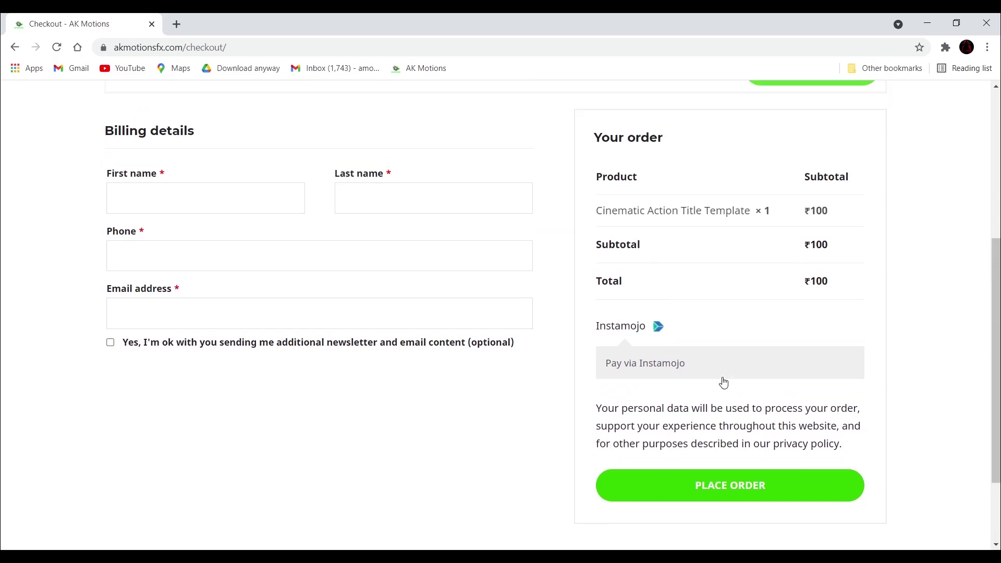
{"action": "scroll", "coordinate": [725, 383], "scroll_direction": "up", "scroll_amount": 5}
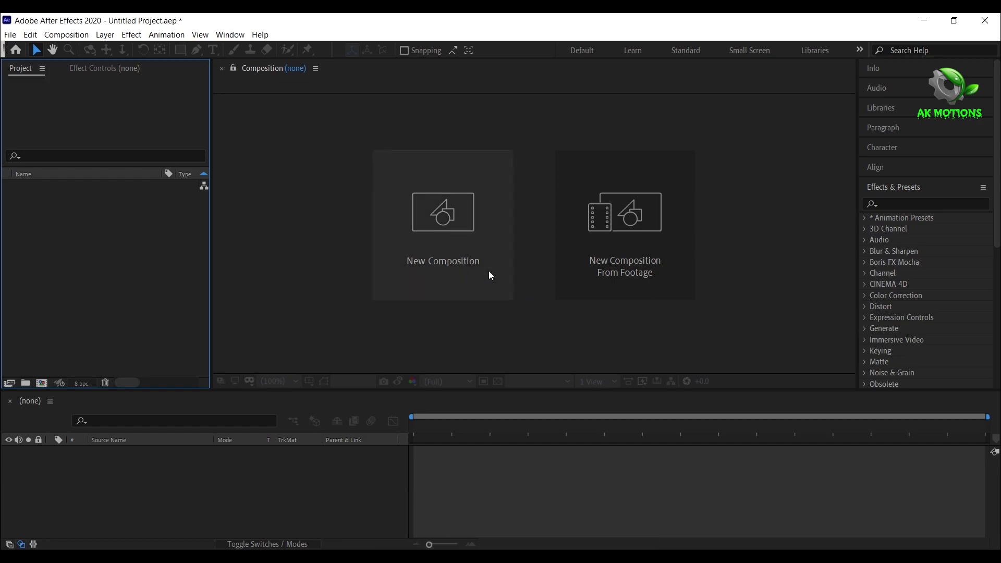
Create a 1920×1080, 60 fps, 5-second composition named Main
{"action": "left_click", "coordinate": [438, 220]}
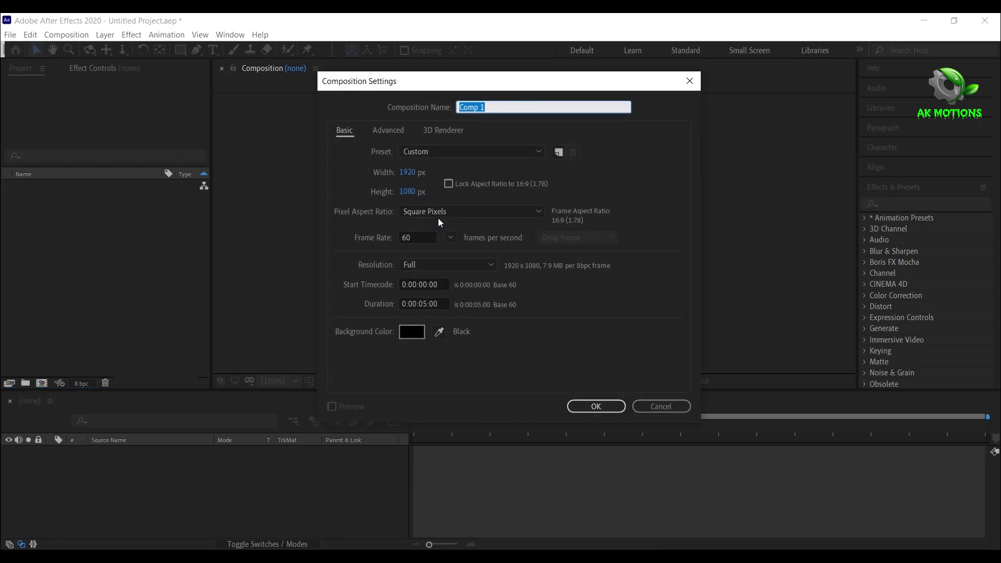
{"action": "type", "text": "Main"}
{"action": "left_click", "coordinate": [403, 173]}
{"action": "left_click", "coordinate": [416, 238]}
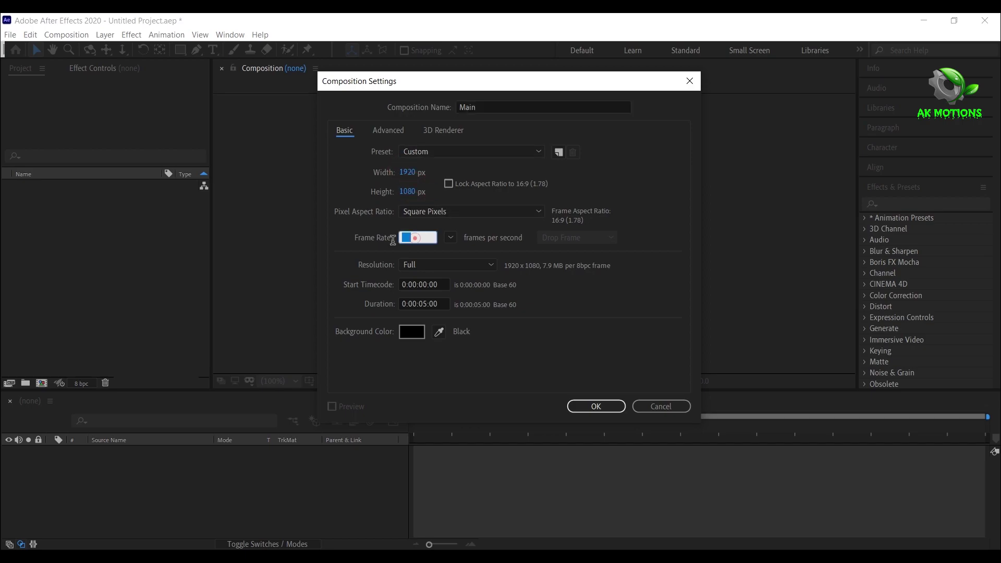
{"action": "left_click_drag", "start_coordinate": [442, 304], "coordinate": [419, 304]}
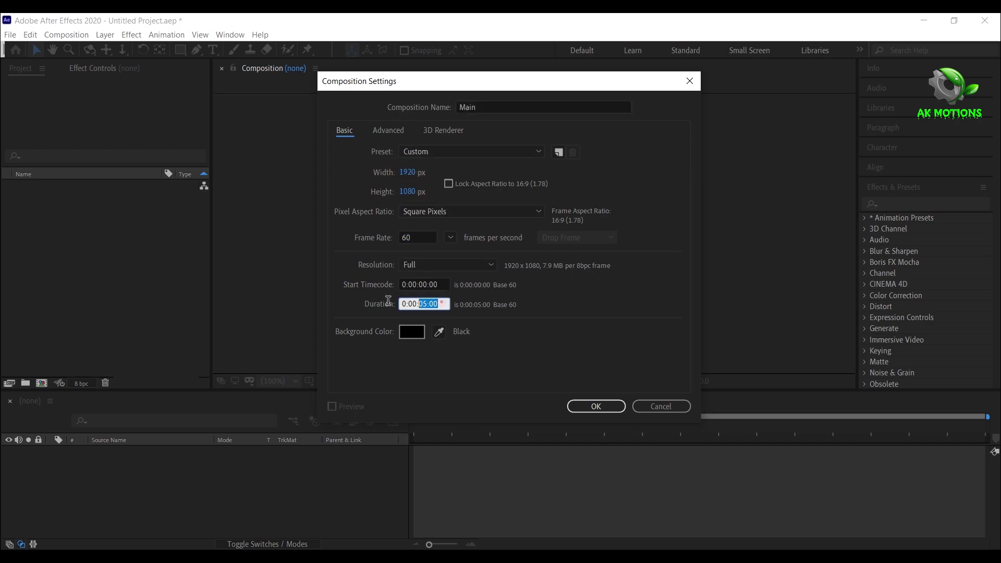
{"action": "left_click", "coordinate": [613, 410]}
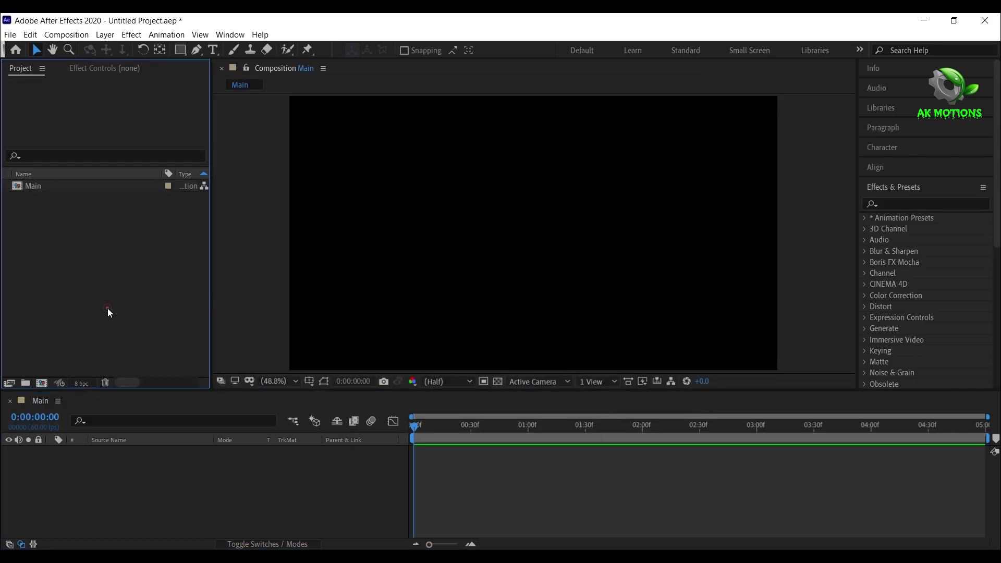
Import Particles_04.mp4, Texture.jpg and the ember clip into the project
{"action": "double_click", "coordinate": [108, 309]}
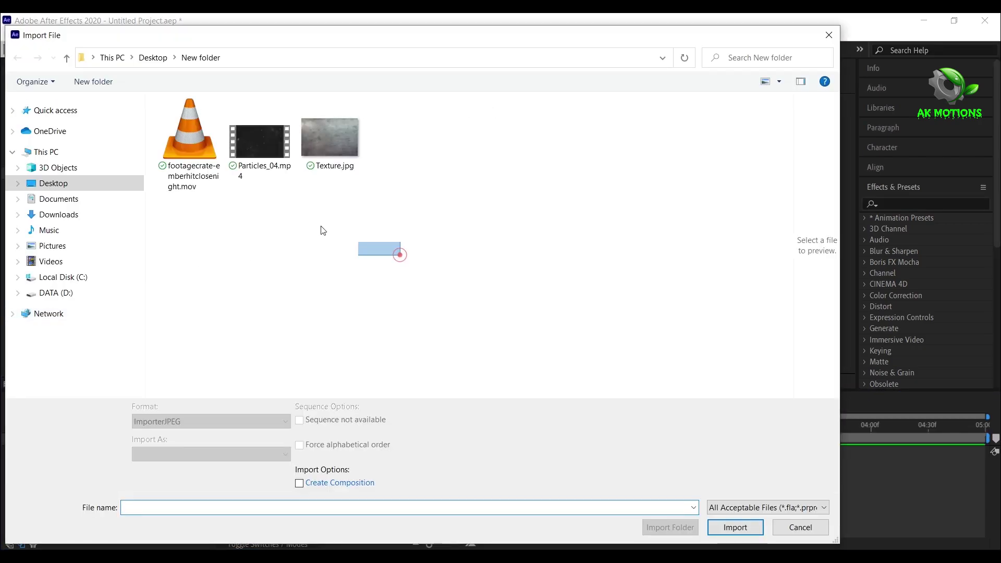
{"action": "left_click_drag", "start_coordinate": [323, 230], "coordinate": [186, 113]}
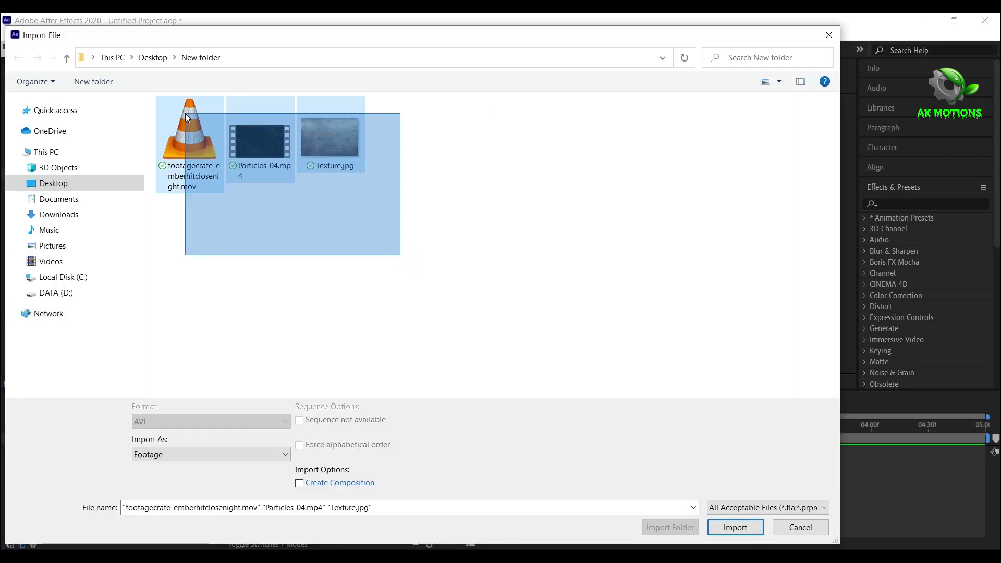
{"action": "left_click", "coordinate": [735, 529]}
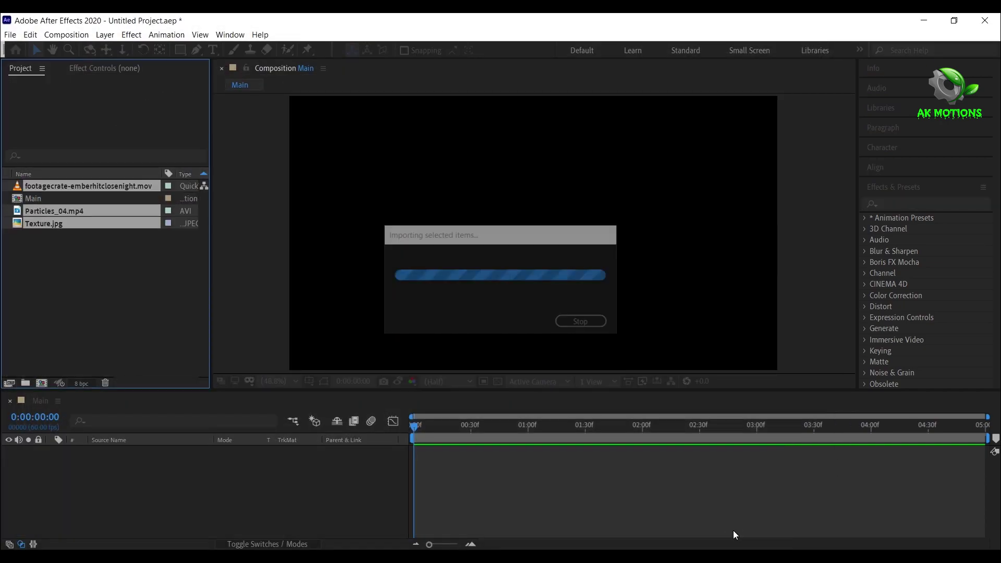
Add a new text layer reading CINEMATIC
{"action": "right_click", "coordinate": [156, 471]}
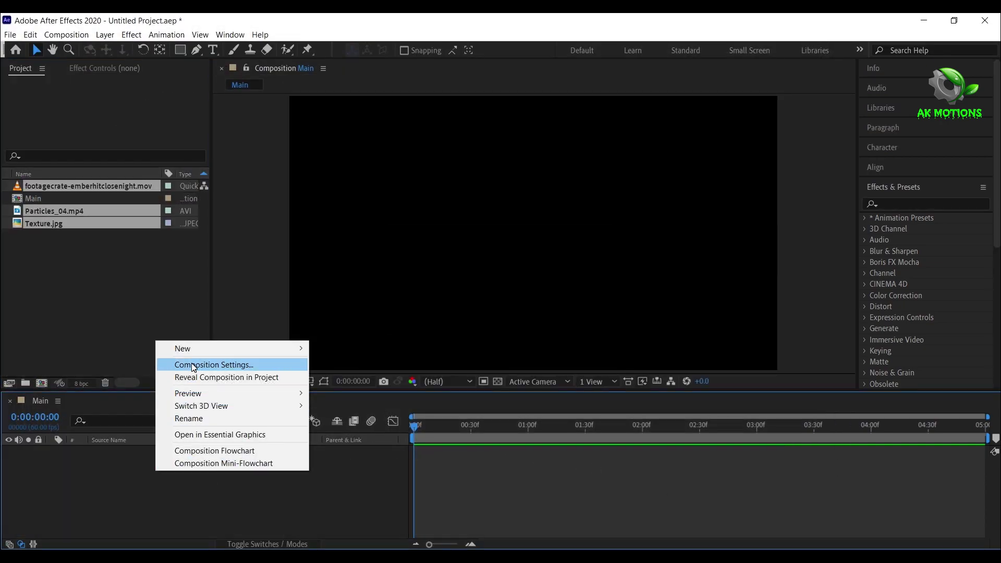
{"action": "mouse_move", "coordinate": [199, 347]}
{"action": "left_click", "coordinate": [349, 364]}
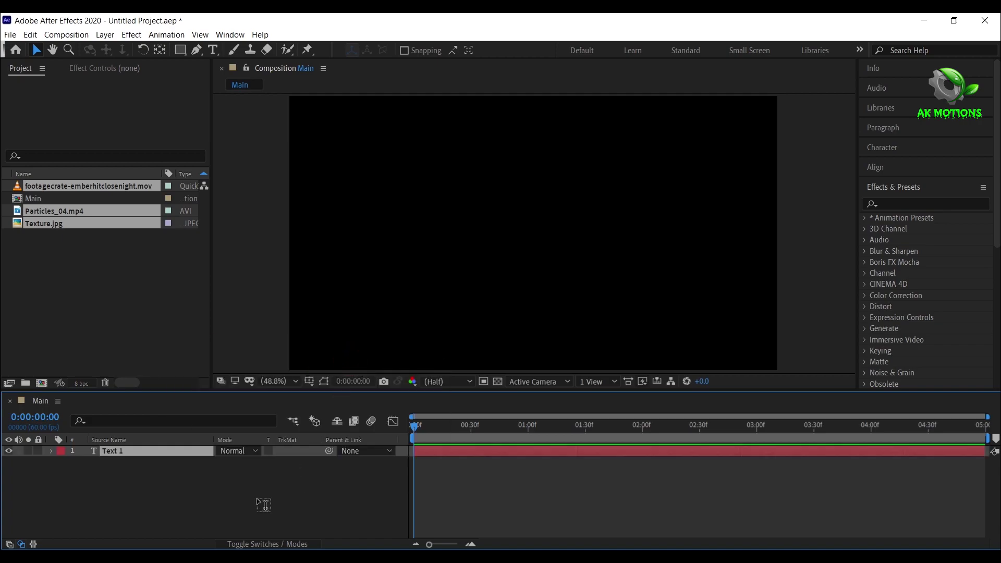
{"action": "type", "text": "C"}
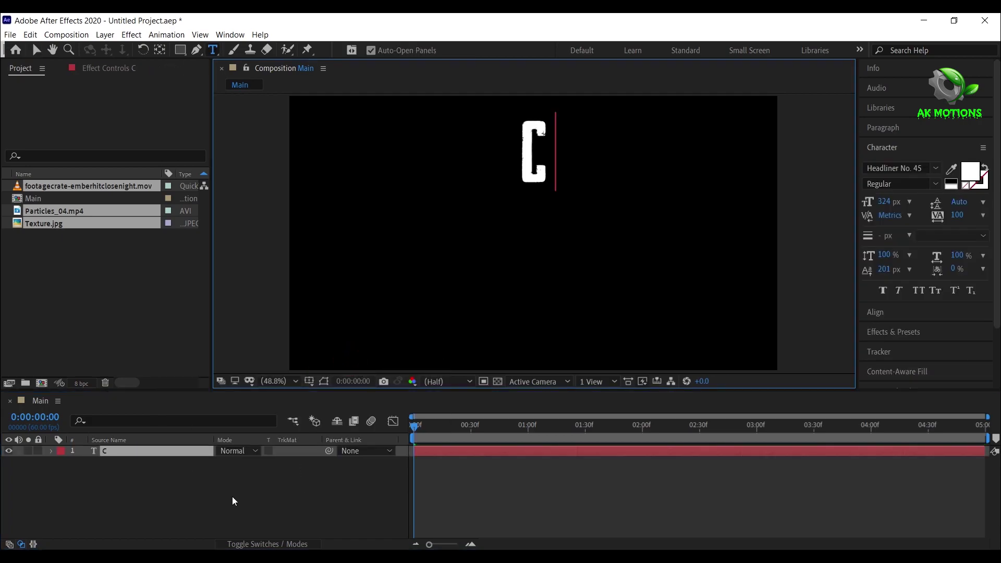
{"action": "type", "text": "INEMA"}
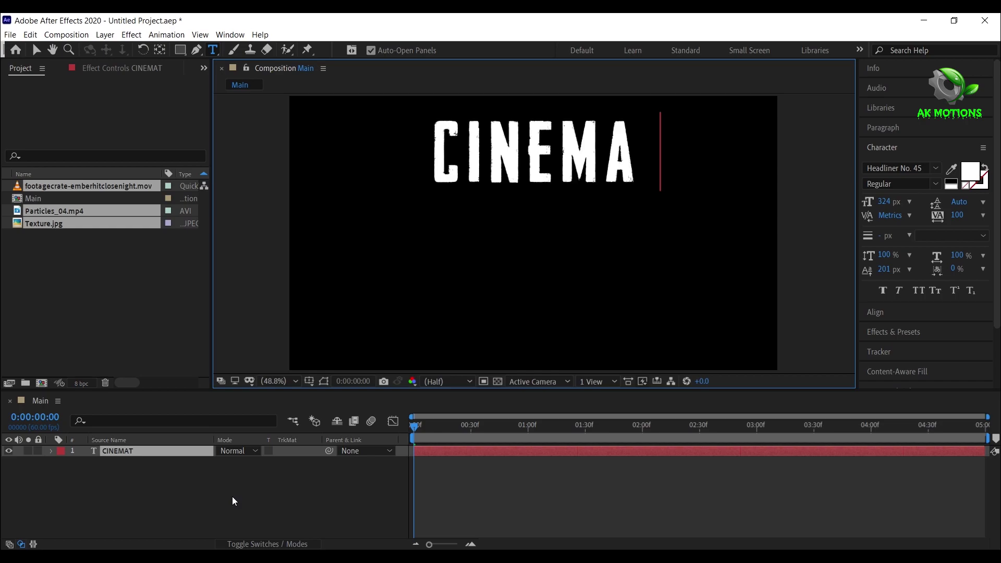
{"action": "type", "text": "TIC"}
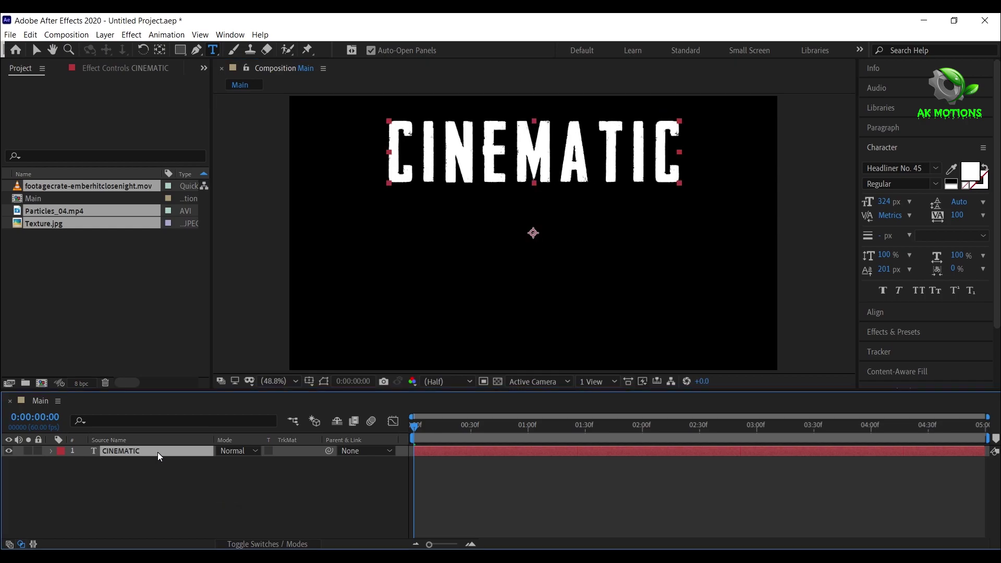
Enlarge the CINEMATIC title to 380 px and centre it vertically in the frame
{"action": "double_click", "coordinate": [158, 452]}
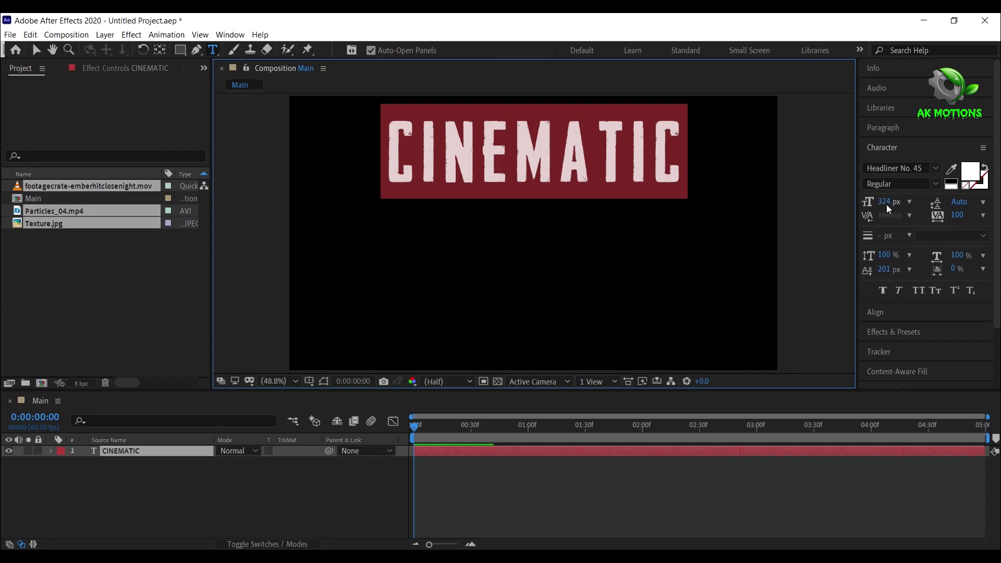
{"action": "left_click_drag", "start_coordinate": [887, 203], "coordinate": [929, 203]}
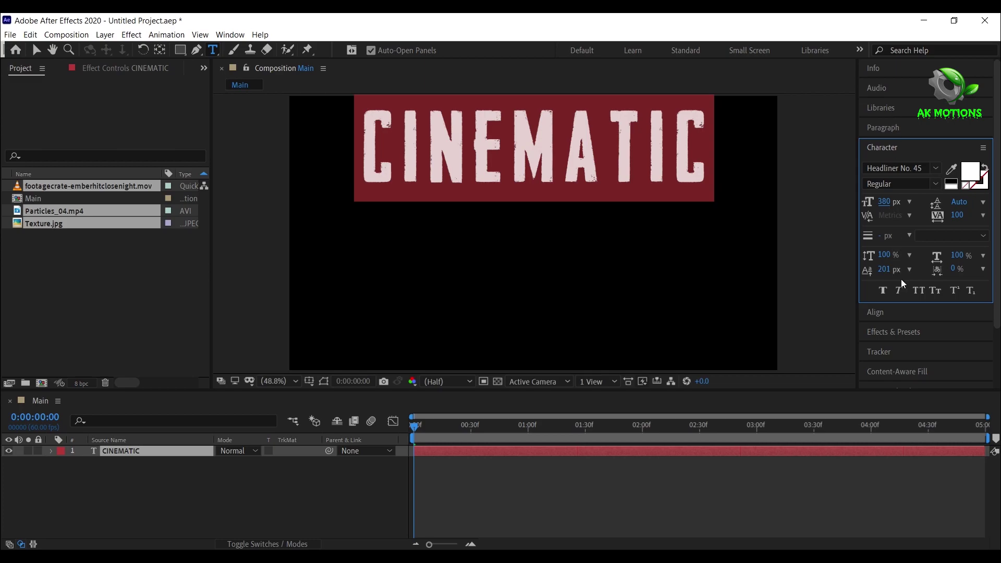
{"action": "left_click", "coordinate": [888, 313]}
{"action": "left_click", "coordinate": [894, 200]}
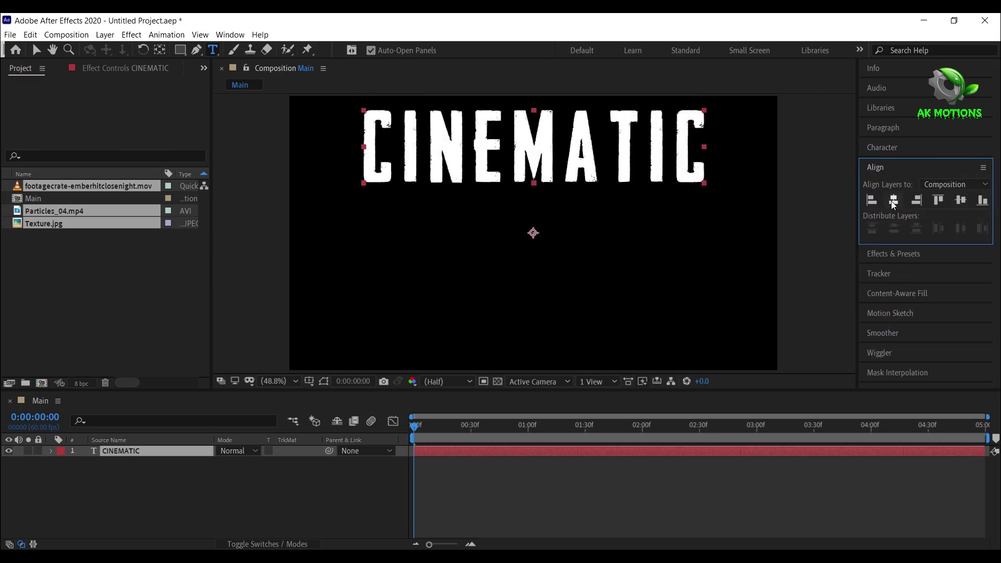
{"action": "left_click", "coordinate": [960, 204]}
{"action": "left_click", "coordinate": [240, 505]}
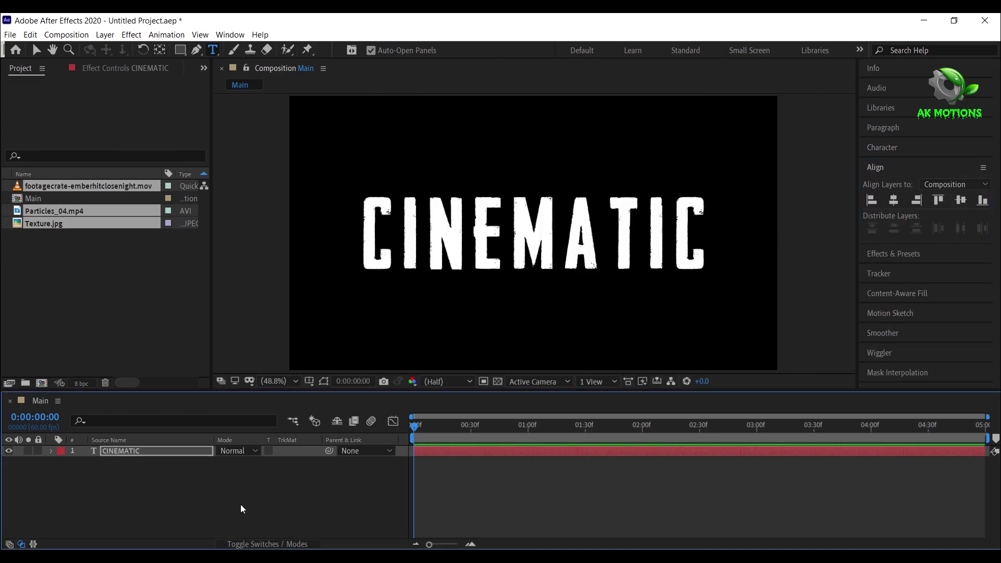
{"action": "left_click", "coordinate": [131, 303]}
Add Texture.jpg to the Main composition and scale it to 172%
{"action": "left_click", "coordinate": [58, 224]}
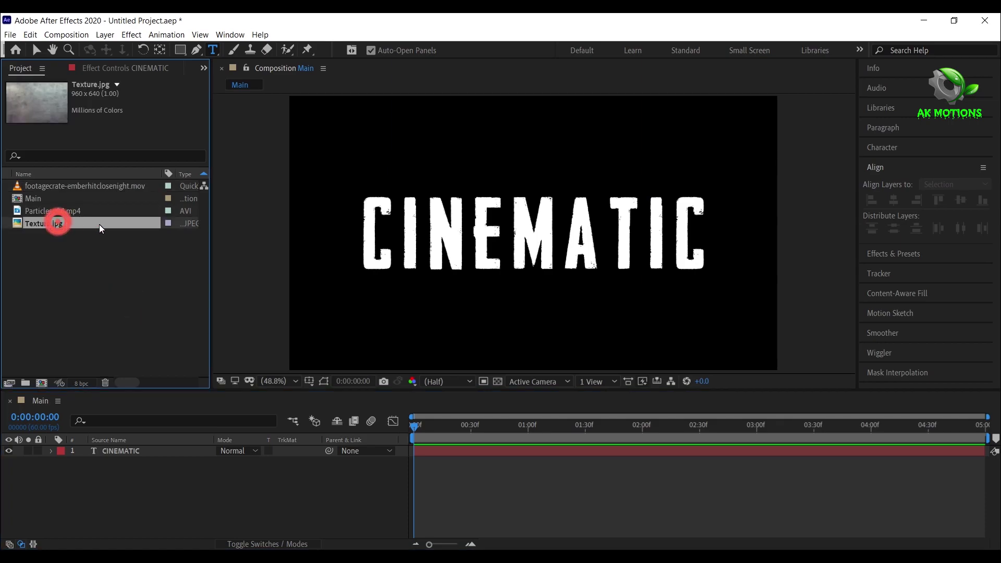
{"action": "left_click_drag", "start_coordinate": [152, 404], "coordinate": [164, 488]}
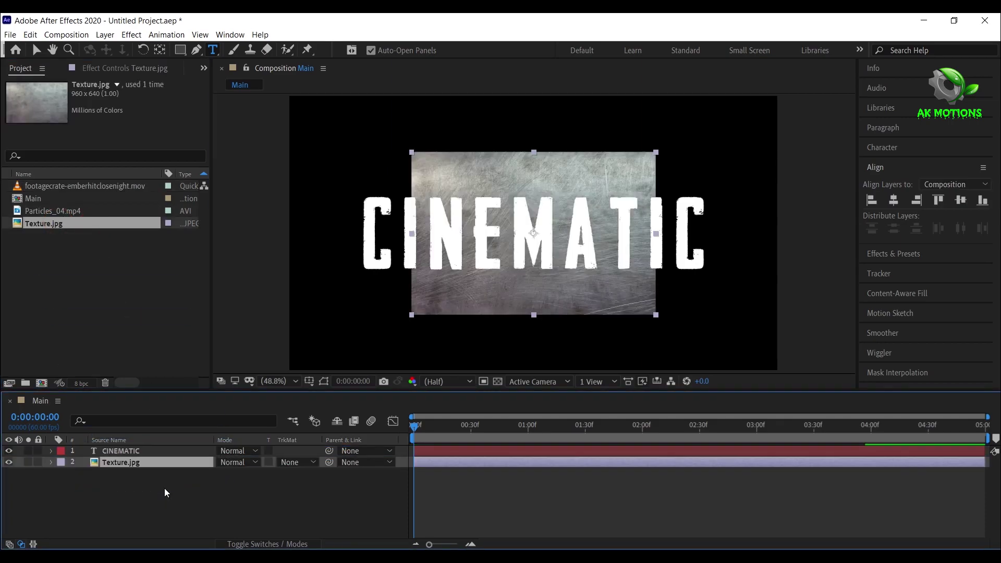
{"action": "key", "text": "s"}
{"action": "left_click_drag", "start_coordinate": [240, 478], "coordinate": [291, 473]}
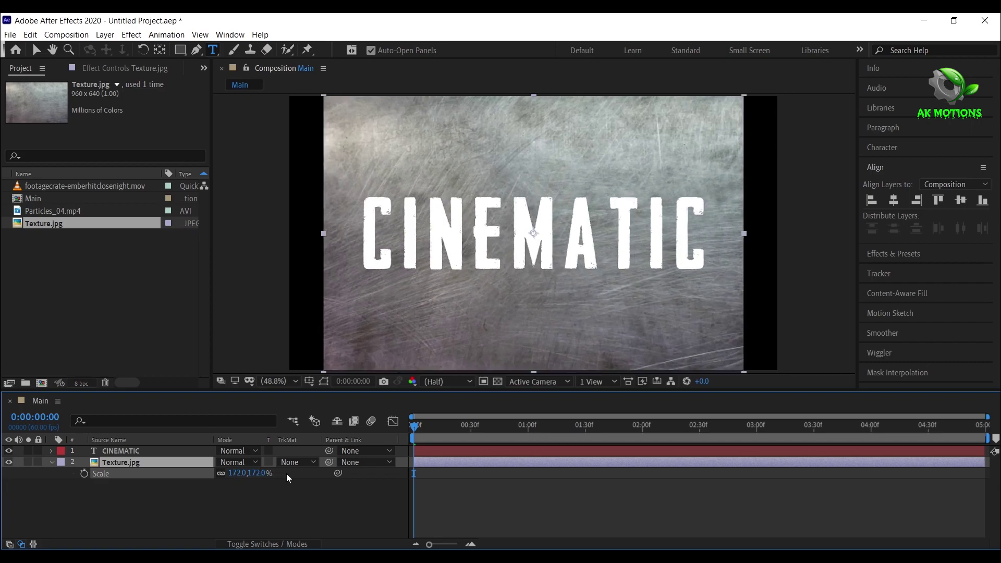
{"action": "left_click", "coordinate": [253, 510]}
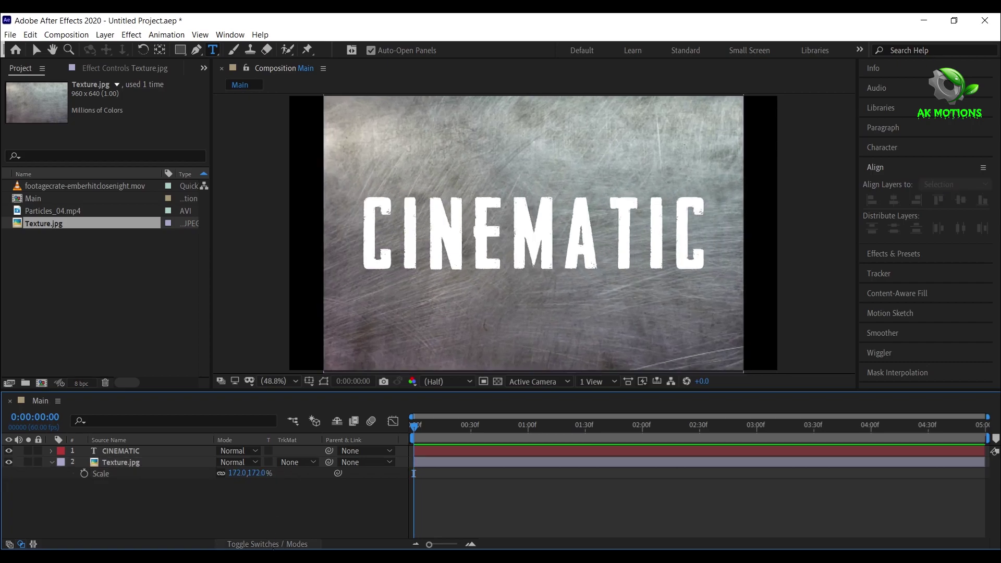
Set the texture's track matte so it shows only inside the CINEMATIC letters
{"action": "left_click", "coordinate": [267, 544]}
{"action": "left_click", "coordinate": [259, 544]}
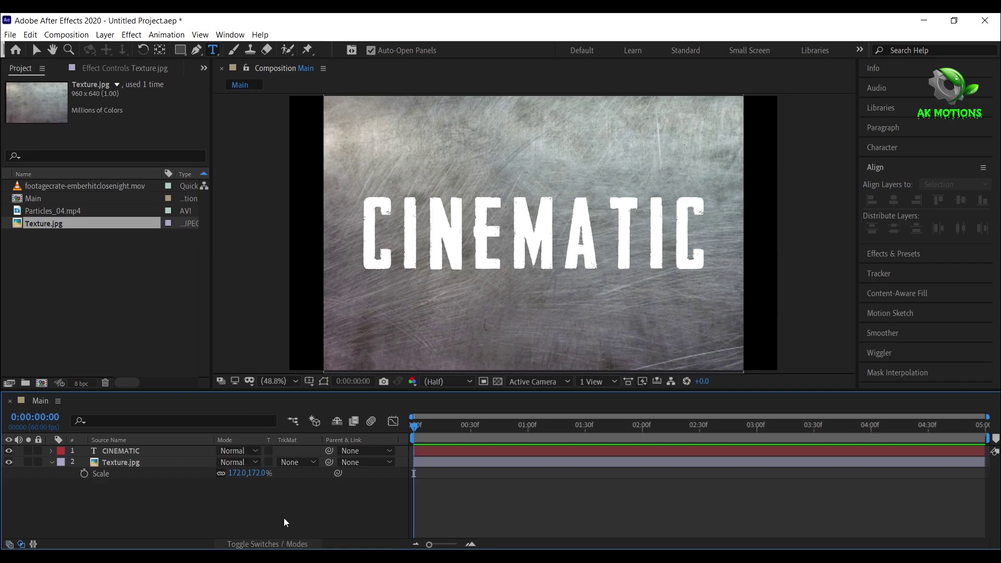
{"action": "left_click", "coordinate": [298, 463]}
{"action": "left_click", "coordinate": [319, 493]}
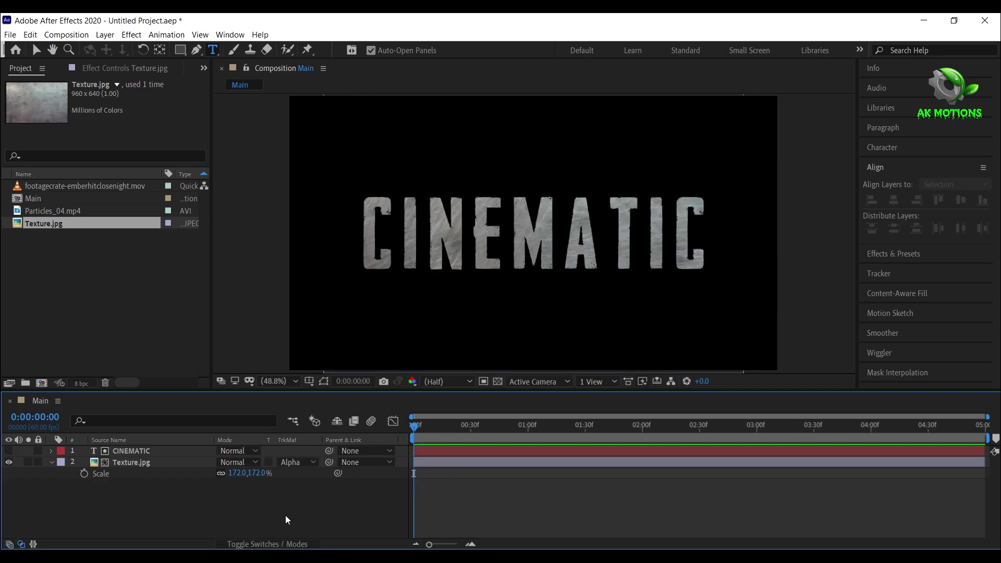
{"action": "left_click", "coordinate": [51, 463]}
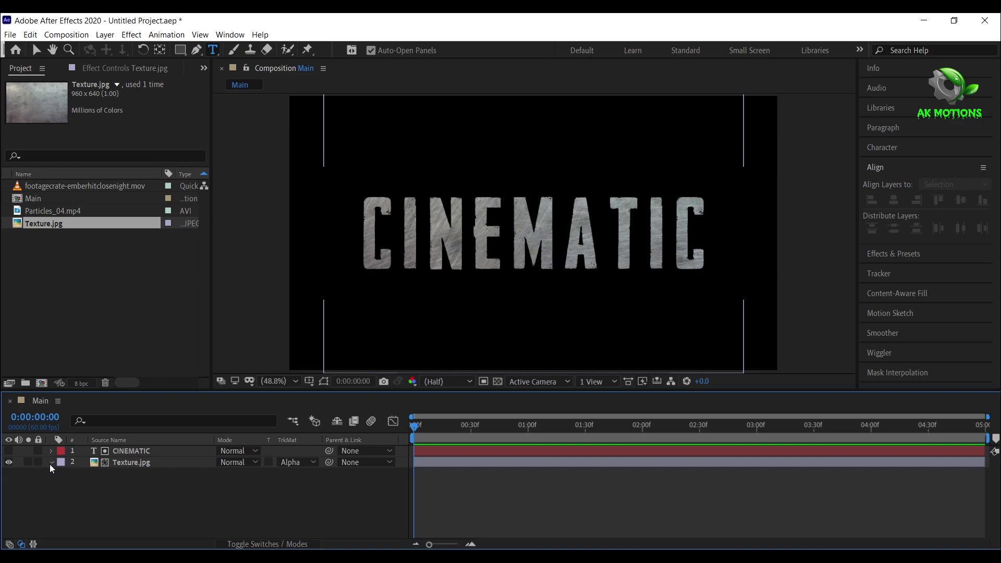
{"action": "left_click", "coordinate": [125, 463]}
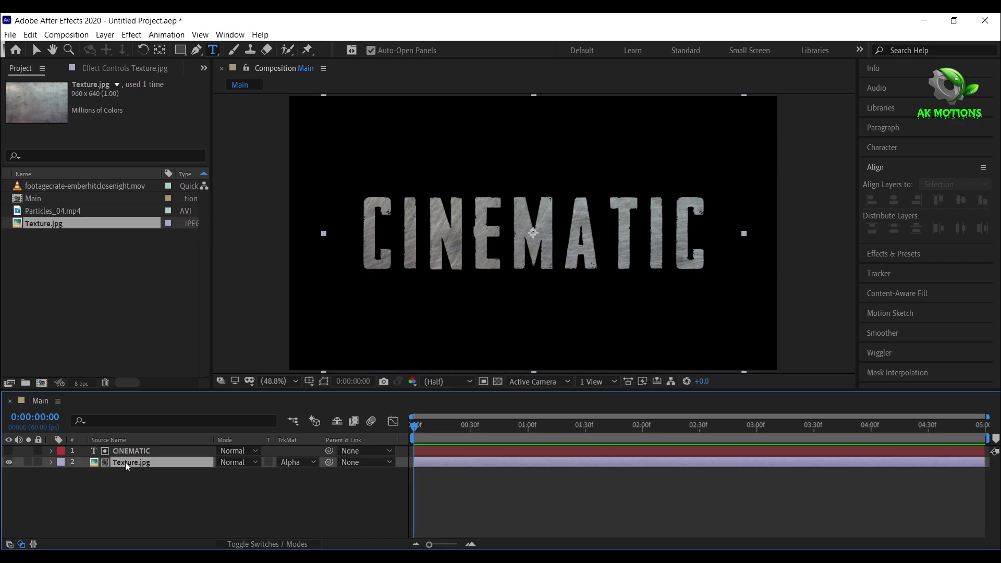
Apply Curves to Texture.jpg and pull the curve down to darken it
{"action": "left_click", "coordinate": [896, 256]}
{"action": "left_click", "coordinate": [896, 203]}
{"action": "type", "text": "c"}
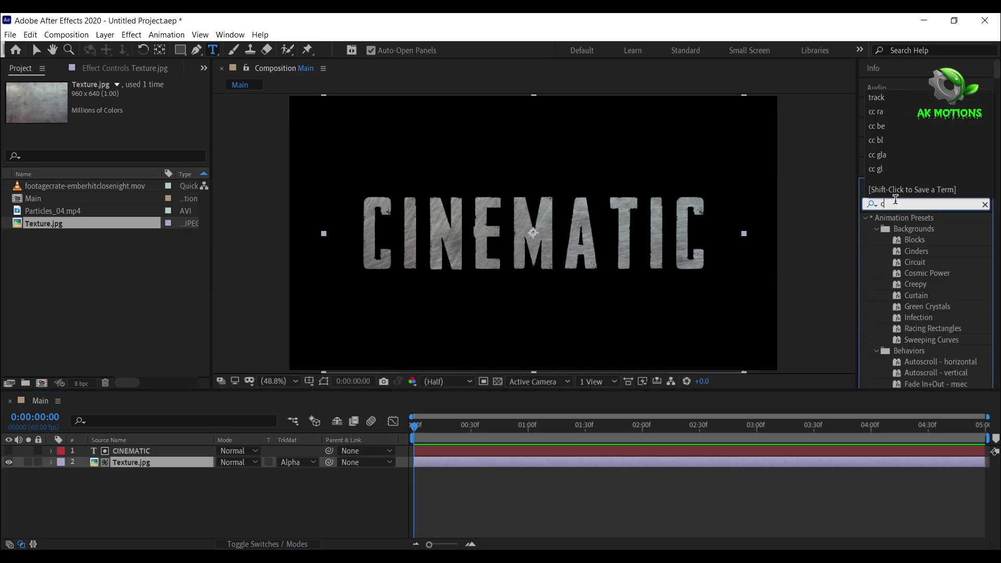
{"action": "type", "text": "urv"}
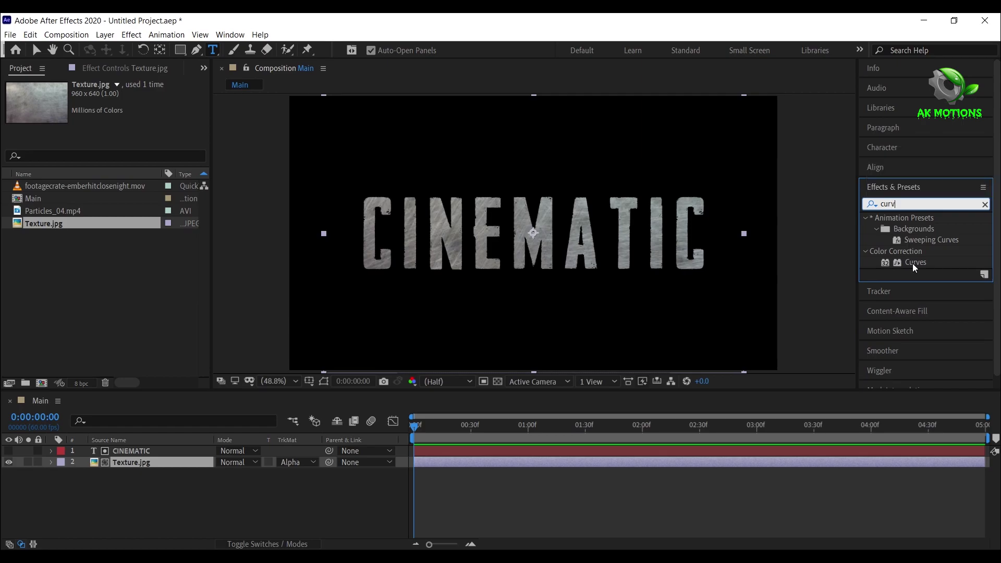
{"action": "double_click", "coordinate": [914, 263]}
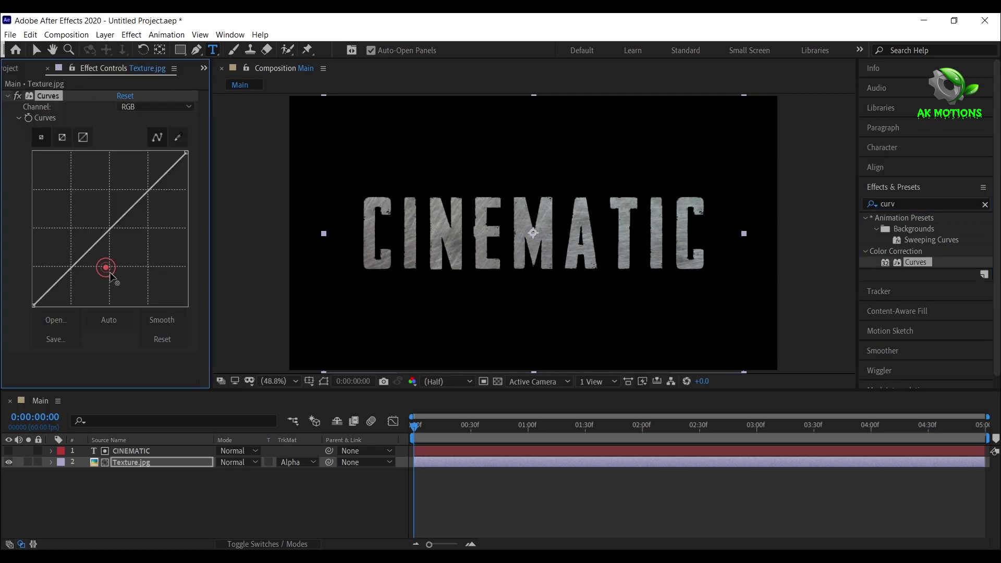
{"action": "left_click_drag", "start_coordinate": [110, 273], "coordinate": [113, 278]}
{"action": "key", "text": "v"}
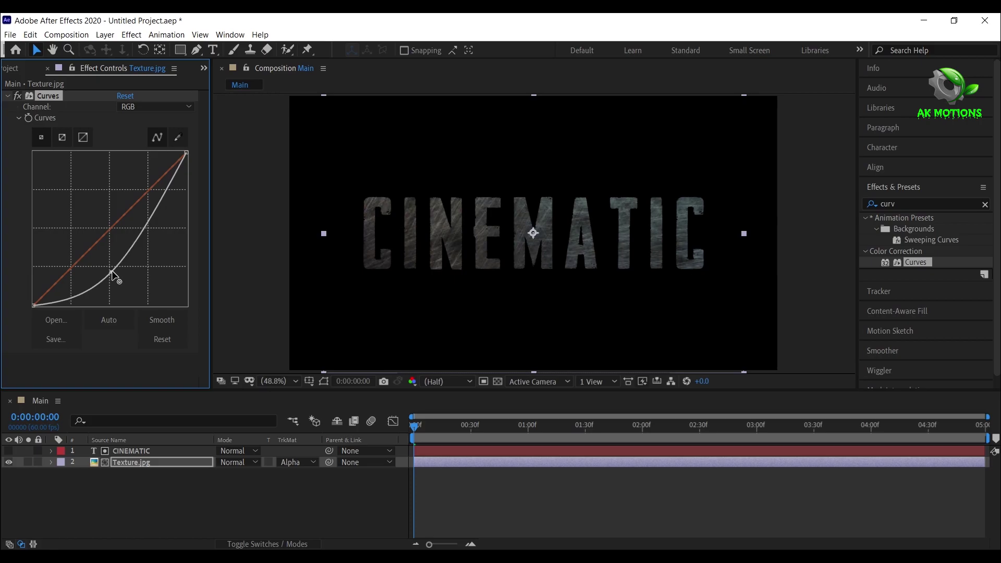
{"action": "left_click", "coordinate": [8, 97]}
{"action": "left_click", "coordinate": [170, 522]}
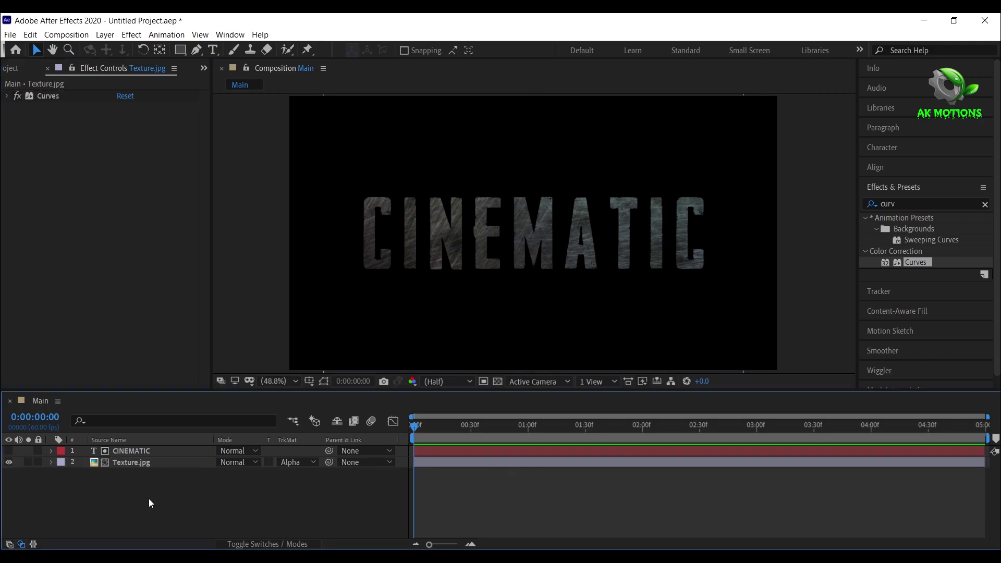
Pre-compose the CINEMATIC and Texture.jpg layers into a precomp named text, then select it
{"action": "left_click_drag", "start_coordinate": [152, 474], "coordinate": [158, 443]}
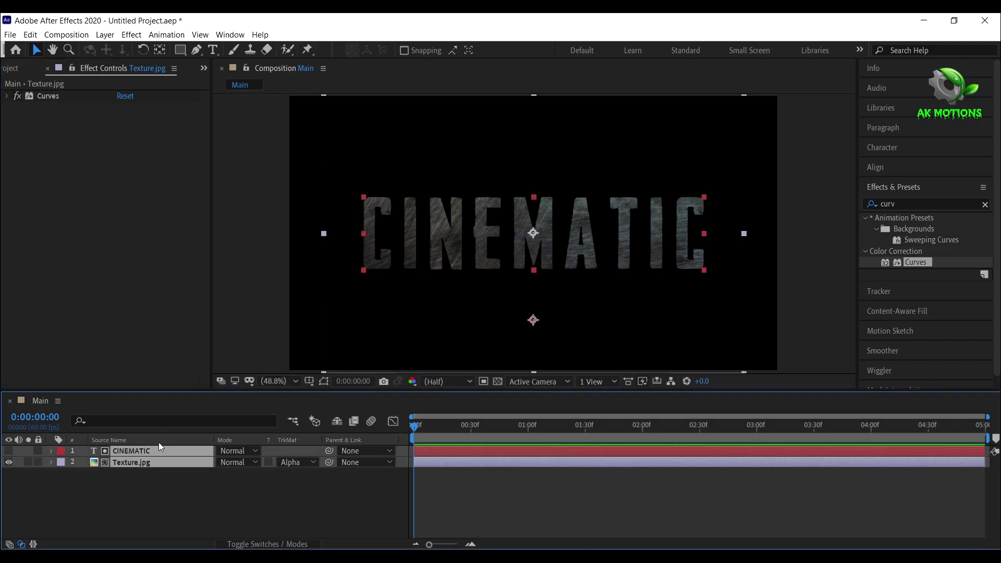
{"action": "right_click", "coordinate": [161, 452]}
{"action": "left_click", "coordinate": [198, 390]}
{"action": "type", "text": "text"}
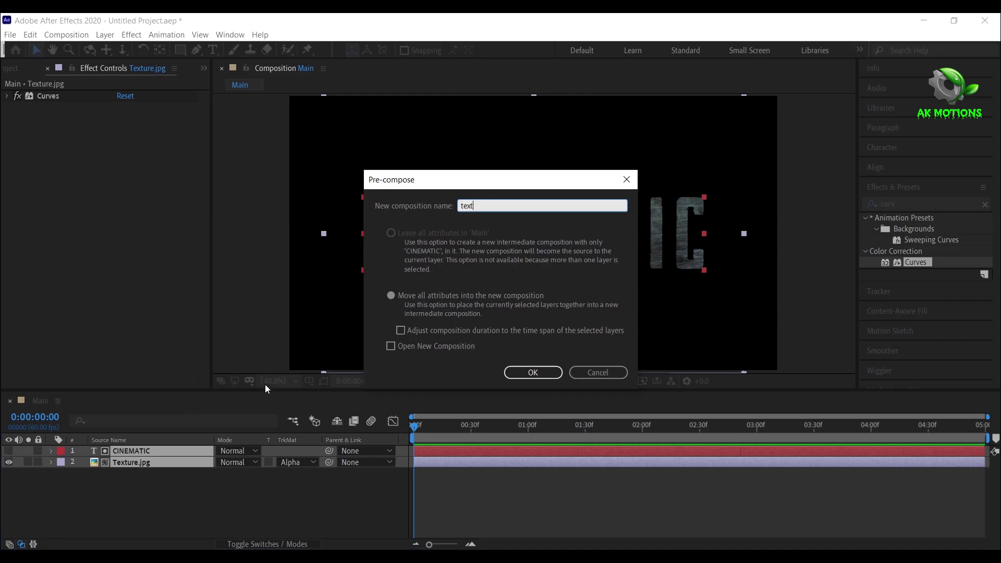
{"action": "left_click", "coordinate": [391, 296]}
{"action": "left_click", "coordinate": [533, 372]}
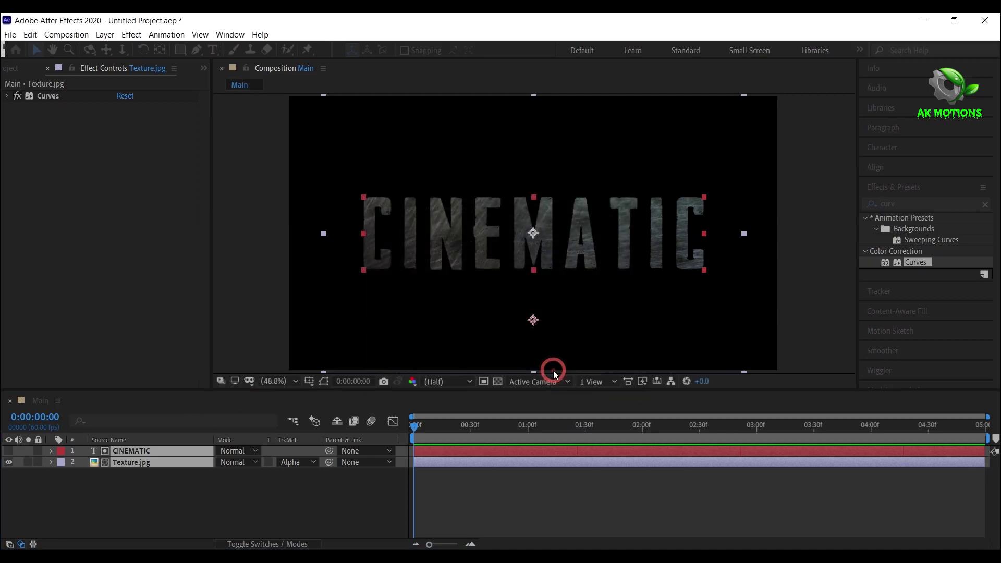
{"action": "left_click", "coordinate": [141, 496]}
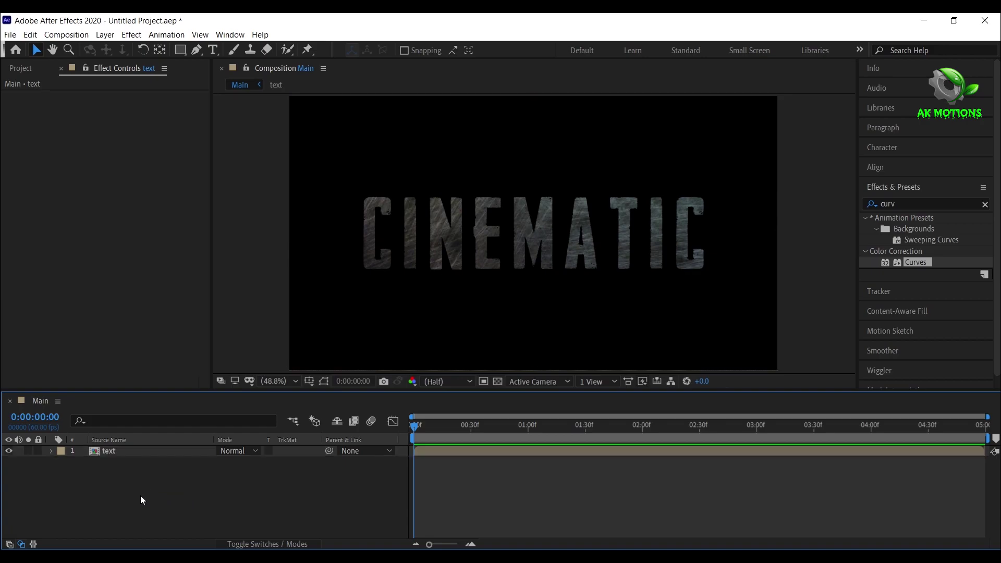
{"action": "left_click", "coordinate": [132, 454]}
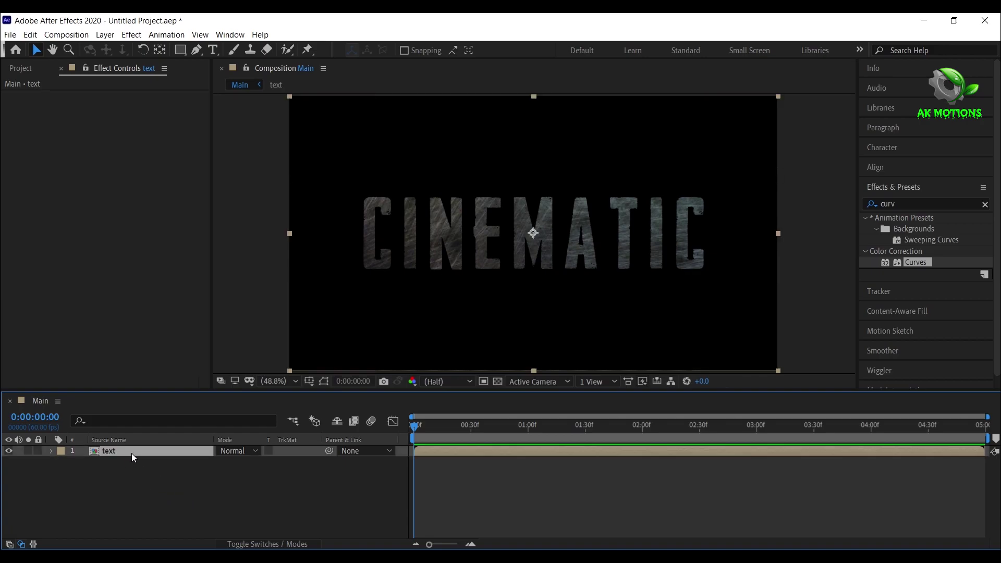
Add a Bevel and Emboss style to the text layer with Chisel Hard technique, size 30
{"action": "right_click", "coordinate": [131, 452]}
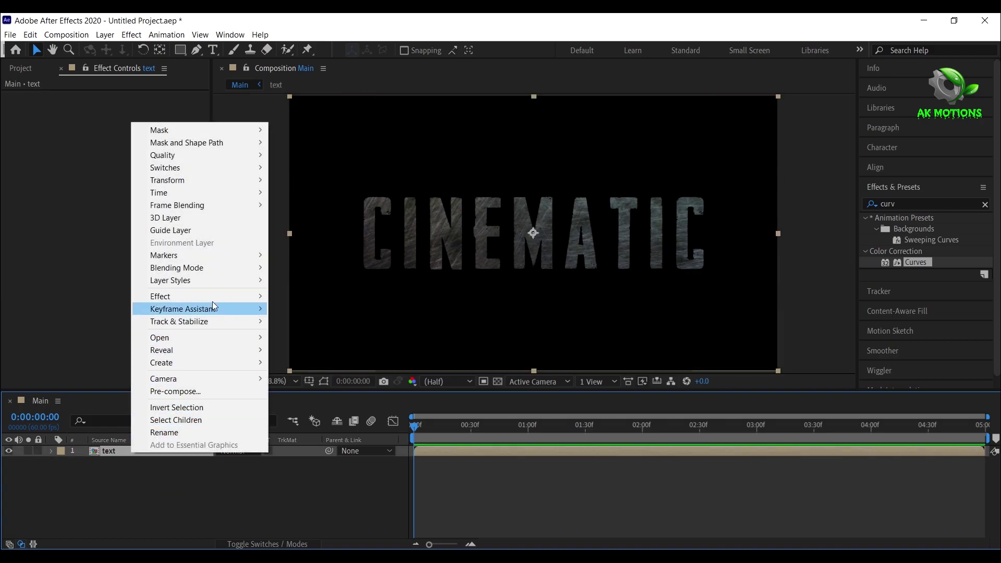
{"action": "mouse_move", "coordinate": [231, 283]}
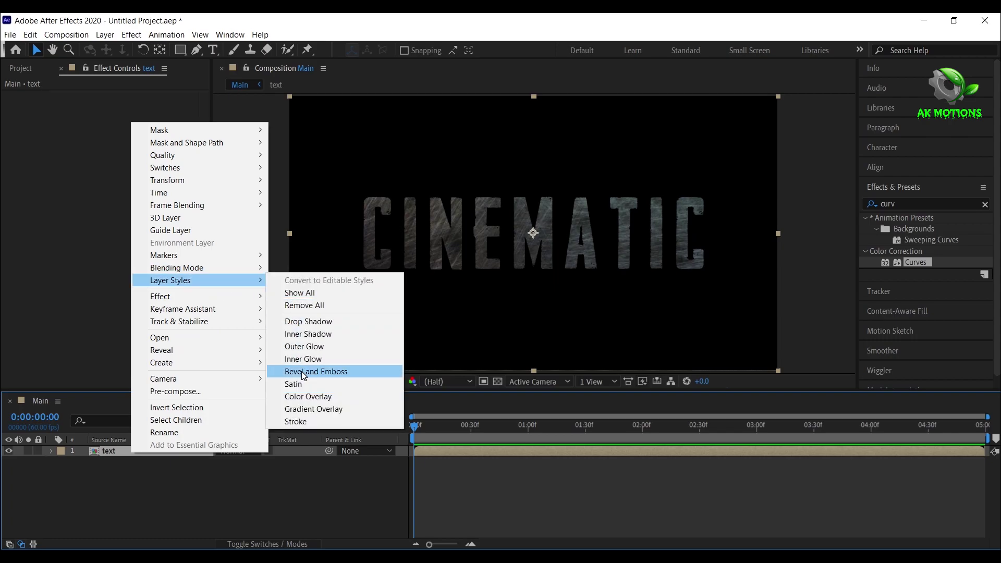
{"action": "left_click", "coordinate": [302, 370]}
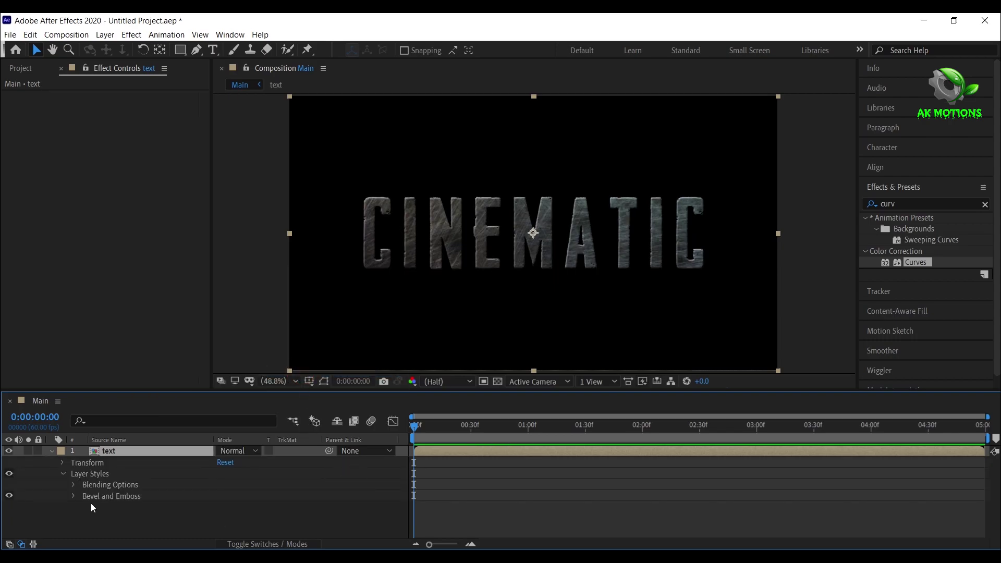
{"action": "left_click", "coordinate": [73, 496]}
{"action": "scroll", "coordinate": [157, 504], "scroll_direction": "down", "scroll_amount": 2}
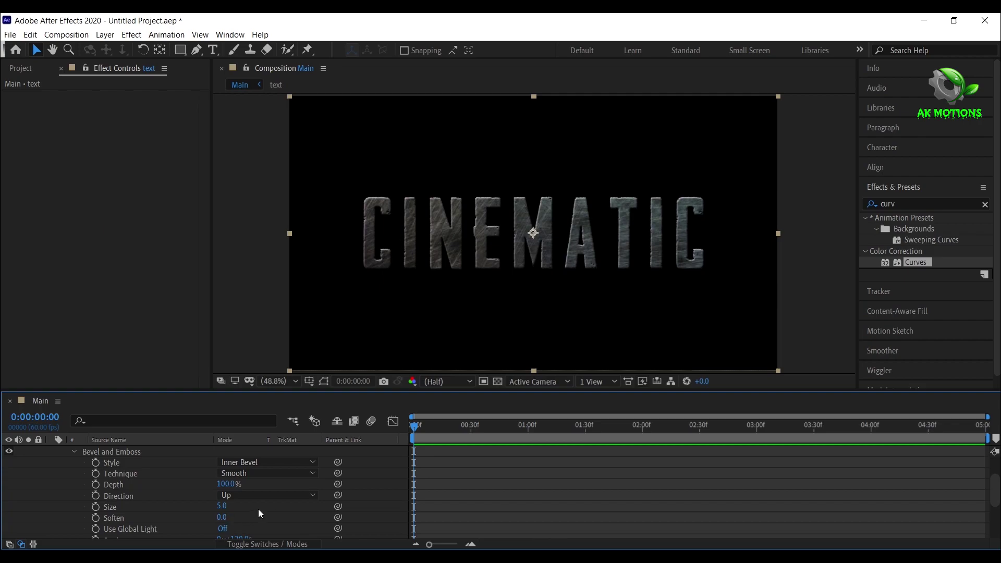
{"action": "left_click", "coordinate": [250, 473]}
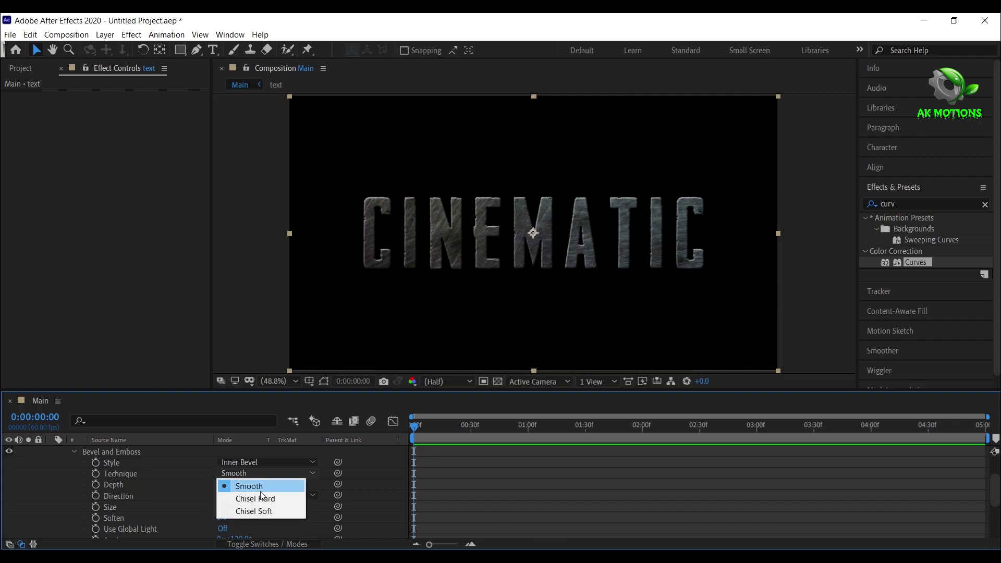
{"action": "left_click", "coordinate": [263, 499]}
{"action": "type", "text": "30"}
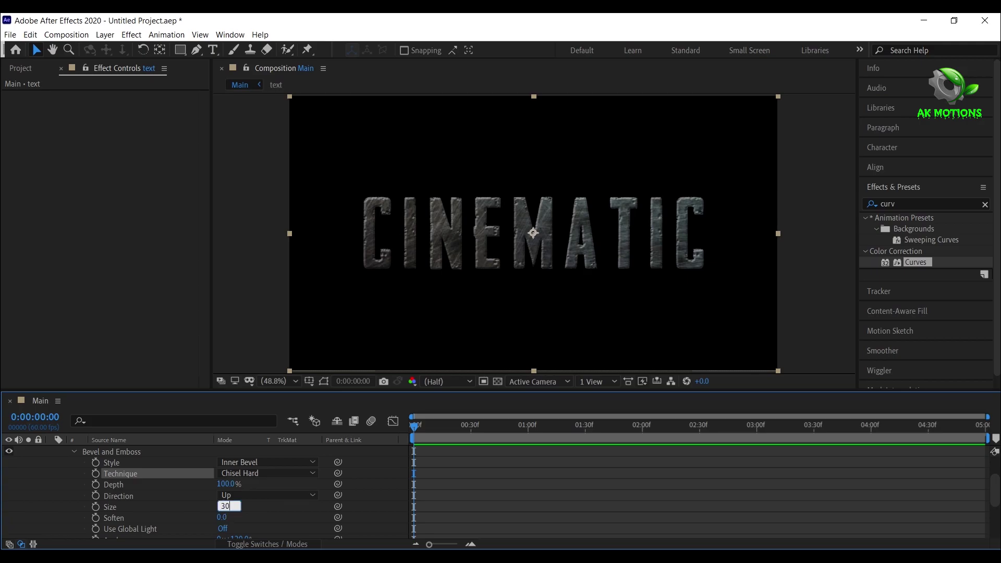
{"action": "key", "text": "Return"}
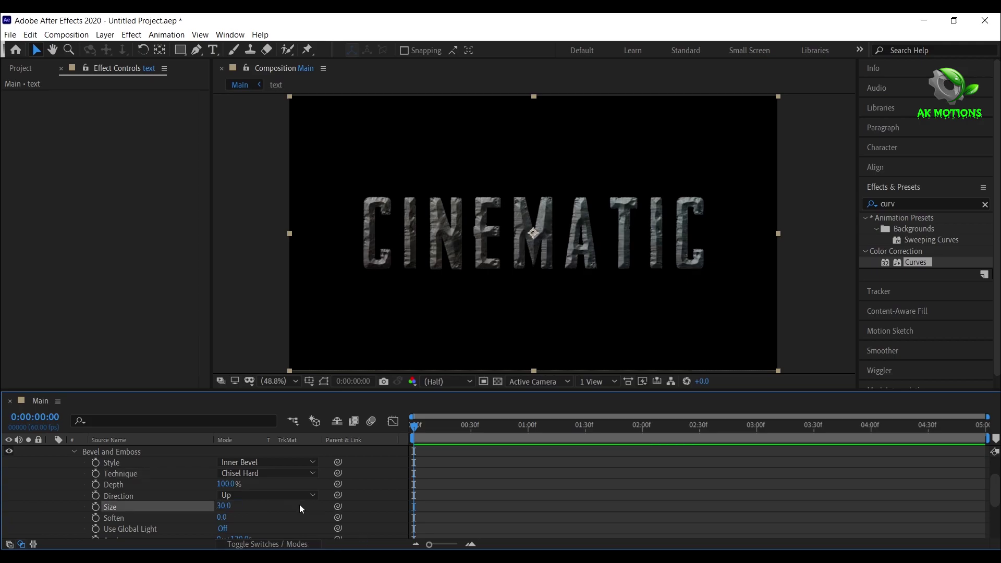
Set the bevel's highlight and shadow modes to Normal at 100% opacity
{"action": "scroll", "coordinate": [301, 509], "scroll_direction": "down", "scroll_amount": 3}
{"action": "left_click", "coordinate": [253, 497]}
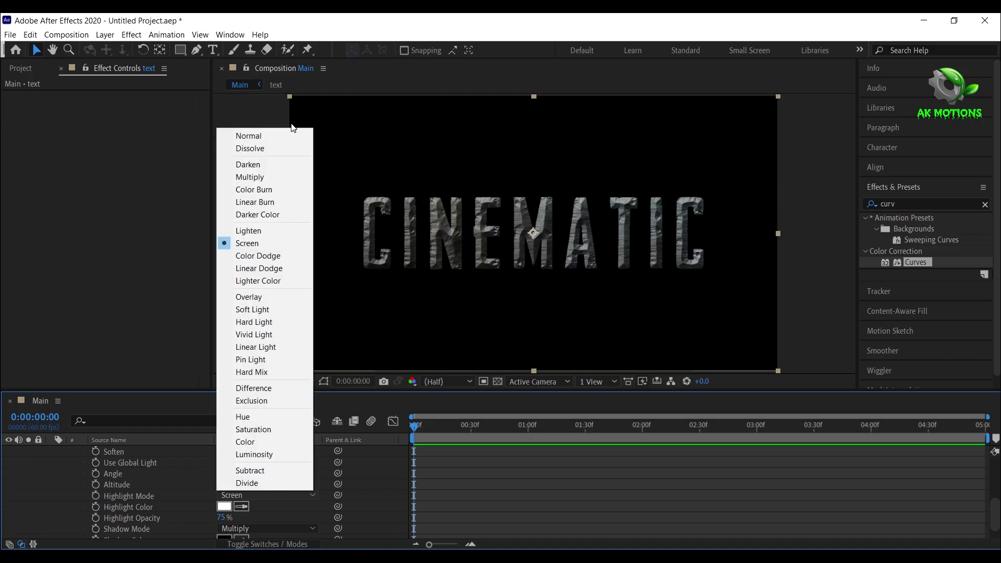
{"action": "left_click", "coordinate": [292, 133]}
{"action": "left_click", "coordinate": [282, 531]}
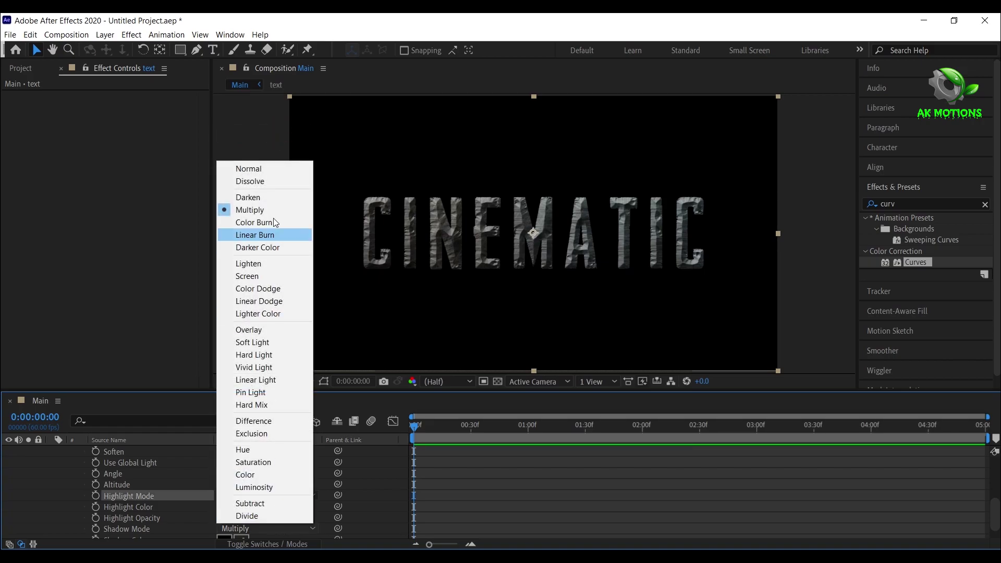
{"action": "left_click", "coordinate": [267, 169]}
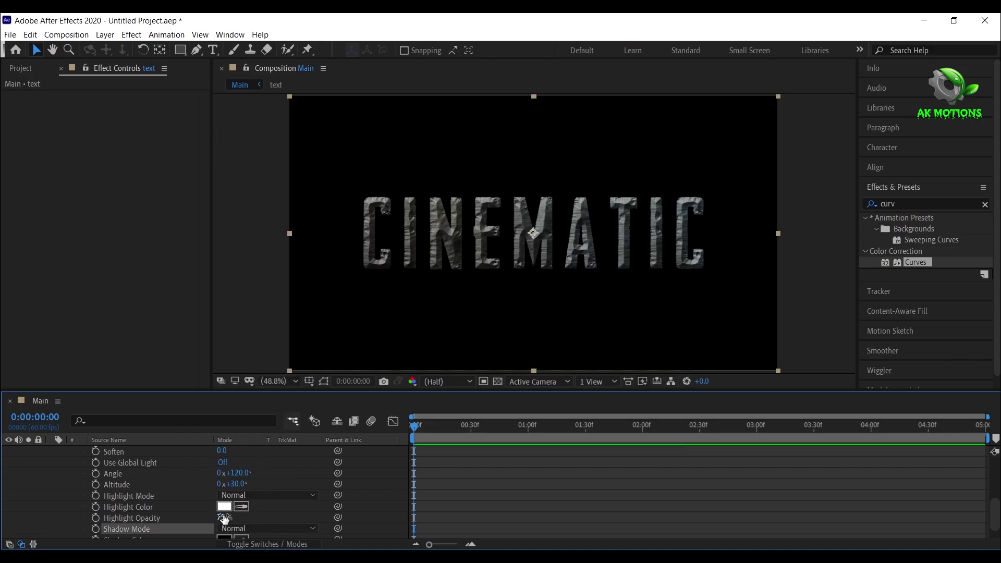
{"action": "left_click_drag", "start_coordinate": [234, 521], "coordinate": [425, 521]}
{"action": "scroll", "coordinate": [279, 533], "scroll_direction": "down", "scroll_amount": 1}
{"action": "left_click", "coordinate": [224, 533]}
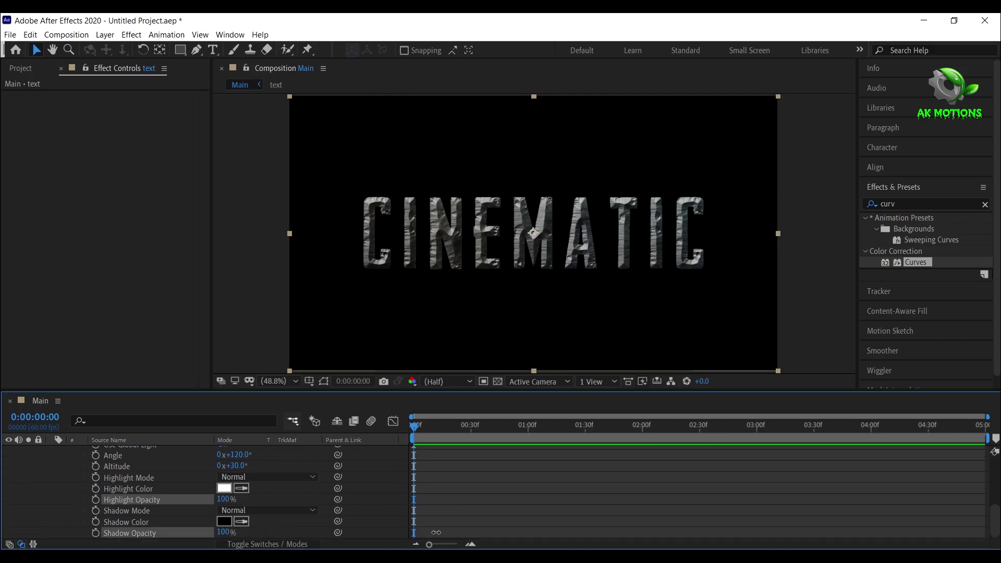
{"action": "scroll", "coordinate": [158, 514], "scroll_direction": "up", "scroll_amount": 1}
{"action": "scroll", "coordinate": [140, 517], "scroll_direction": "up", "scroll_amount": 3}
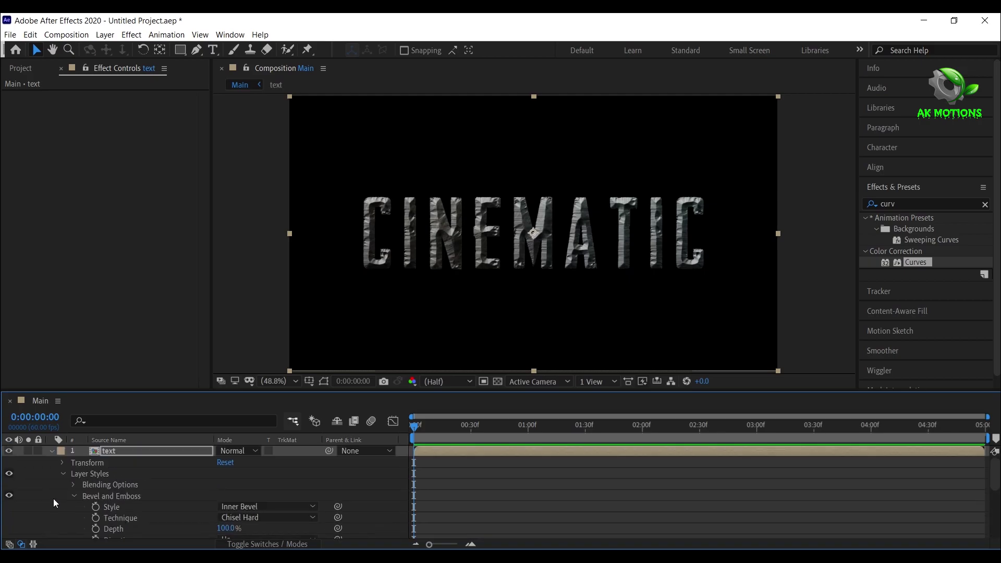
{"action": "left_click", "coordinate": [63, 474]}
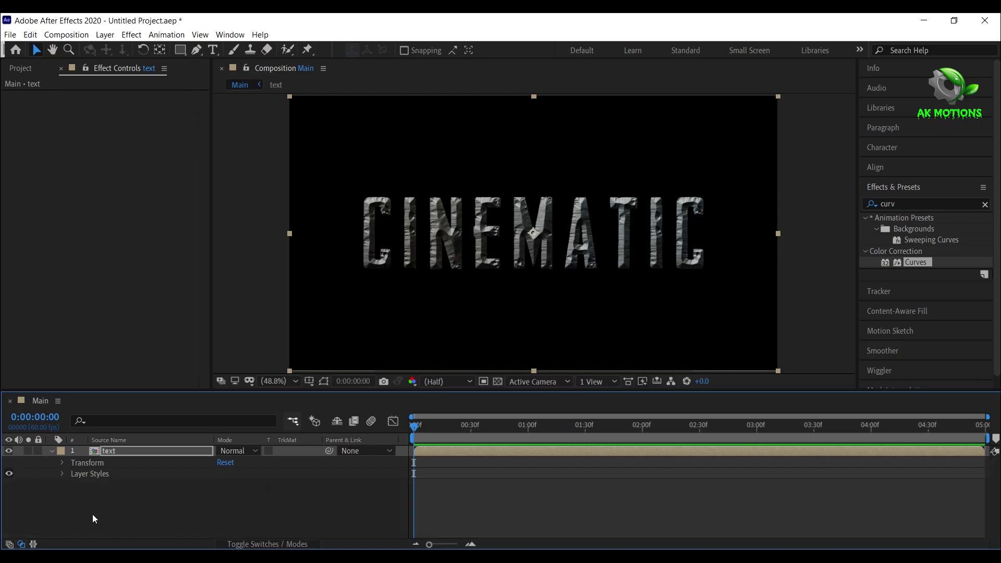
{"action": "left_click", "coordinate": [92, 514]}
Inspect the bevel at 100% magnification, then fit the composition back in view
{"action": "left_click", "coordinate": [275, 384]}
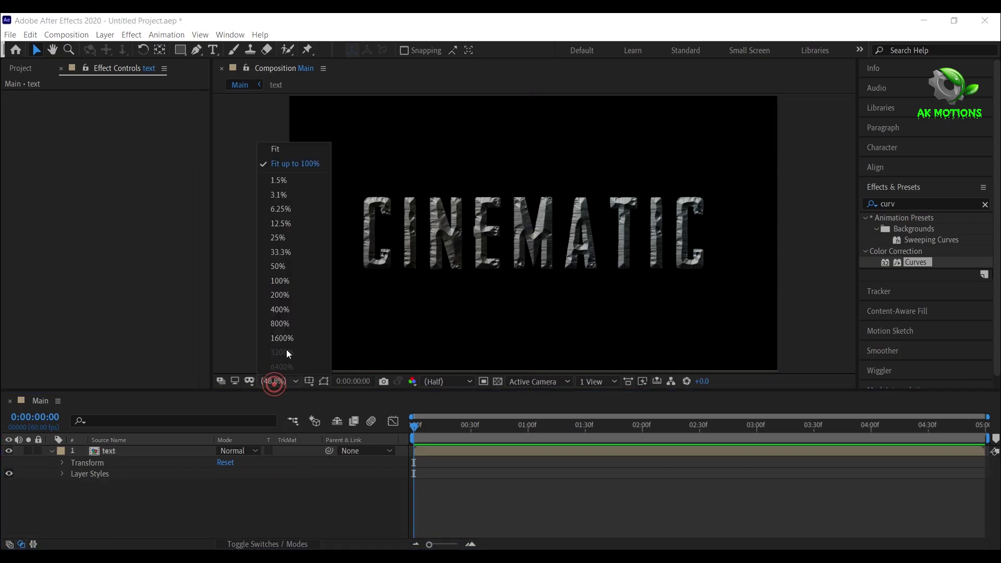
{"action": "left_click", "coordinate": [293, 286]}
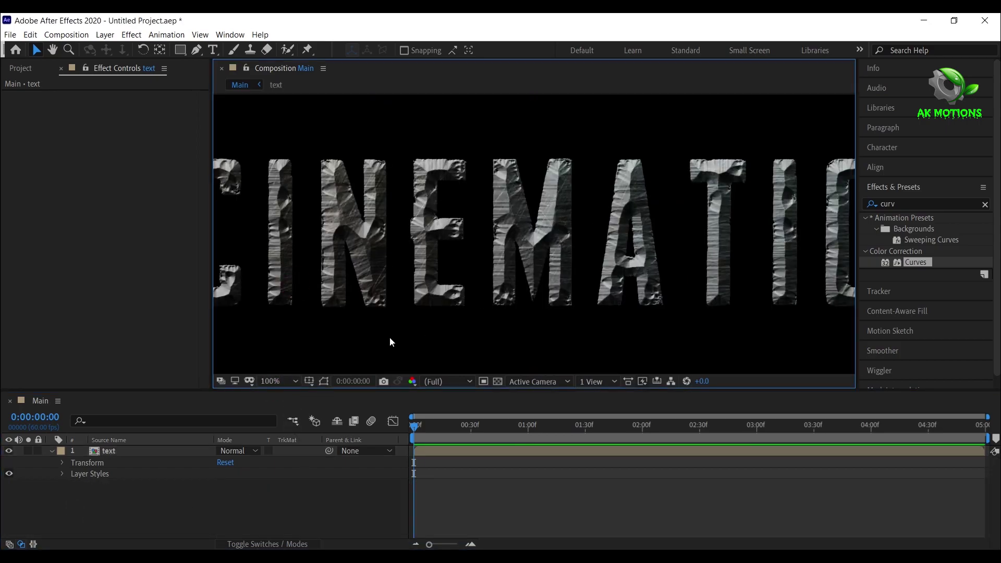
{"action": "left_click", "coordinate": [276, 384]}
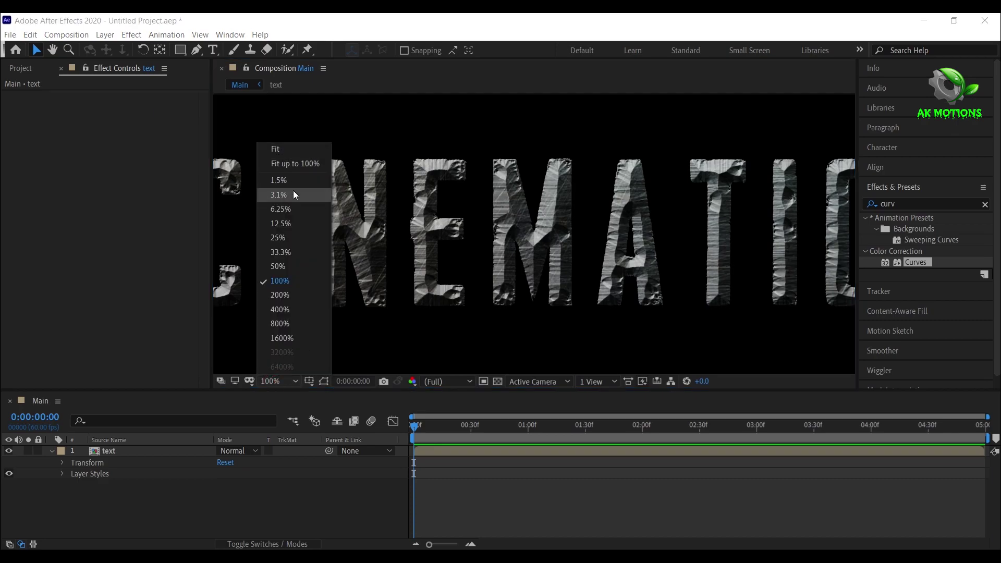
{"action": "left_click", "coordinate": [294, 161]}
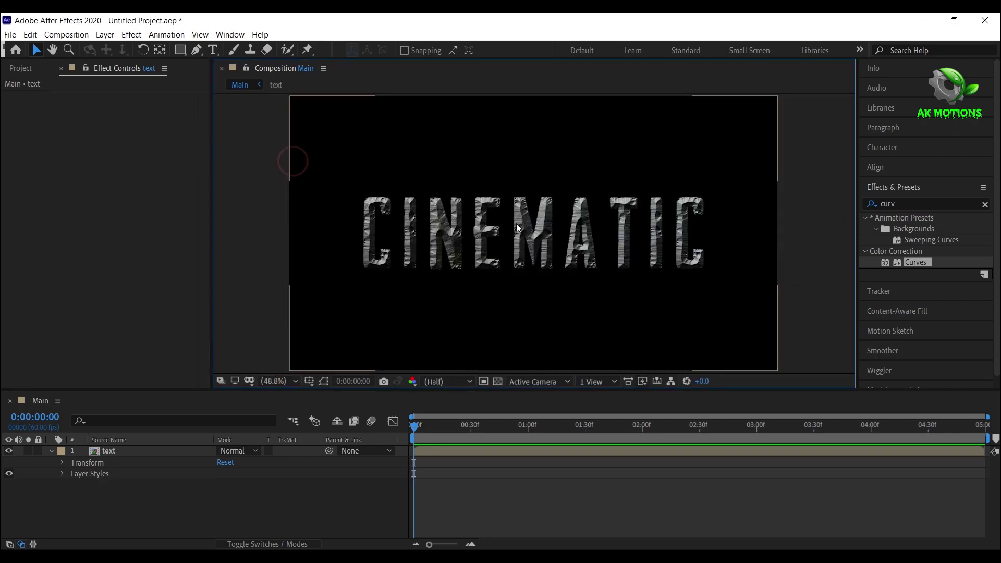
{"action": "right_click", "coordinate": [127, 454]}
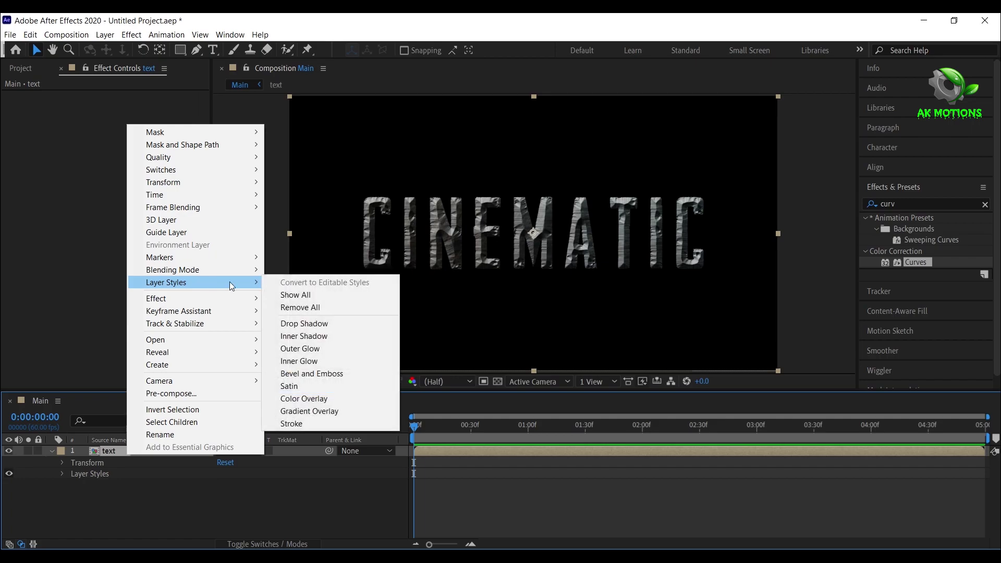
Add an Inner Shadow style at 85% opacity to the text layer, then collapse its properties
{"action": "left_click", "coordinate": [313, 339]}
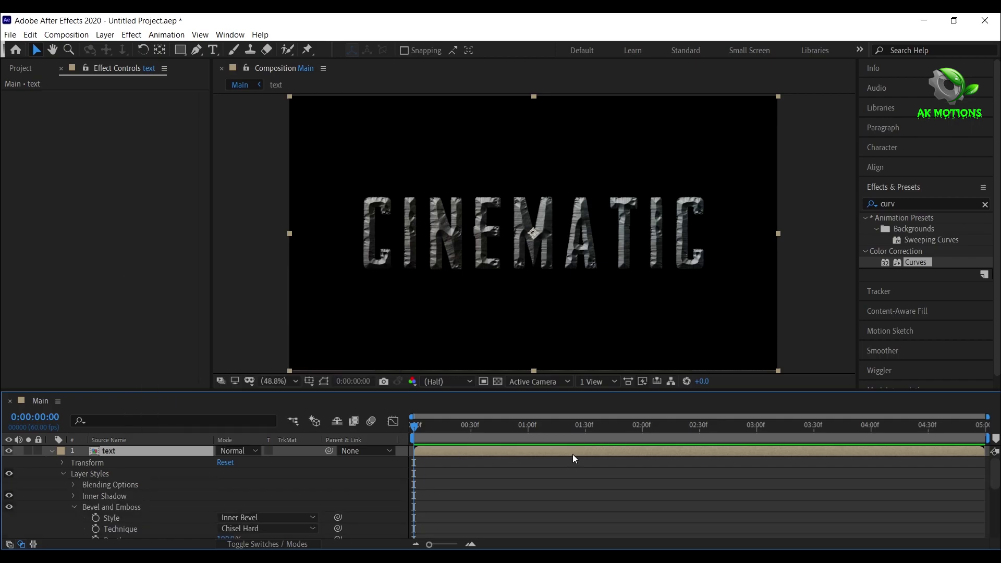
{"action": "left_click", "coordinate": [73, 496]}
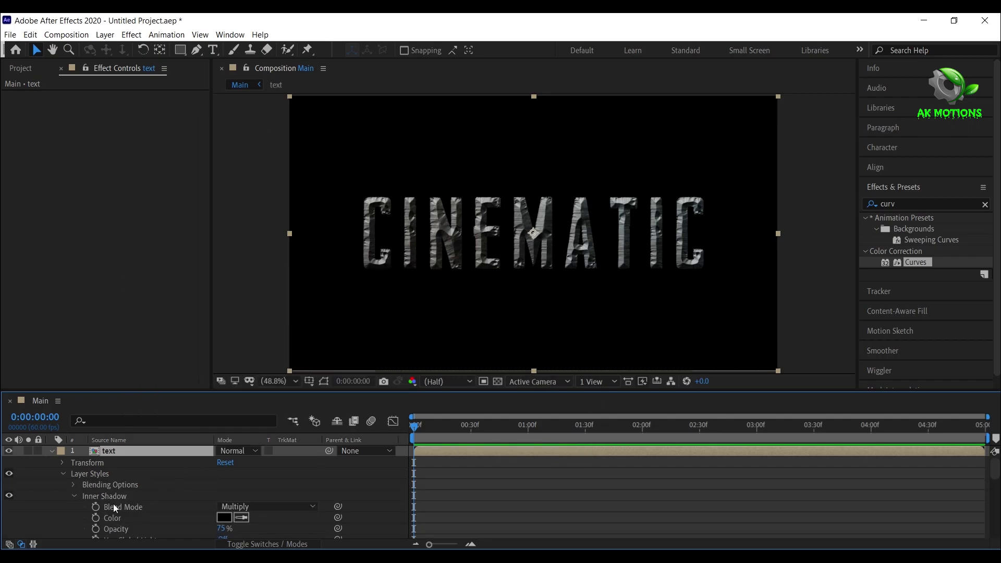
{"action": "scroll", "coordinate": [114, 504], "scroll_direction": "down", "scroll_amount": 3}
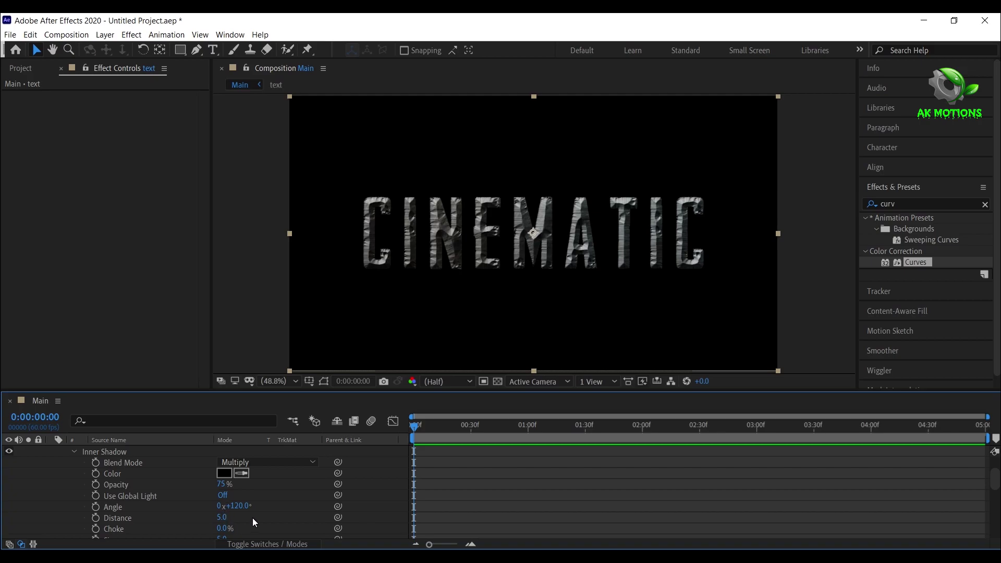
{"action": "scroll", "coordinate": [252, 518], "scroll_direction": "down", "scroll_amount": 3}
{"action": "scroll", "coordinate": [252, 518], "scroll_direction": "up", "scroll_amount": 3}
{"action": "left_click", "coordinate": [221, 485]}
{"action": "type", "text": "85"}
{"action": "key", "text": "Return"}
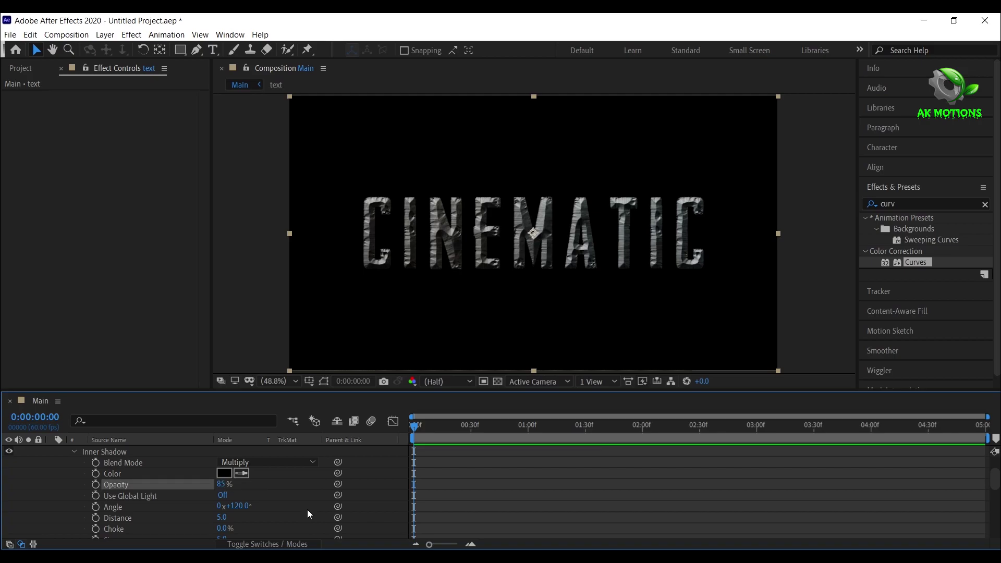
{"action": "scroll", "coordinate": [129, 499], "scroll_direction": "up", "scroll_amount": 4}
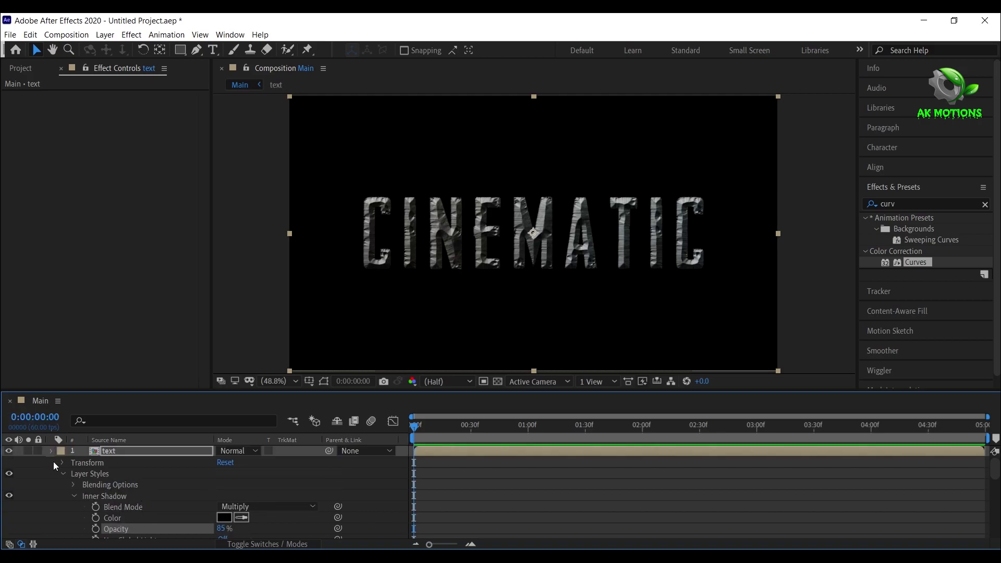
{"action": "left_click", "coordinate": [50, 451]}
{"action": "left_click", "coordinate": [138, 505]}
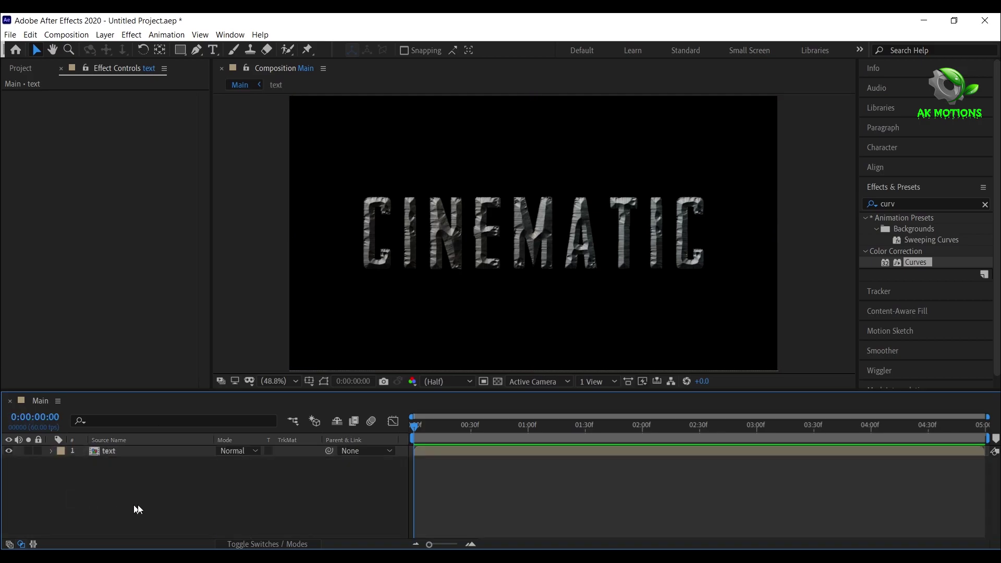
Duplicate the text layer and select the copy, layer 2
{"action": "left_click", "coordinate": [142, 449]}
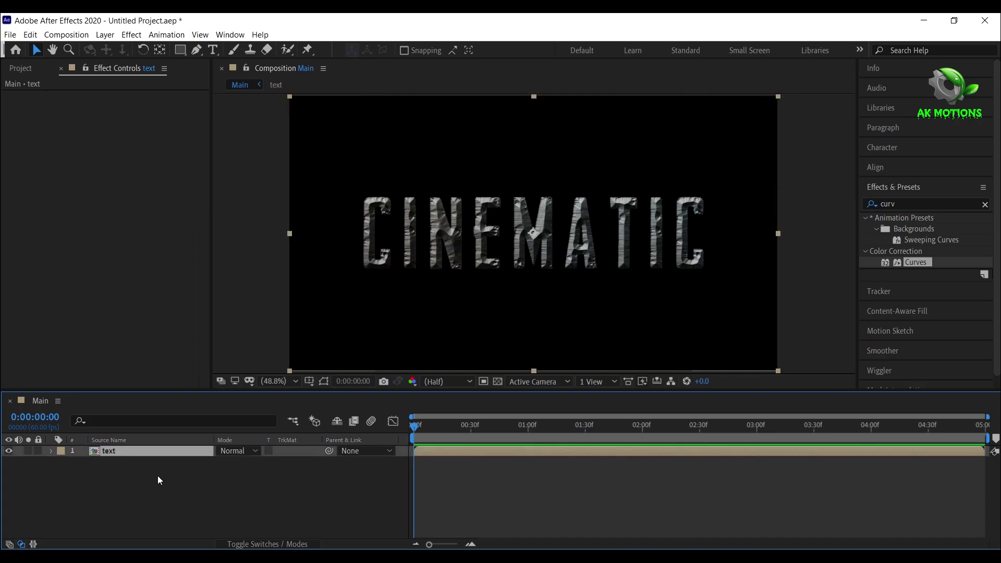
{"action": "key", "text": "ctrl+d"}
{"action": "left_click", "coordinate": [171, 491]}
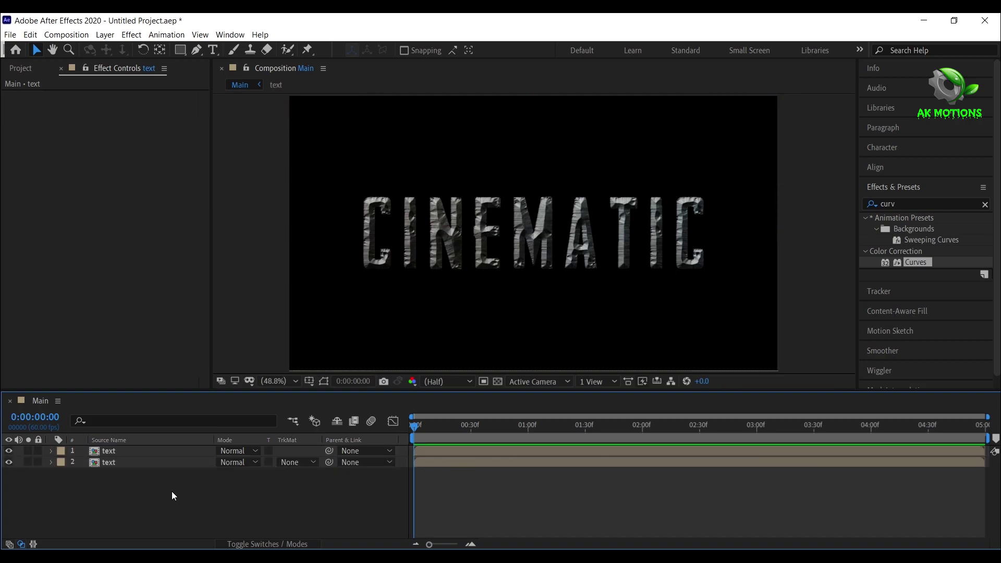
{"action": "left_click", "coordinate": [125, 466]}
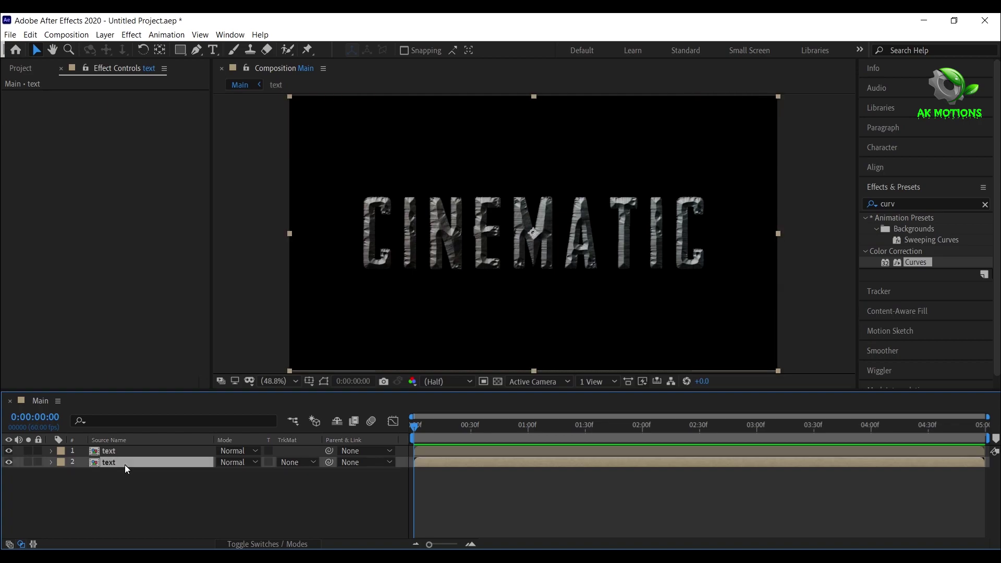
Apply CC Radial Blur to the copy with Type Fading Zoom and Amount -15
{"action": "left_click", "coordinate": [911, 199]}
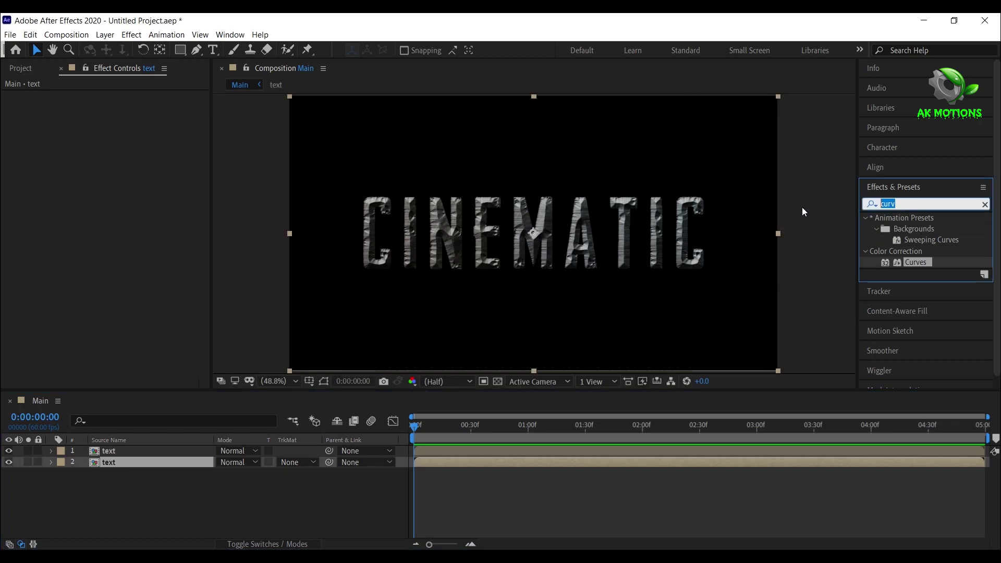
{"action": "type", "text": "radial b"}
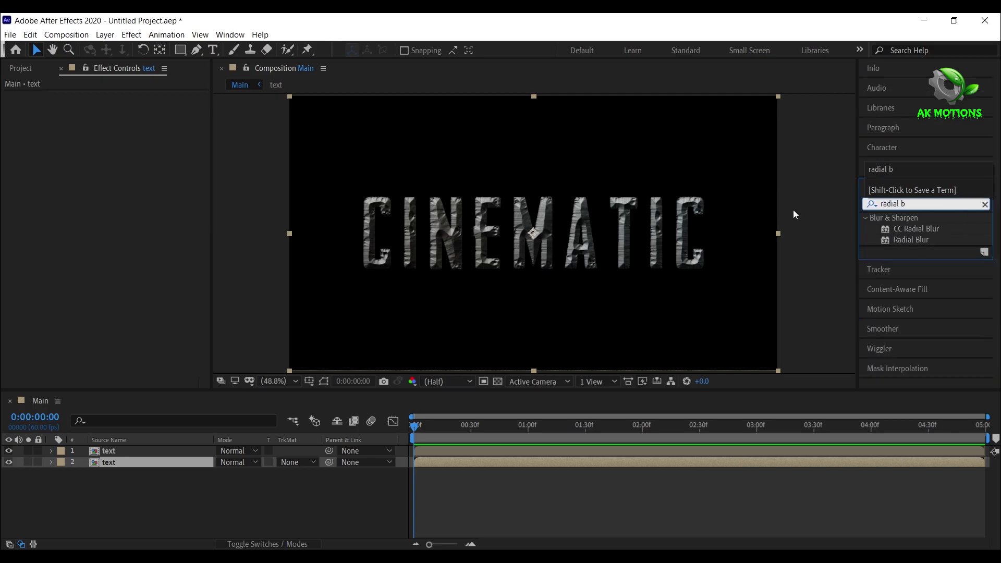
{"action": "left_click", "coordinate": [922, 228]}
{"action": "double_click", "coordinate": [922, 227]}
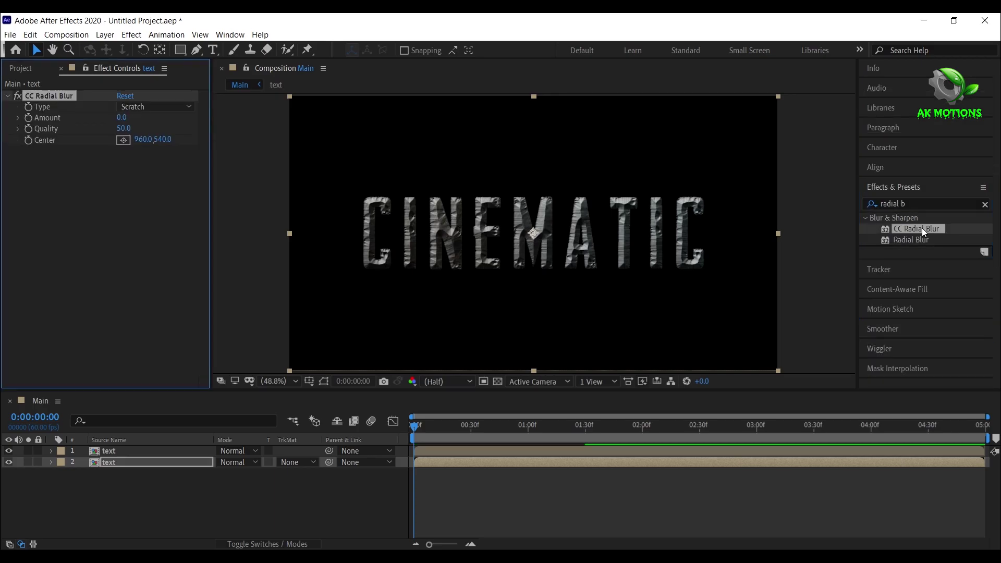
{"action": "left_click", "coordinate": [151, 106]}
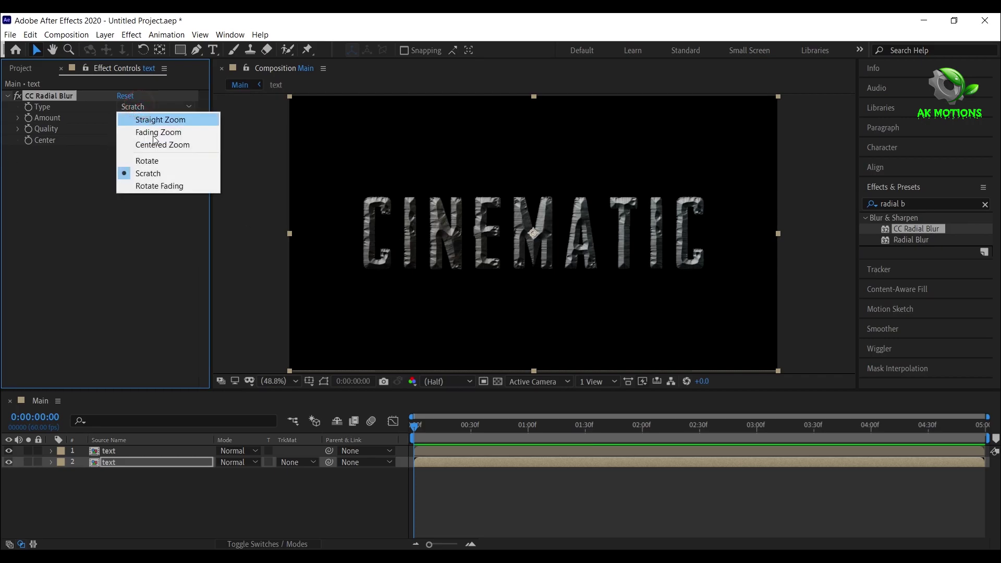
{"action": "left_click", "coordinate": [159, 133]}
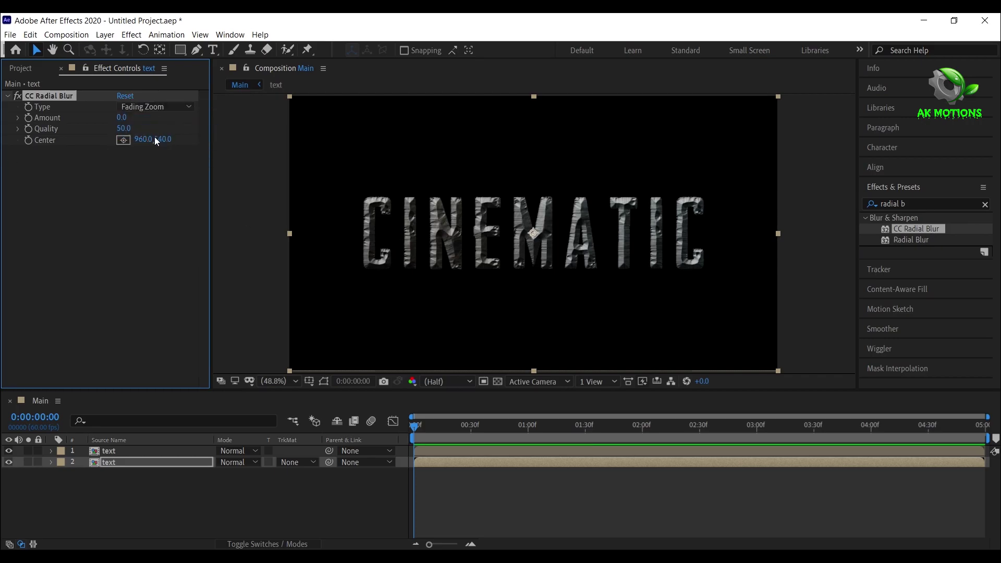
{"action": "left_click", "coordinate": [122, 117]}
{"action": "type", "text": "-15"}
{"action": "key", "text": "Return"}
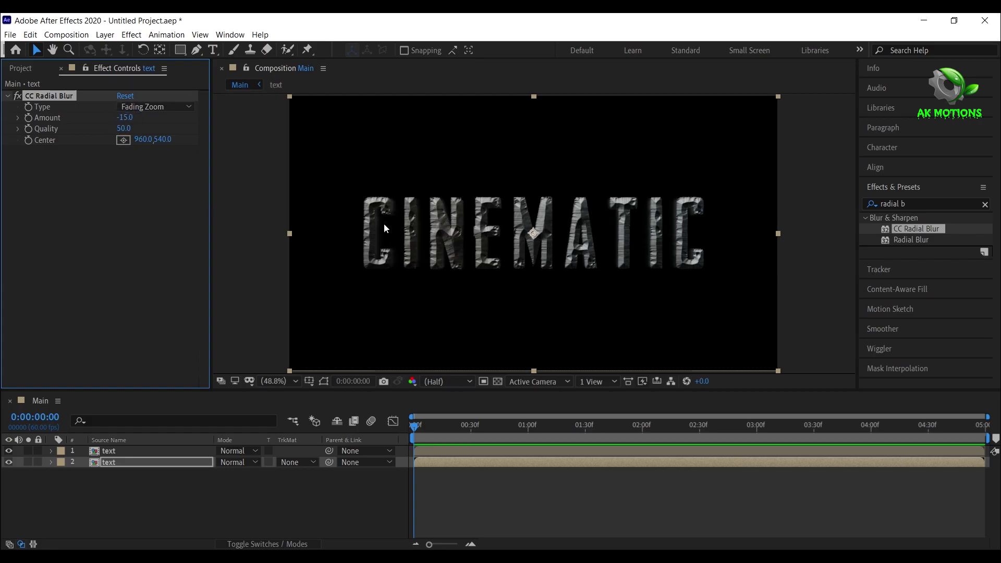
{"action": "left_click", "coordinate": [146, 466]}
Apply Curves to the copy on the Alpha channel, pulling the curve up toward top-left
{"action": "left_click", "coordinate": [916, 197]}
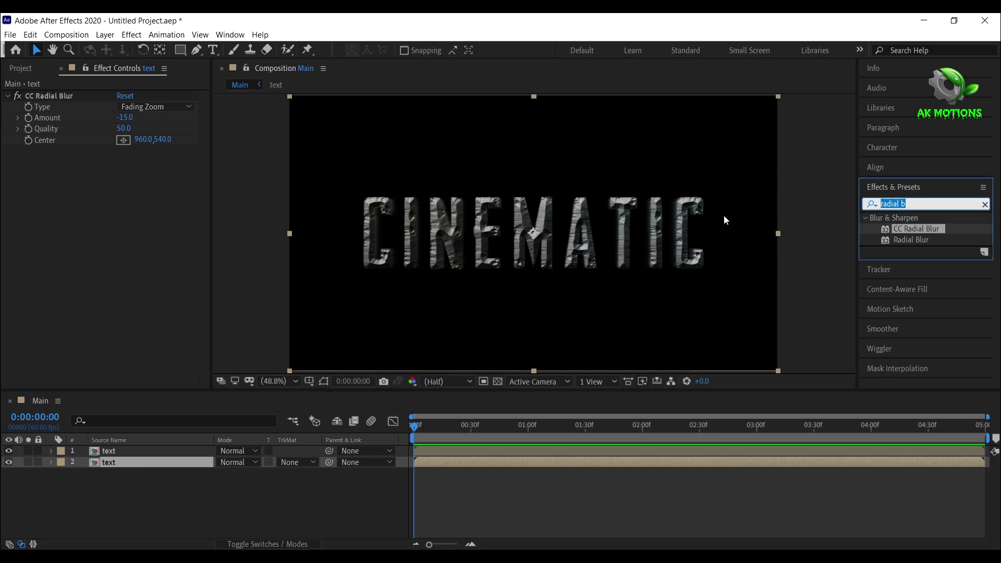
{"action": "type", "text": "curv"}
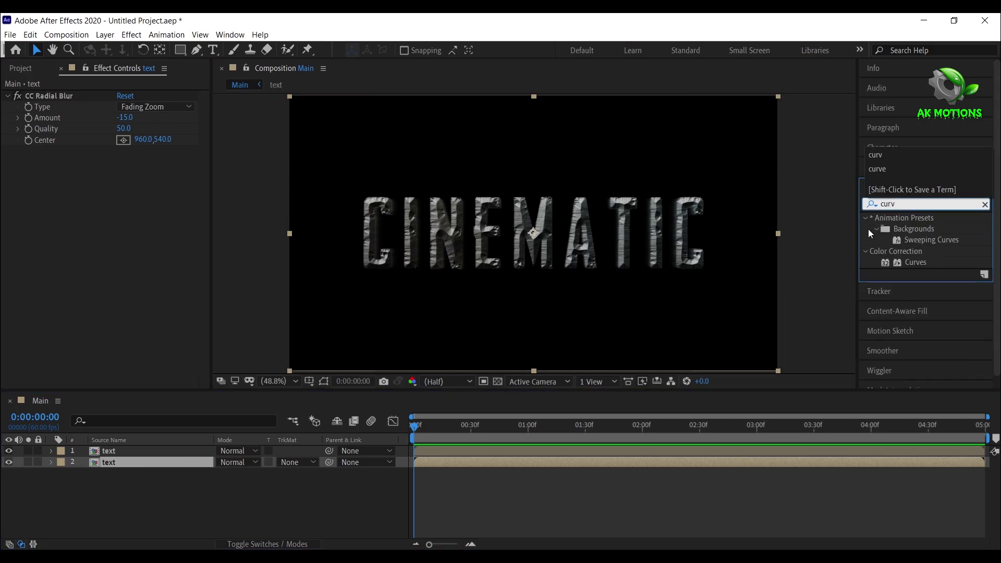
{"action": "double_click", "coordinate": [917, 264]}
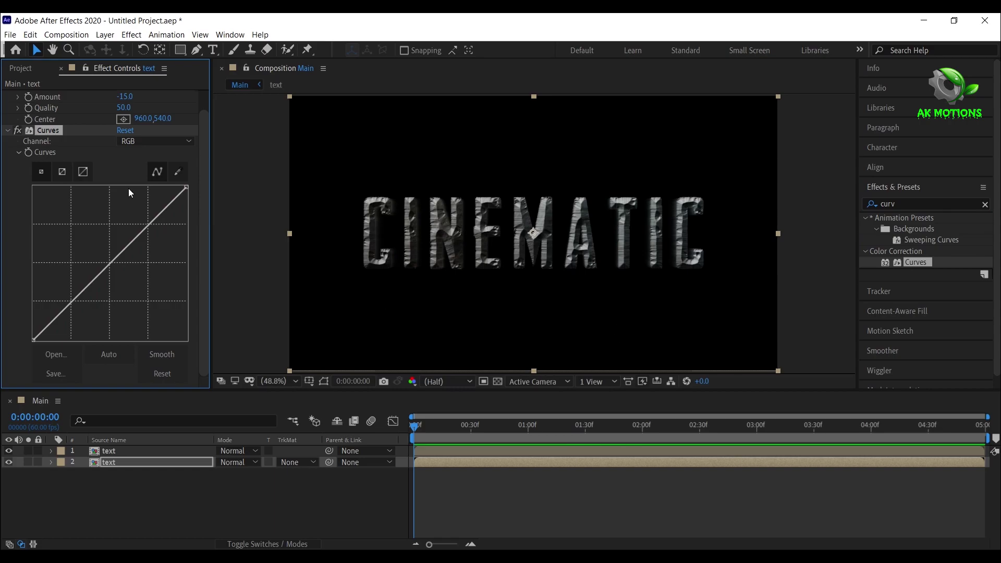
{"action": "left_click", "coordinate": [144, 146]}
{"action": "left_click", "coordinate": [146, 204]}
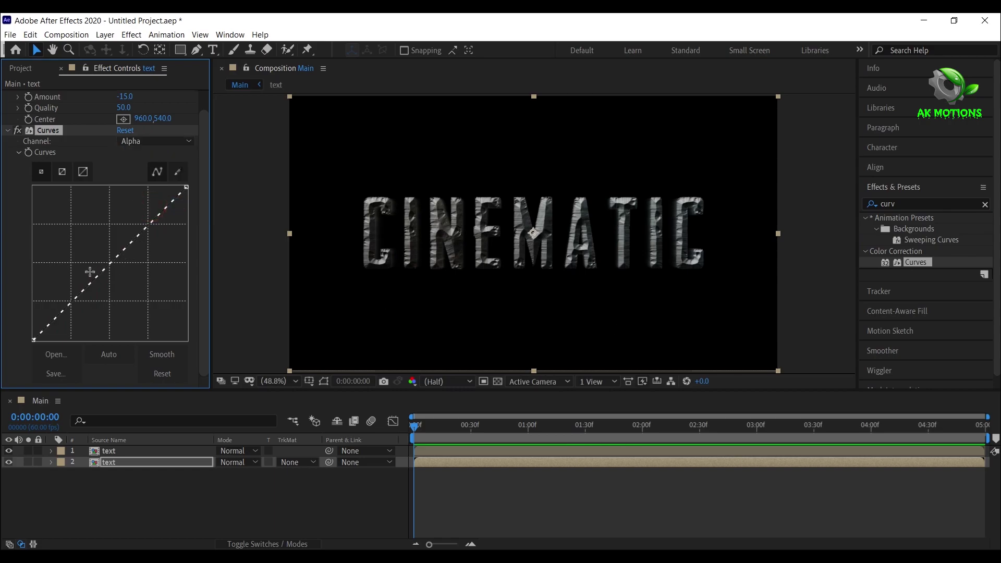
{"action": "left_click_drag", "start_coordinate": [100, 273], "coordinate": [44, 179]}
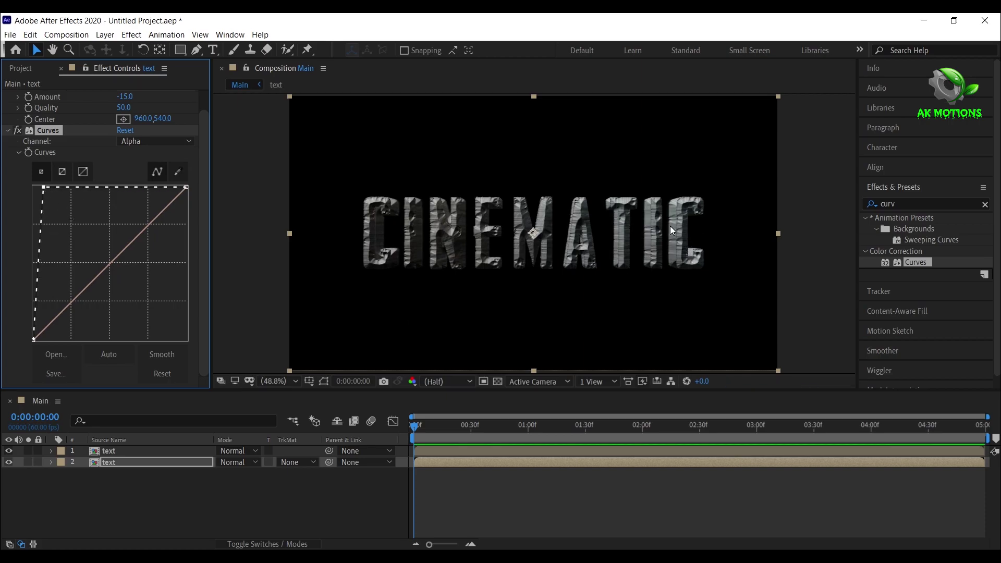
Set the duplicate text layer's opacity to 30%
{"action": "left_click", "coordinate": [135, 462]}
{"action": "key", "text": "t"}
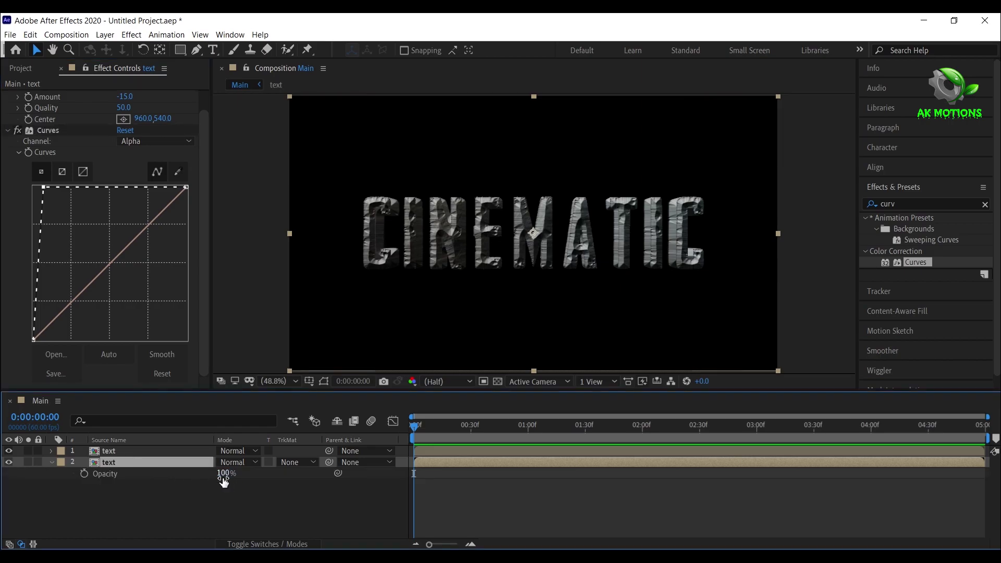
{"action": "left_click", "coordinate": [223, 474]}
{"action": "type", "text": "30"}
{"action": "key", "text": "Return"}
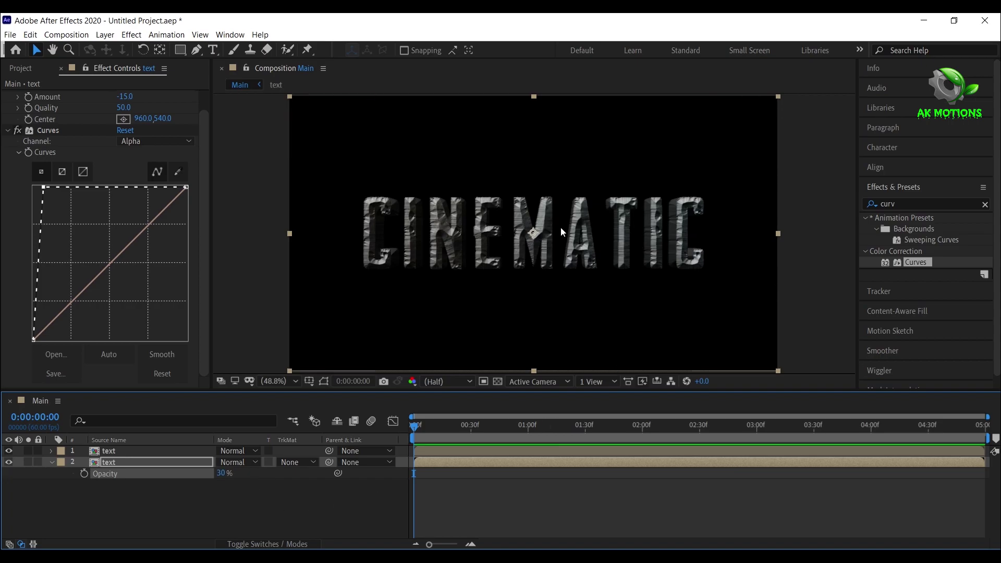
{"action": "left_click", "coordinate": [243, 511]}
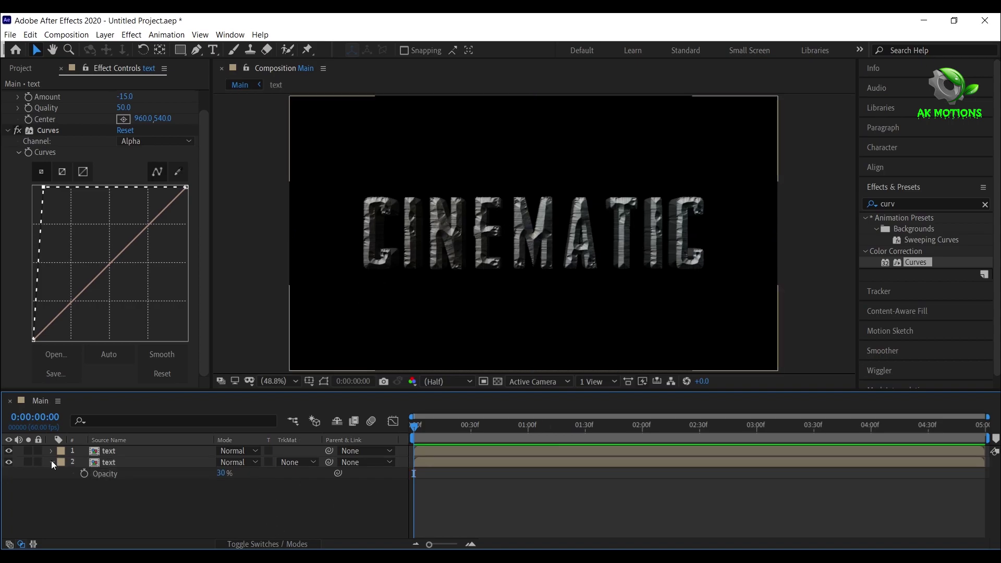
Collapse the CC Radial Blur and Curves settings and select the top text layer
{"action": "scroll", "coordinate": [30, 127], "scroll_direction": "up", "scroll_amount": 2}
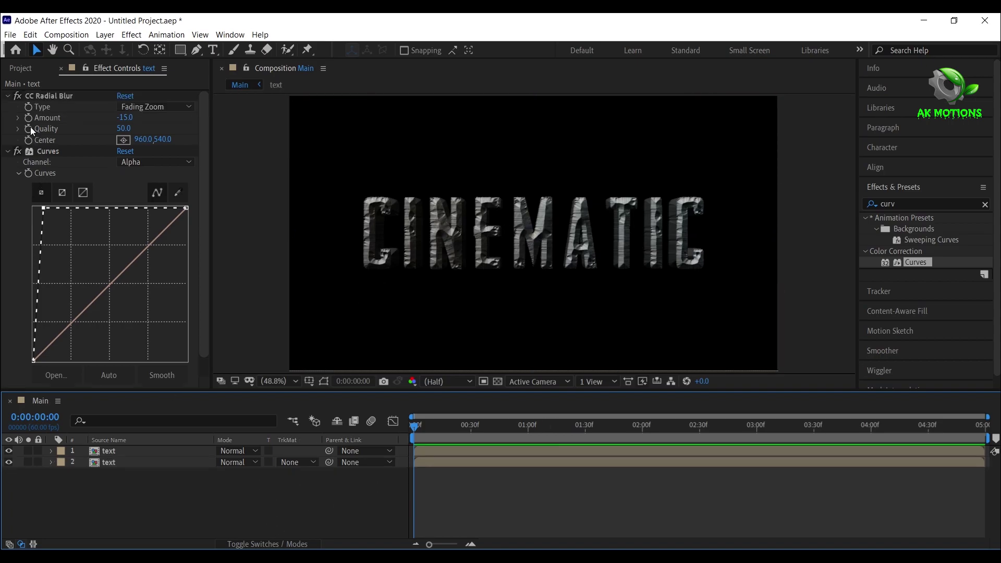
{"action": "left_click", "coordinate": [8, 96]}
{"action": "left_click", "coordinate": [7, 107]}
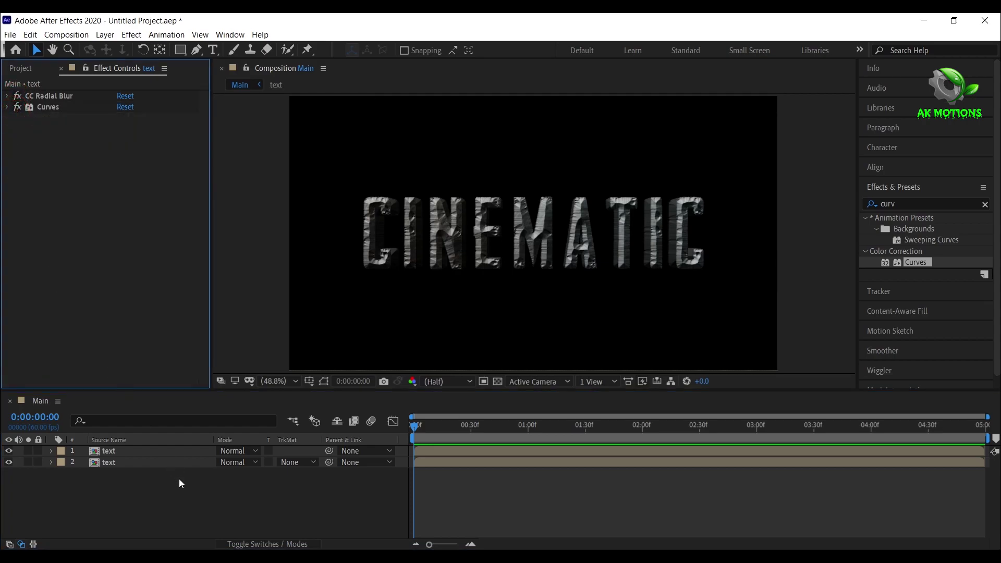
{"action": "left_click", "coordinate": [179, 499]}
{"action": "left_click", "coordinate": [127, 448]}
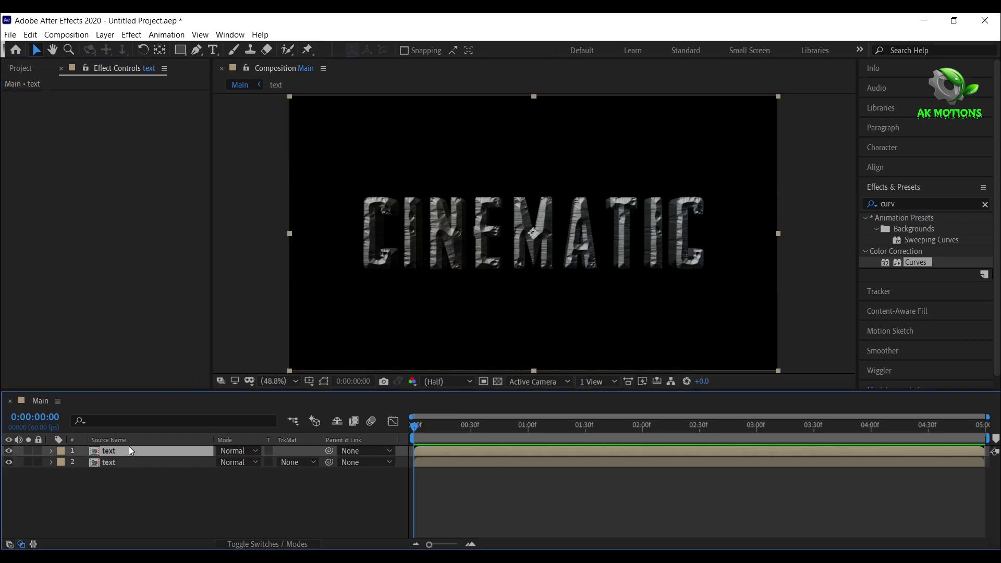
Auto-trace the top text layer onto a new layer and select the resulting Auto-traced text layer
{"action": "left_click", "coordinate": [102, 34]}
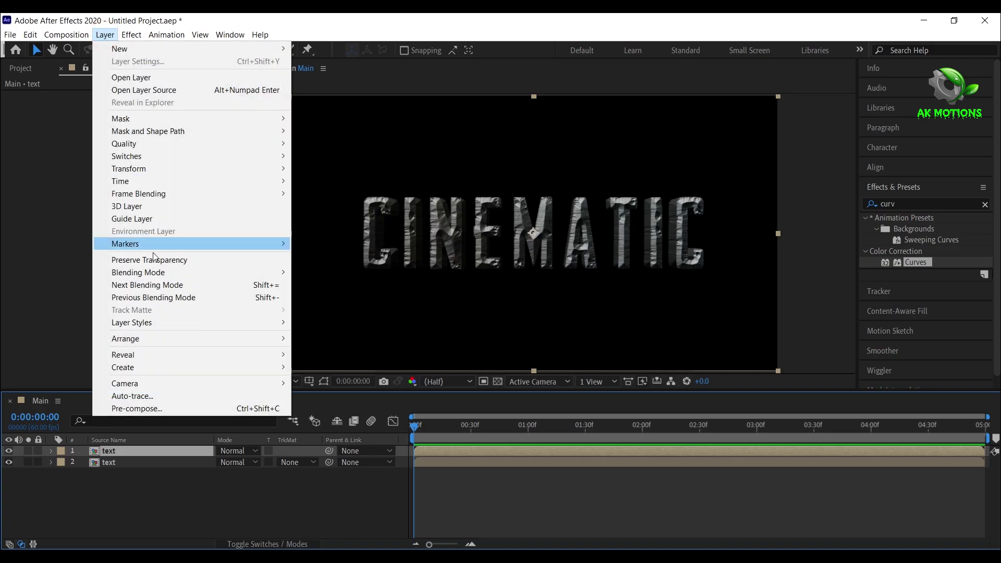
{"action": "left_click", "coordinate": [165, 396]}
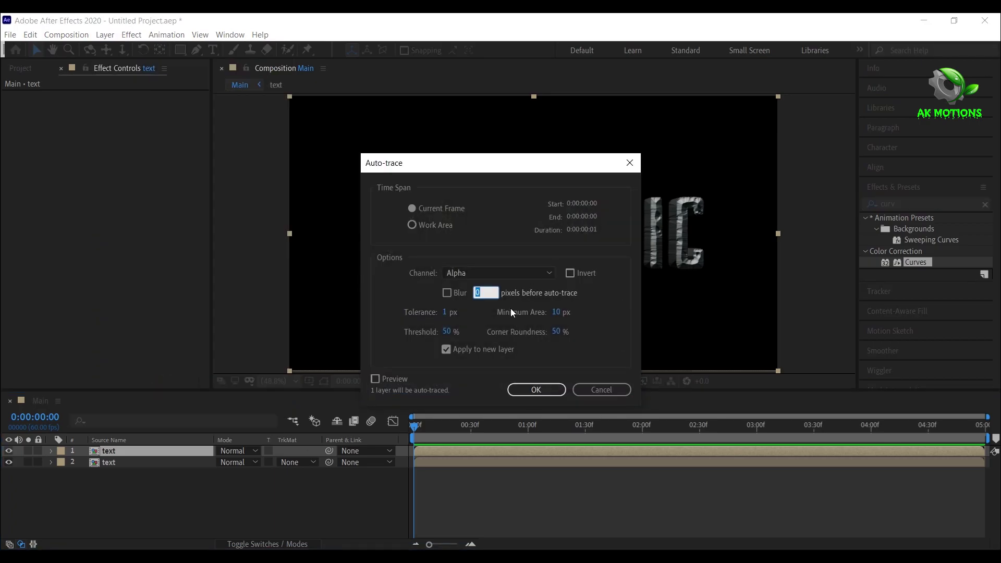
{"action": "left_click", "coordinate": [447, 347]}
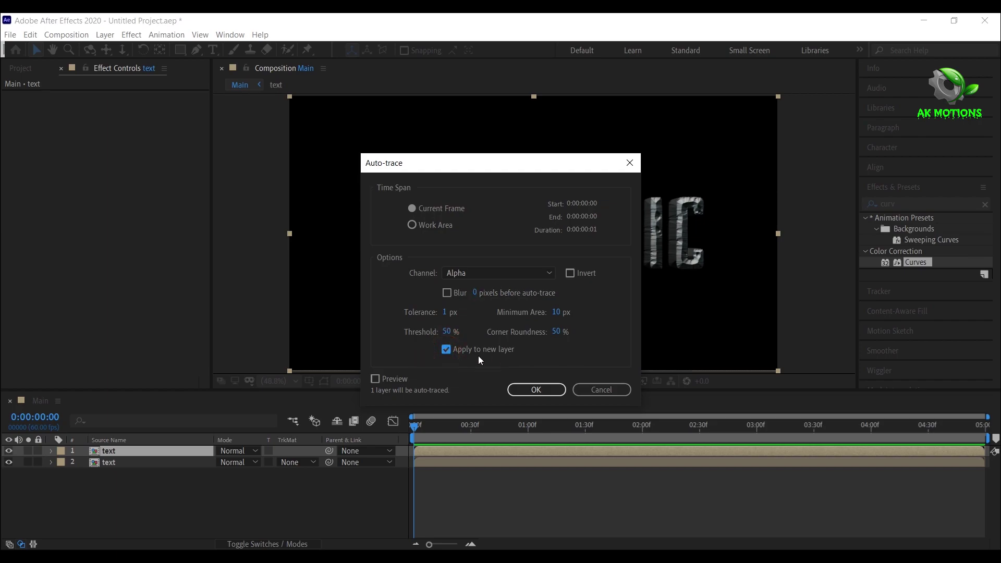
{"action": "left_click", "coordinate": [521, 389]}
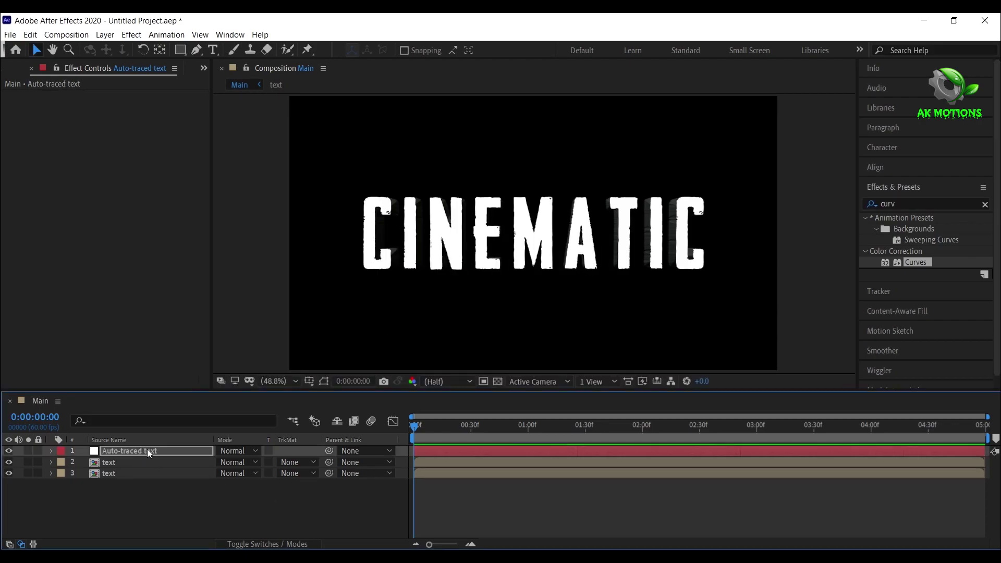
{"action": "left_click", "coordinate": [151, 450]}
Move the Auto-traced text layer below both text layers and briefly check its traced mask outlines
{"action": "left_click_drag", "start_coordinate": [152, 451], "coordinate": [172, 496]}
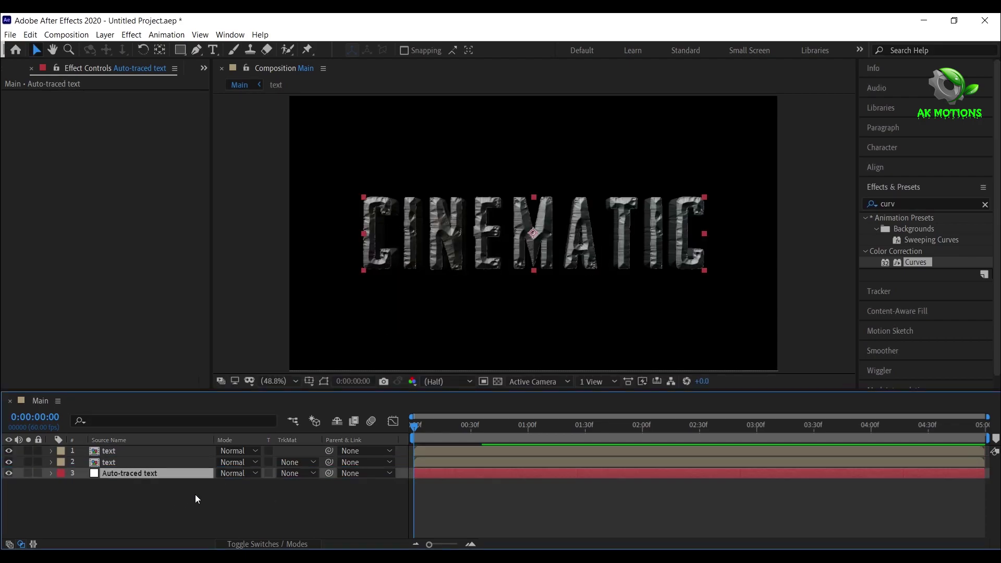
{"action": "left_click", "coordinate": [322, 381]}
{"action": "left_click", "coordinate": [322, 381]}
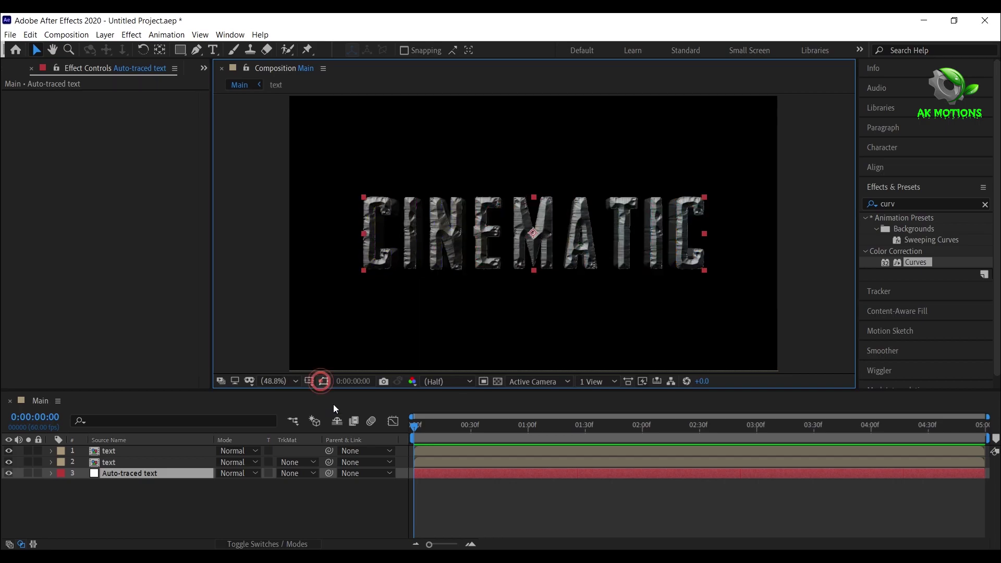
{"action": "left_click", "coordinate": [148, 473]}
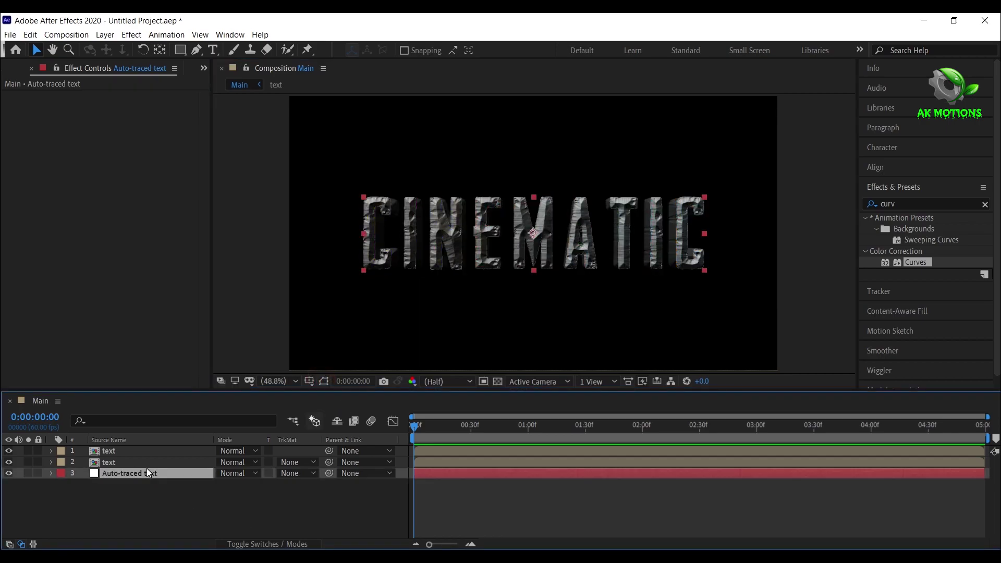
Apply Saber to Auto-traced text with Glow Intensity 30%, Core Size 5 and Glow Spread 2
{"action": "double_click", "coordinate": [900, 203]}
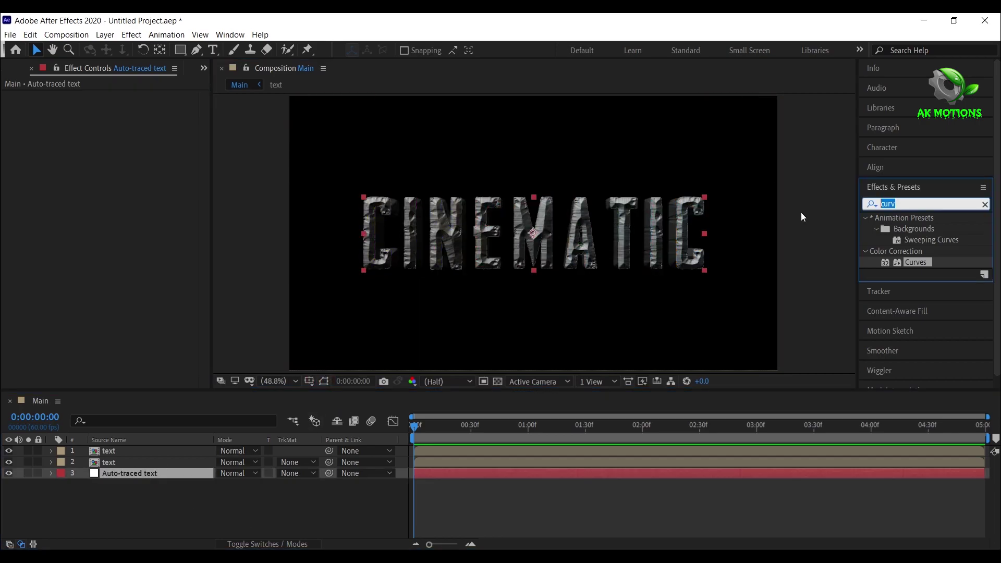
{"action": "type", "text": "sab"}
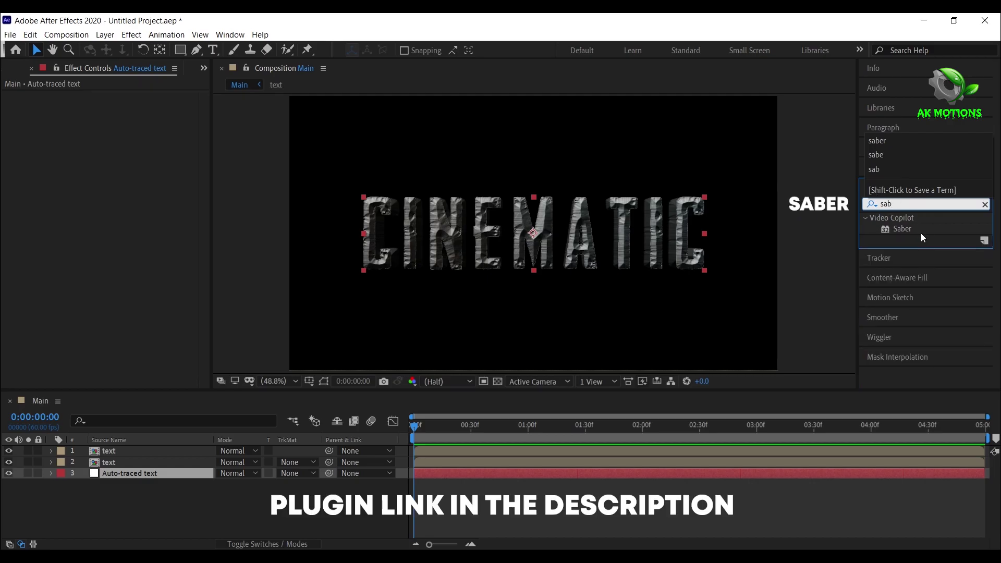
{"action": "double_click", "coordinate": [896, 230]}
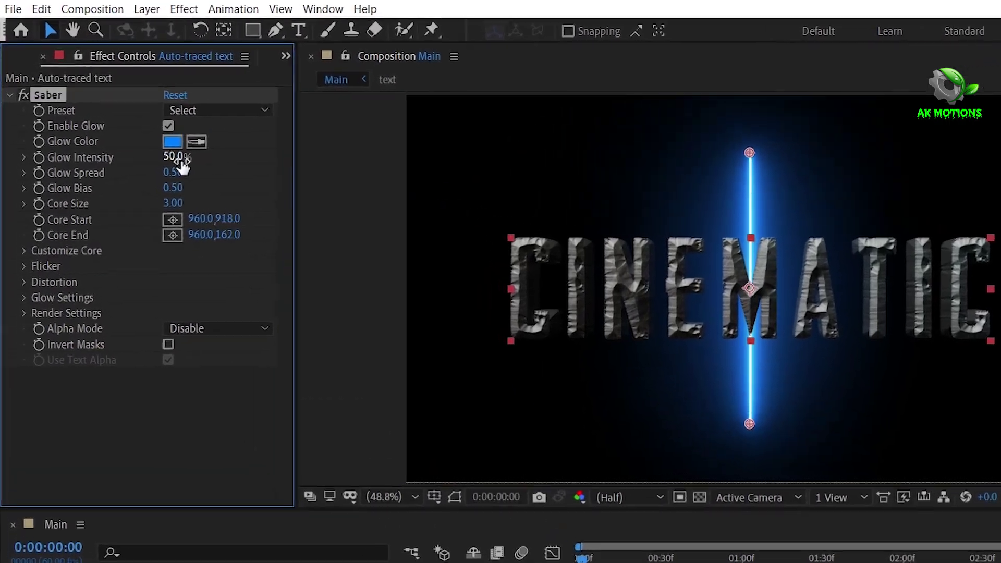
{"action": "left_click", "coordinate": [126, 140]}
{"action": "type", "text": "30"}
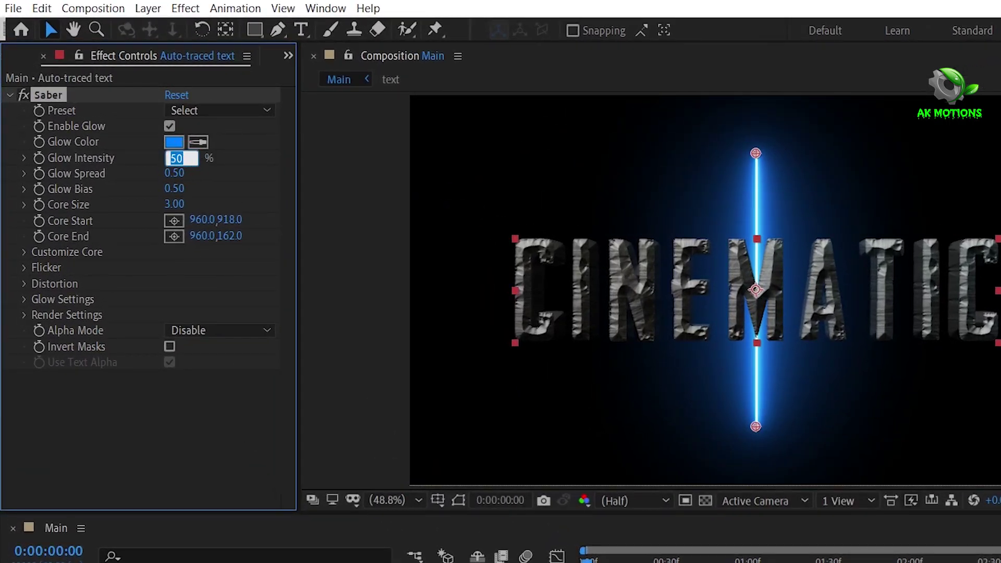
{"action": "left_click", "coordinate": [176, 207]}
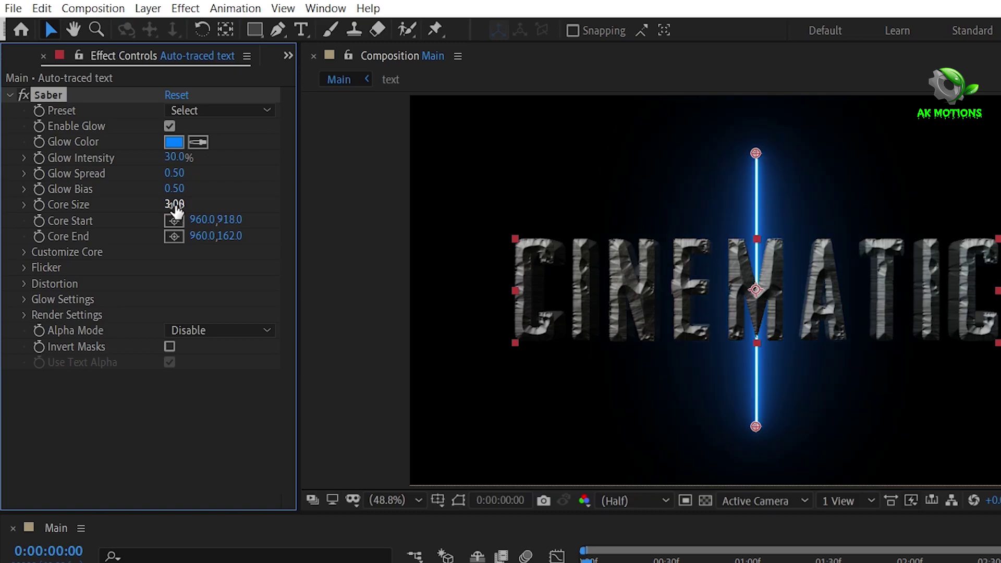
{"action": "left_click", "coordinate": [176, 206]}
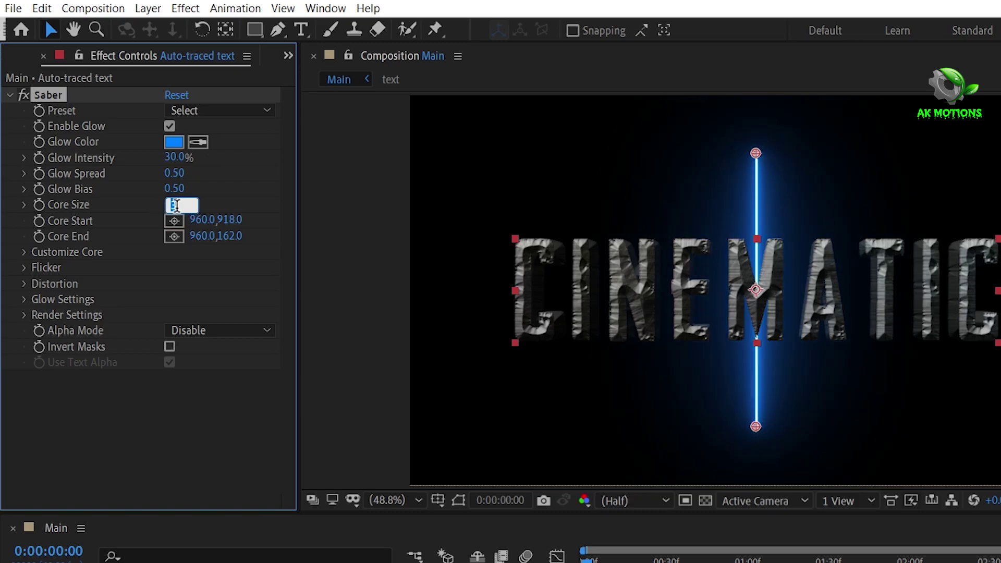
{"action": "type", "text": "5"}
{"action": "key", "text": "Return"}
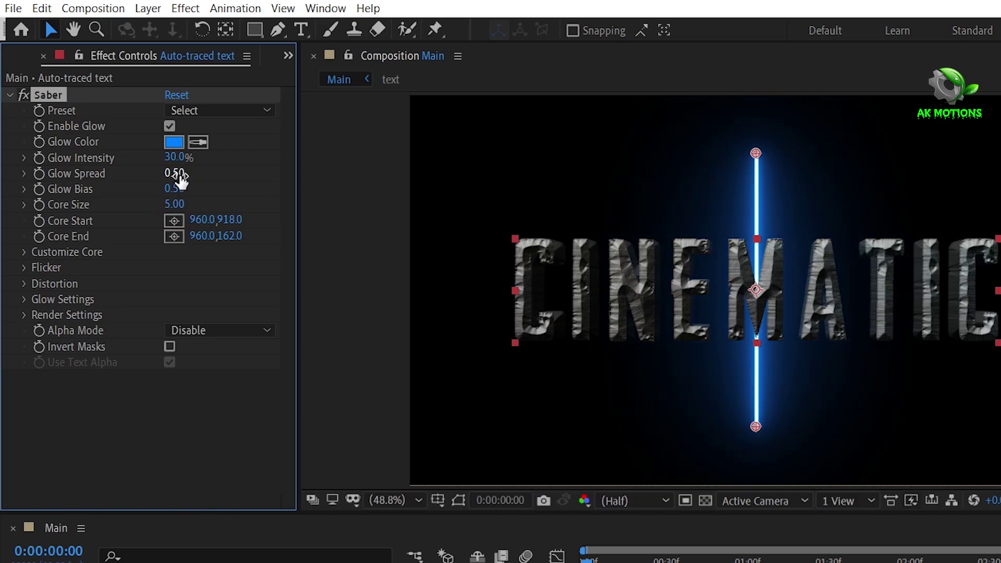
{"action": "left_click_drag", "start_coordinate": [178, 177], "coordinate": [660, 157]}
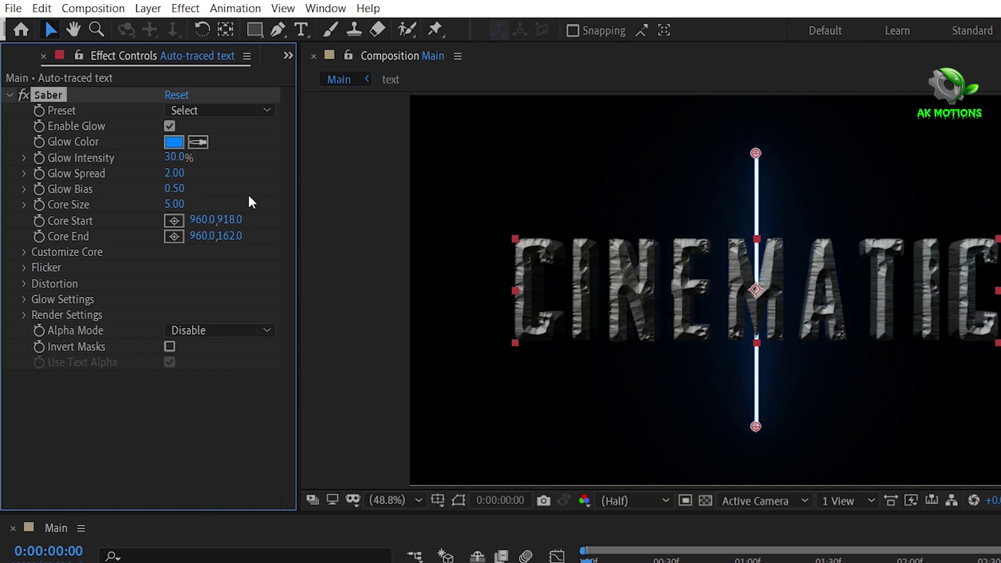
{"action": "left_click", "coordinate": [176, 188]}
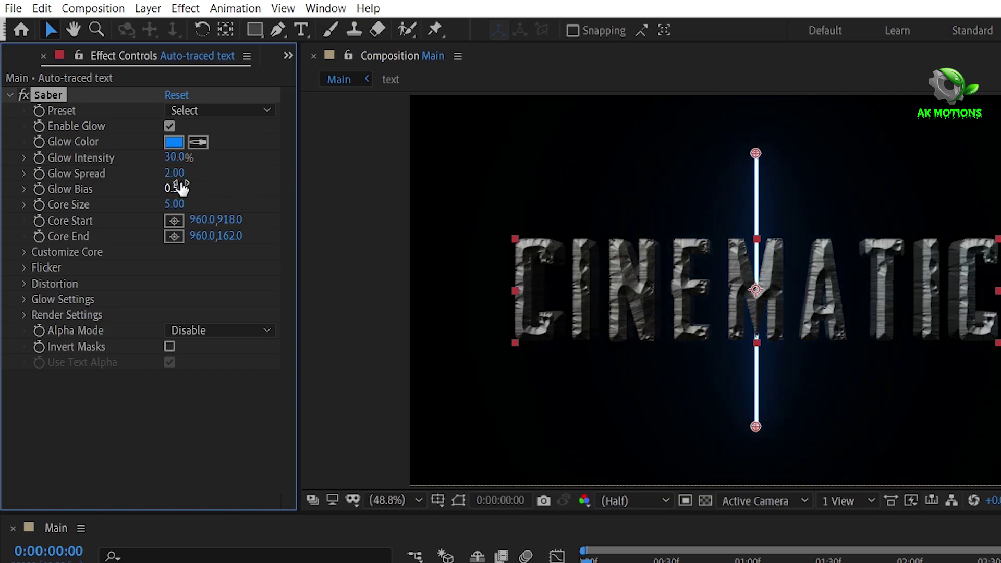
Set Saber's Core Type to Layer Masks and its Glow Bias to 0.1
{"action": "left_click", "coordinate": [24, 251]}
{"action": "left_click", "coordinate": [218, 267]}
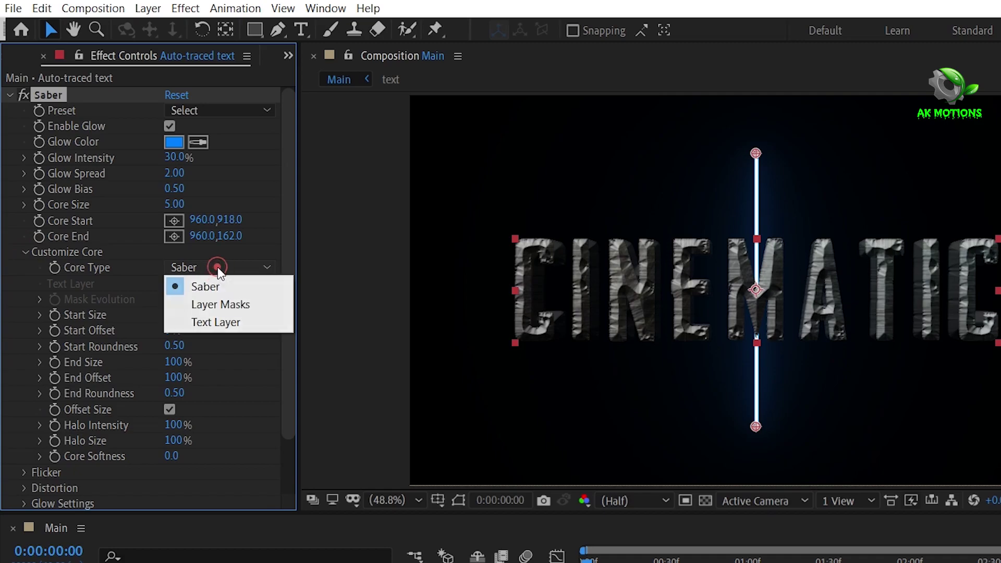
{"action": "left_click", "coordinate": [222, 306]}
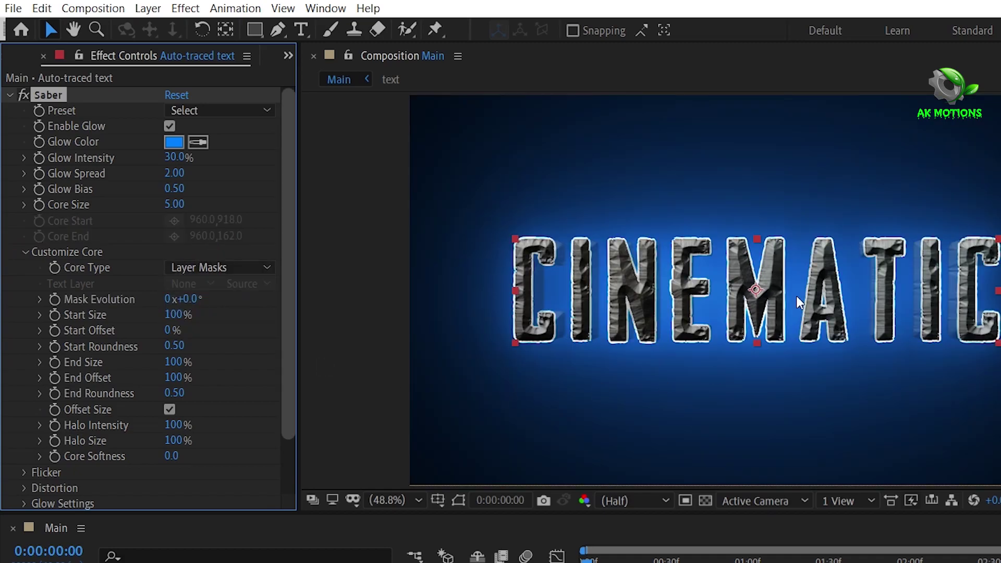
{"action": "left_click", "coordinate": [175, 189]}
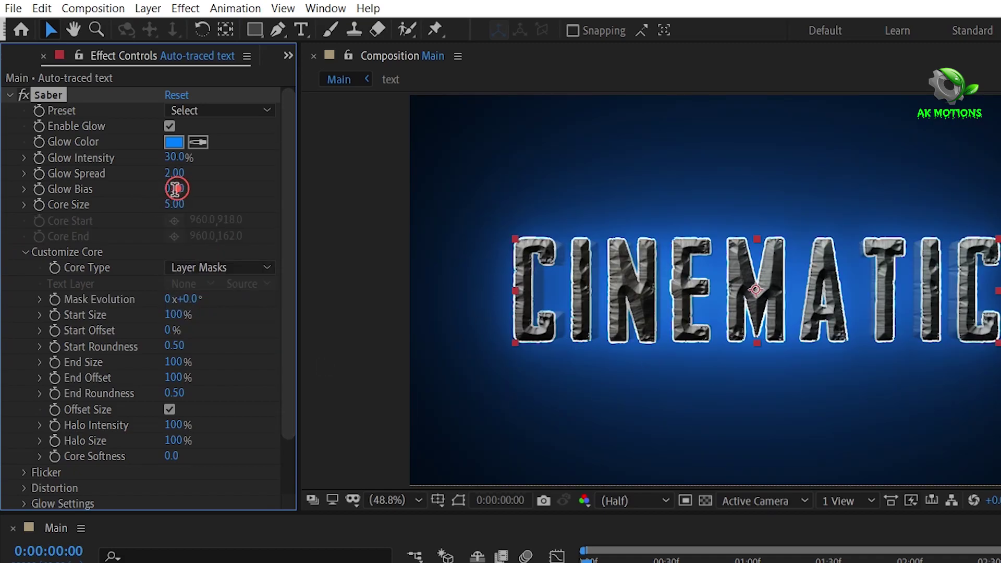
{"action": "type", "text": "0.10"}
{"action": "key", "text": "Return"}
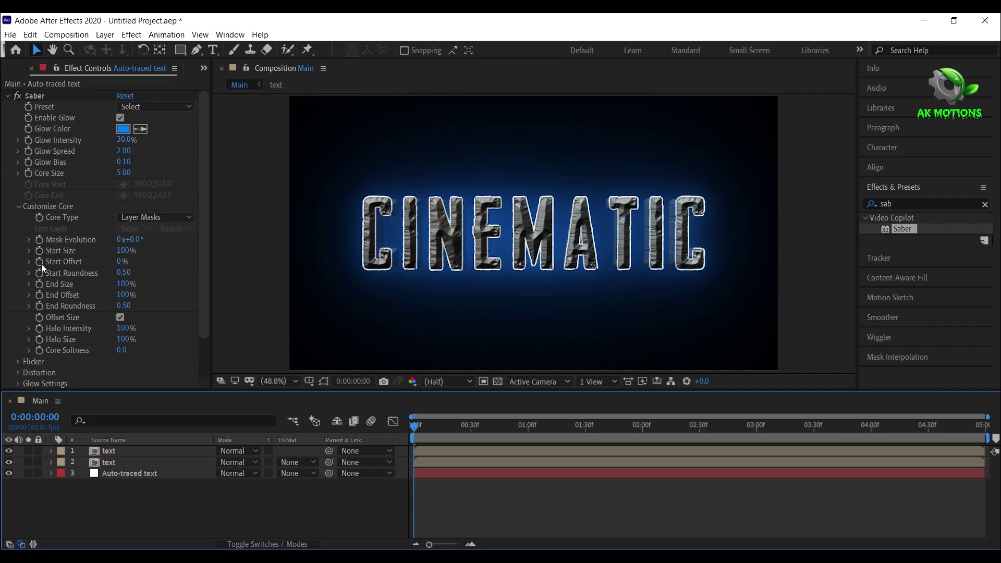
{"action": "left_click", "coordinate": [8, 96]}
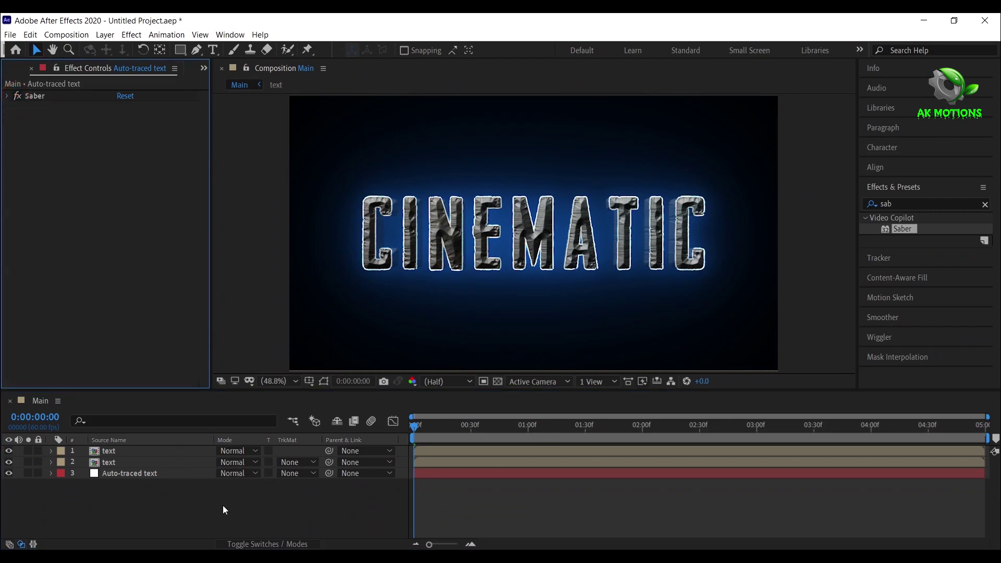
Keyframe the Auto-traced layer's Opacity at 0% at 0:00, 100% at 0:30 and 0% at 2:30
{"action": "left_click", "coordinate": [126, 475]}
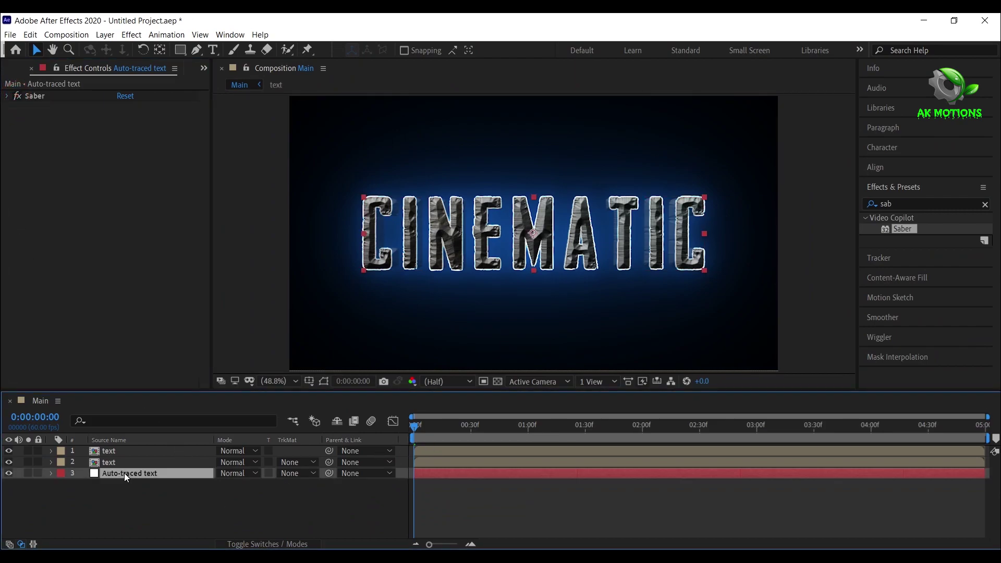
{"action": "key", "text": "t"}
{"action": "left_click", "coordinate": [84, 485]}
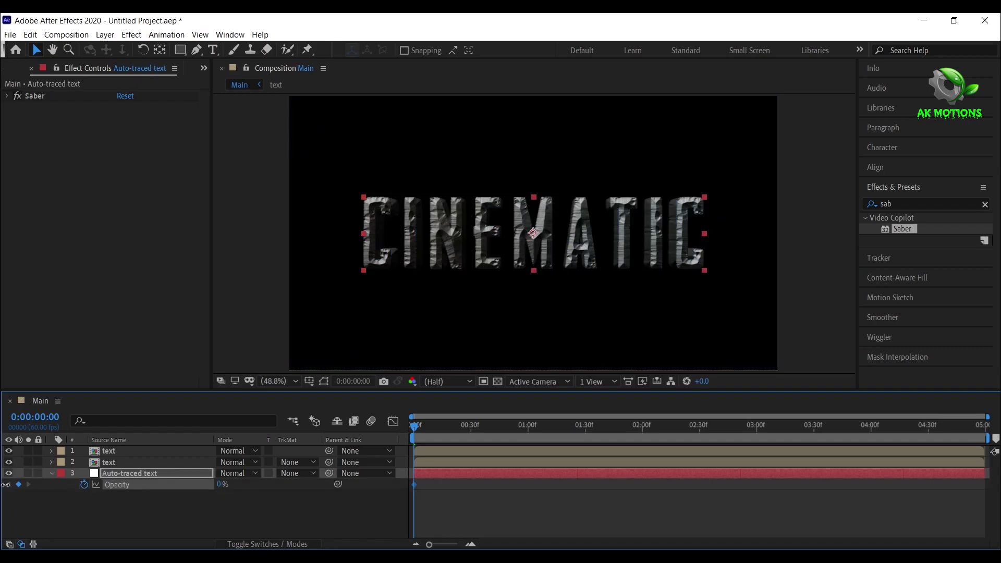
{"action": "left_click", "coordinate": [436, 429]}
{"action": "left_click_drag", "start_coordinate": [436, 431], "coordinate": [451, 431]}
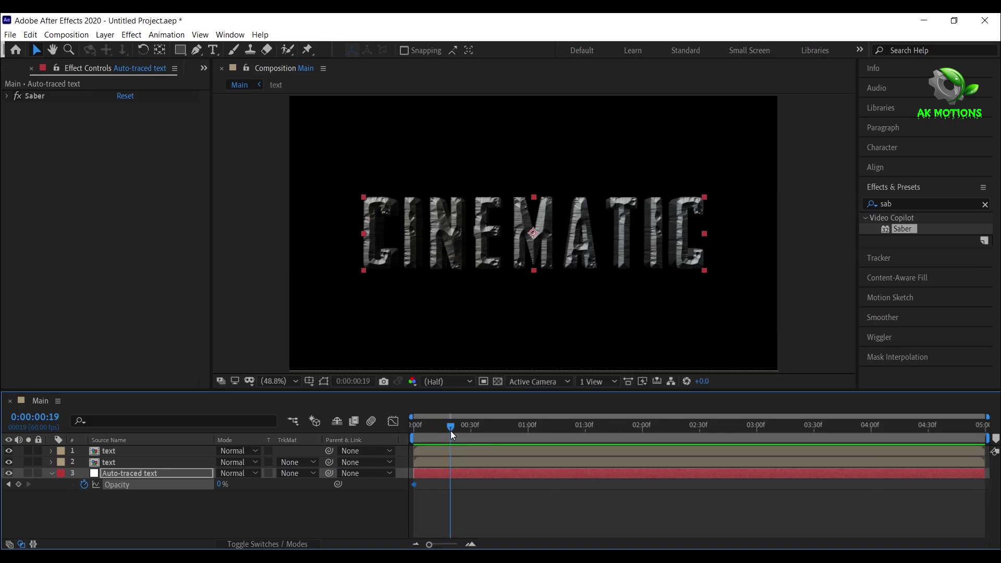
{"action": "key", "text": "Page_Down"}
{"action": "key", "text": "Page_Down"}
{"action": "key", "text": "Page_Down"}
{"action": "key", "text": "Page_Down"}
{"action": "key", "text": "Page_Down"}
{"action": "key", "text": "Page_Down"}
{"action": "key", "text": "Page_Down"}
{"action": "key", "text": "Page_Down"}
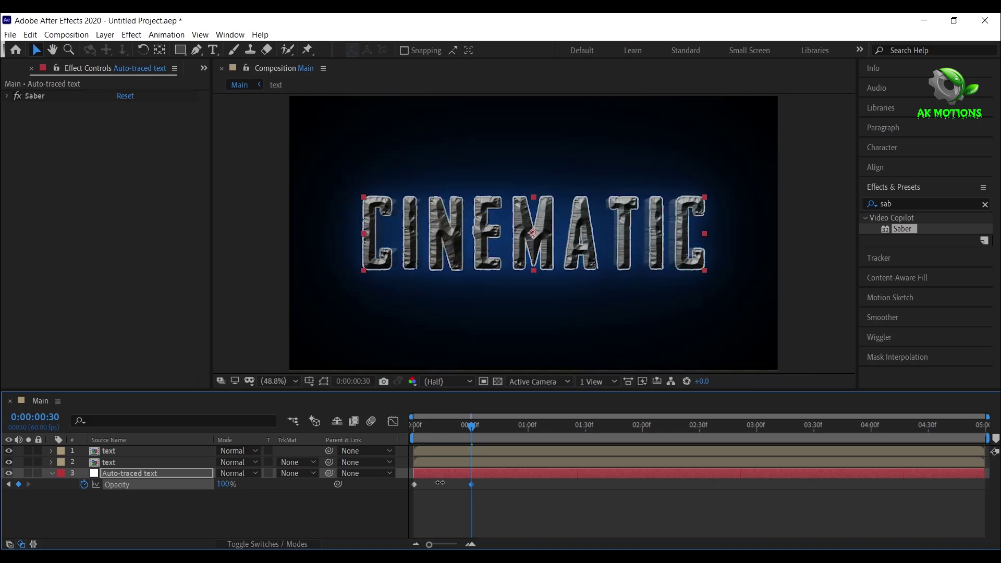
{"action": "left_click", "coordinate": [645, 430]}
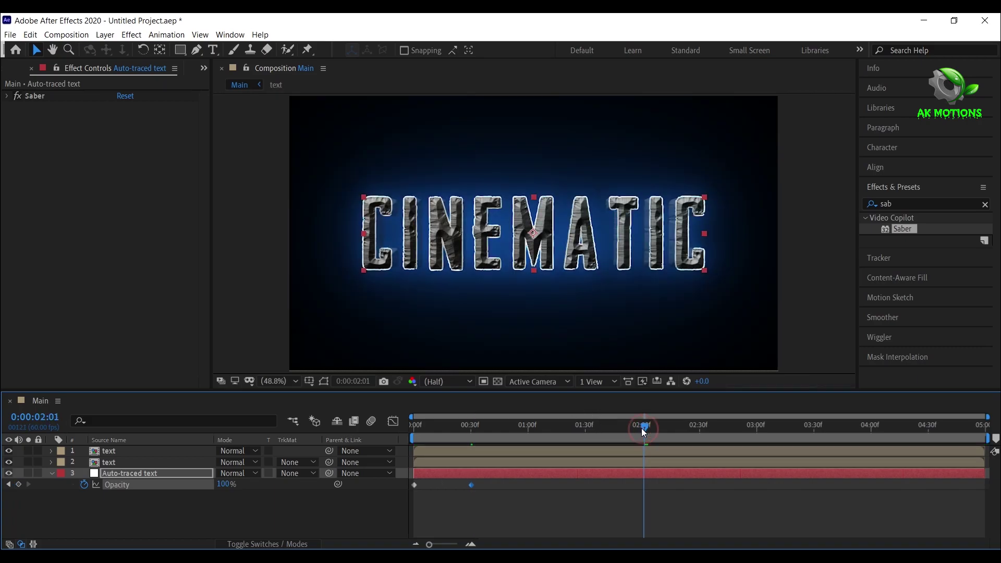
{"action": "left_click_drag", "start_coordinate": [643, 430], "coordinate": [697, 435]}
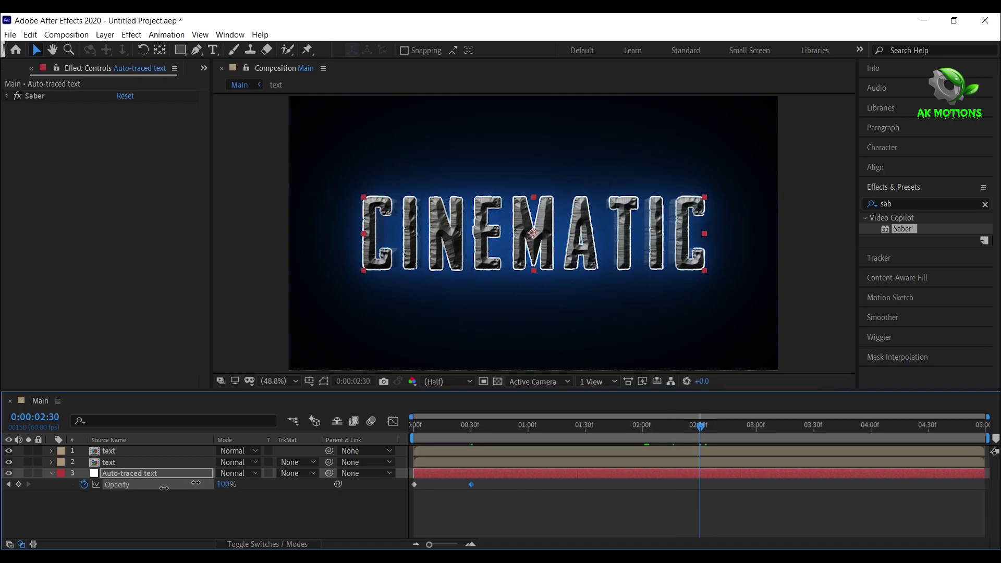
{"action": "left_click_drag", "start_coordinate": [164, 489], "coordinate": [3, 503]}
Apply Easy Ease to all three Opacity keyframes
{"action": "left_click_drag", "start_coordinate": [750, 504], "coordinate": [321, 463]}
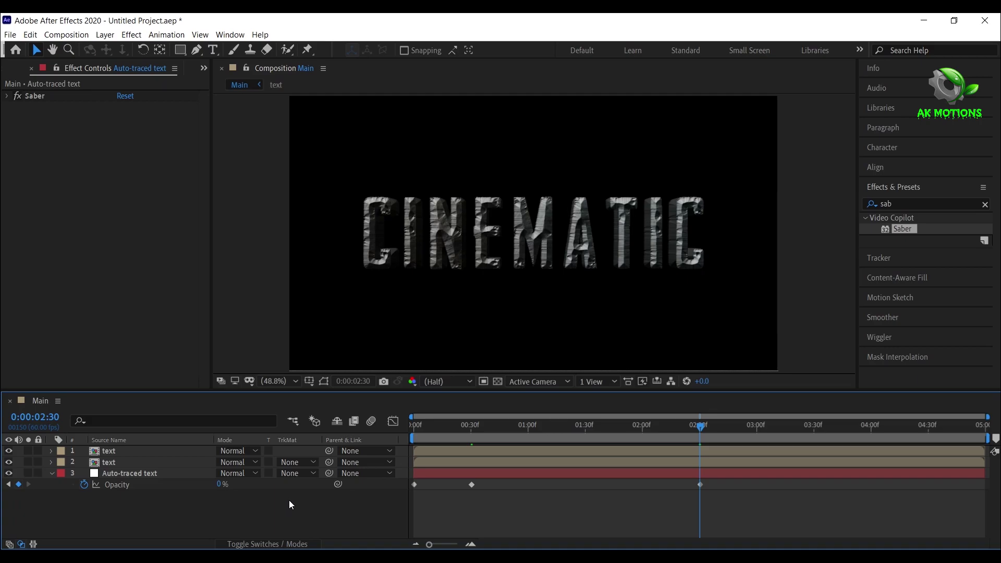
{"action": "right_click", "coordinate": [471, 484]}
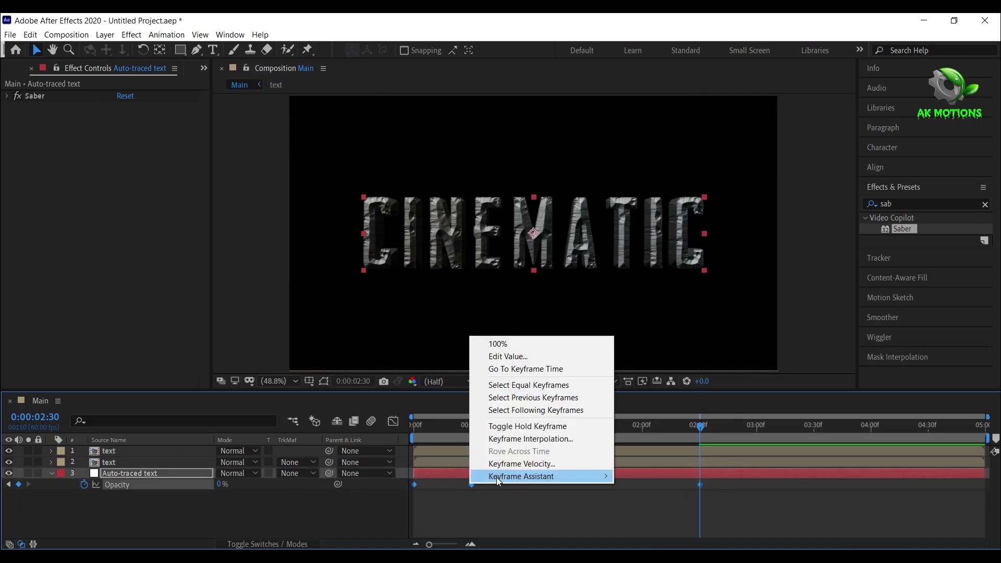
{"action": "mouse_move", "coordinate": [527, 474]}
{"action": "left_click", "coordinate": [665, 402]}
{"action": "left_click", "coordinate": [285, 500]}
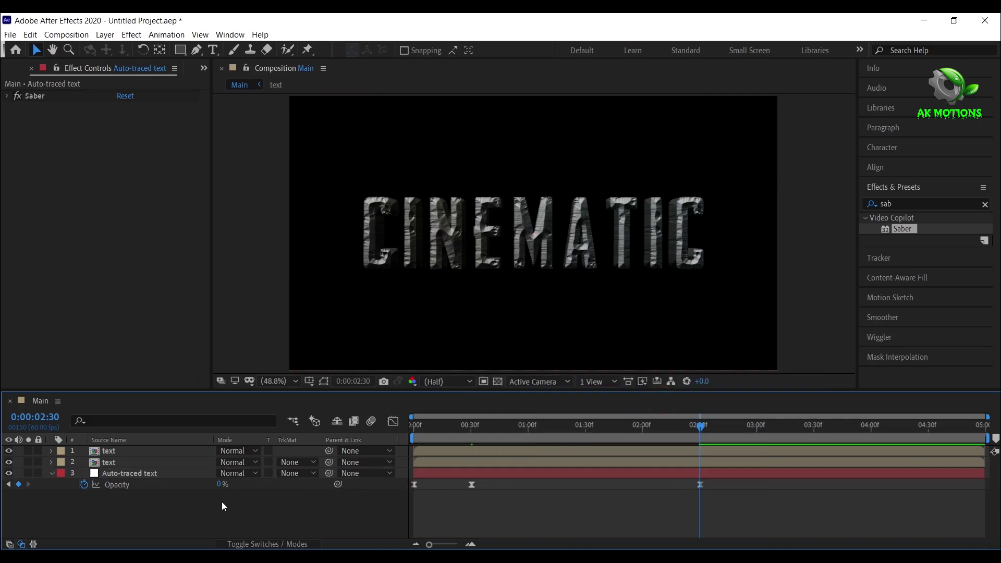
Scrub through the timeline to preview the glow fading in and out
{"action": "left_click", "coordinate": [51, 474]}
{"action": "left_click", "coordinate": [445, 427]}
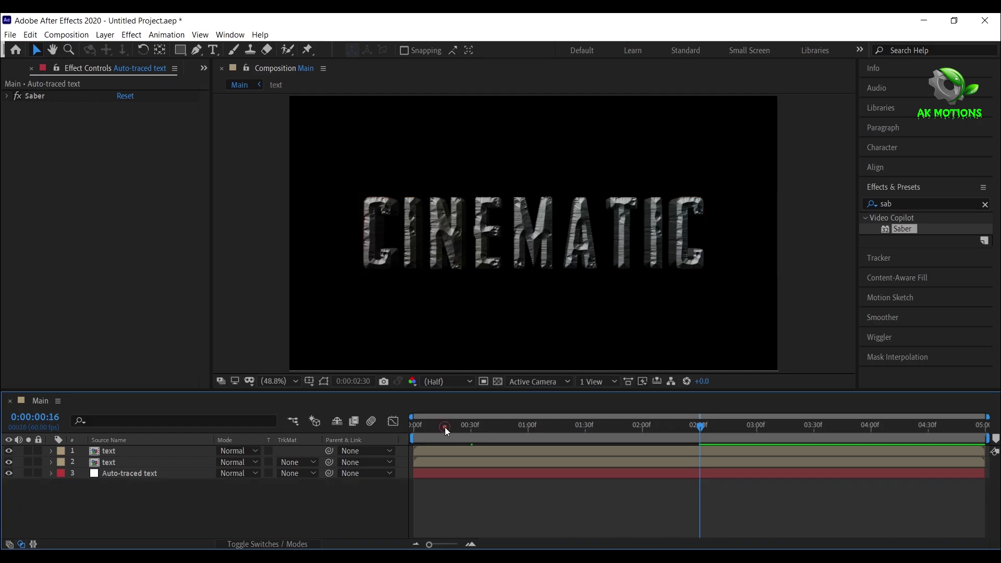
{"action": "left_click", "coordinate": [472, 429]}
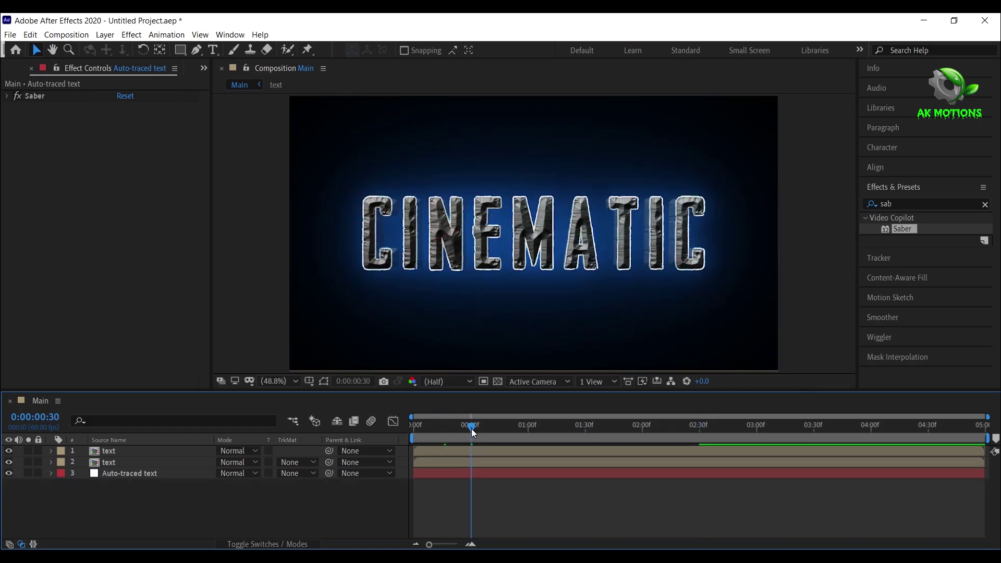
{"action": "left_click", "coordinate": [552, 430]}
{"action": "left_click_drag", "start_coordinate": [658, 431], "coordinate": [983, 431]}
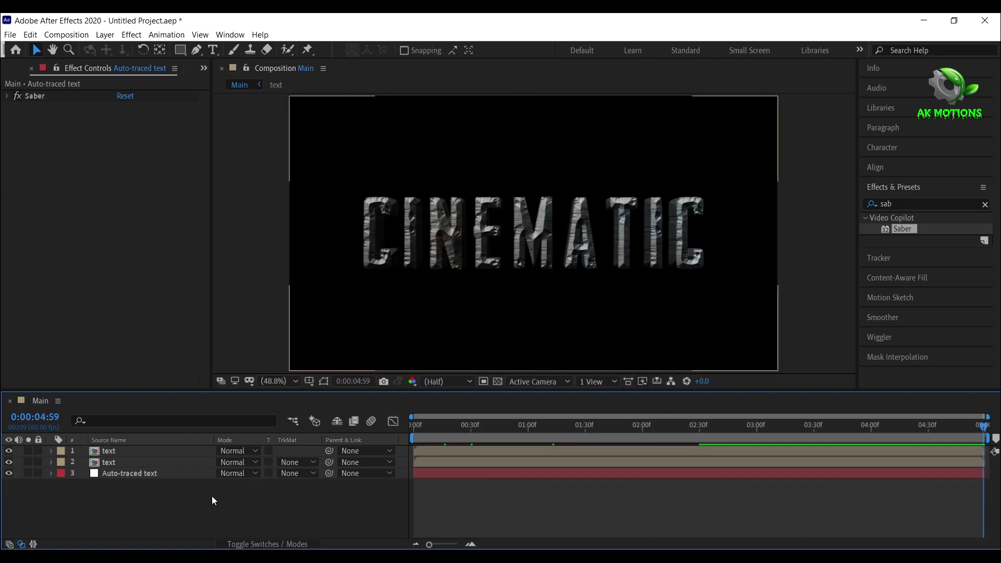
{"action": "left_click", "coordinate": [276, 543]}
Set the Auto-traced glow layer's blend mode to Add
{"action": "left_click", "coordinate": [250, 538]}
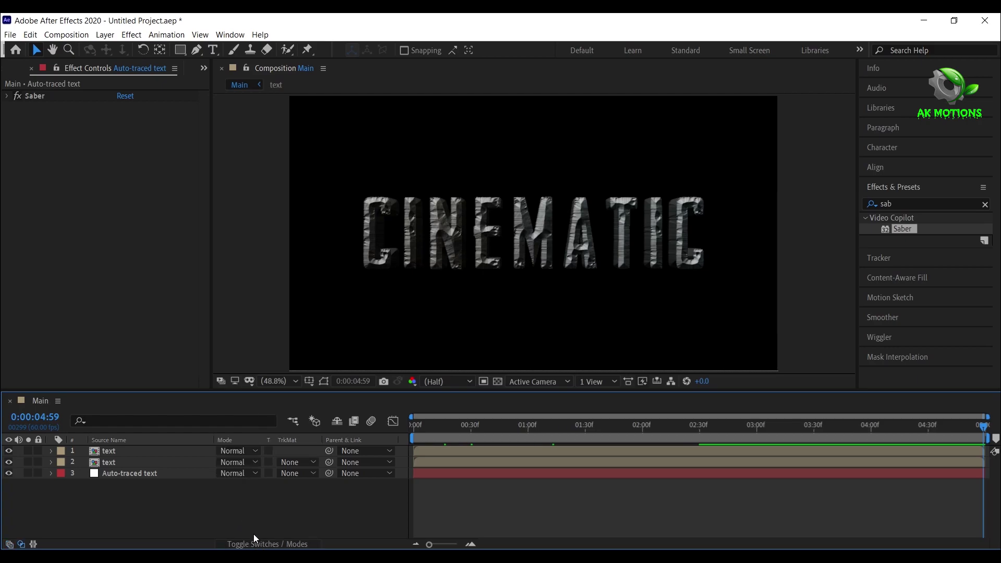
{"action": "left_click", "coordinate": [242, 474]}
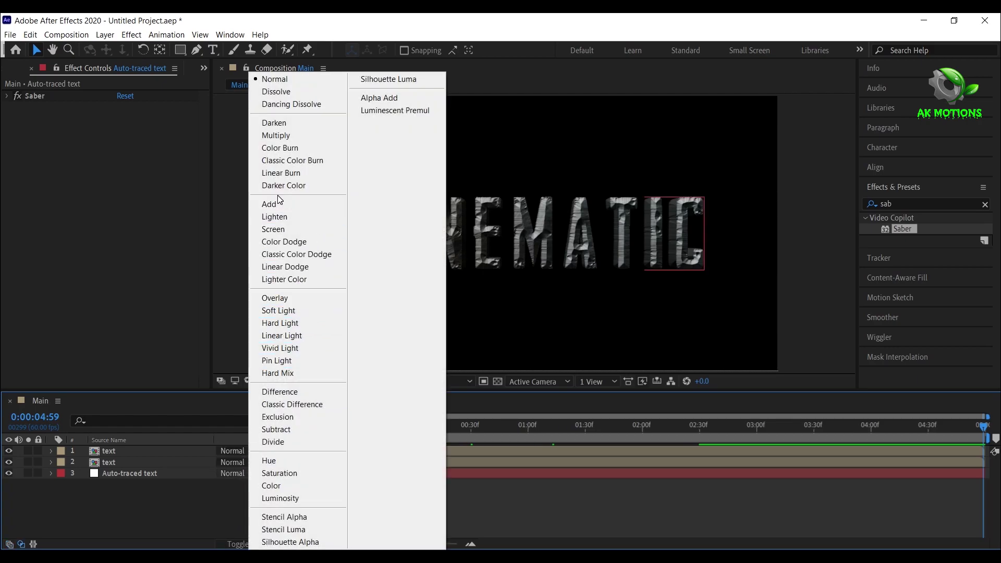
{"action": "left_click", "coordinate": [277, 205]}
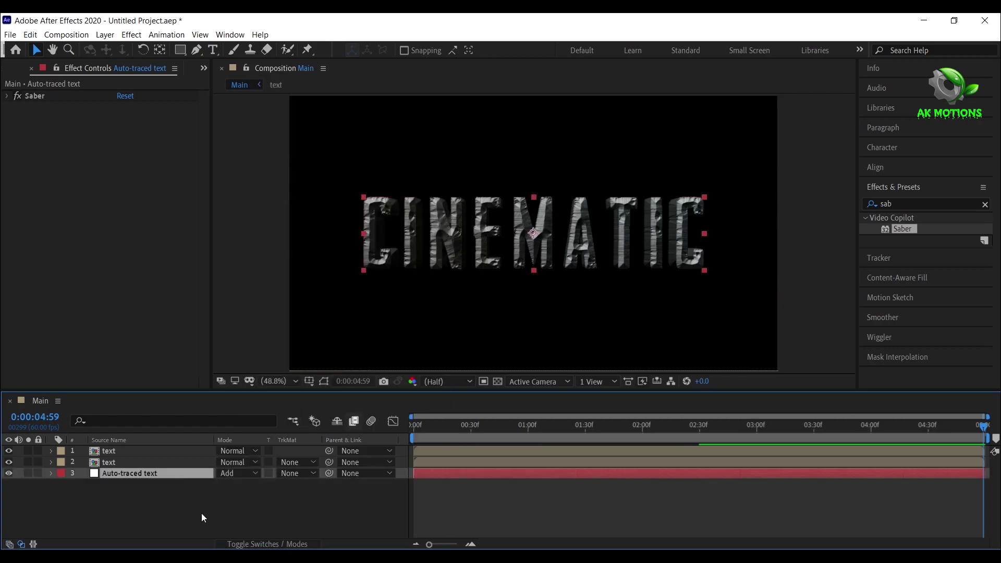
Scrub to 2:40 to check the glow, then select all three layers
{"action": "left_click", "coordinate": [220, 505]}
{"action": "left_click_drag", "start_coordinate": [428, 424], "coordinate": [612, 426]}
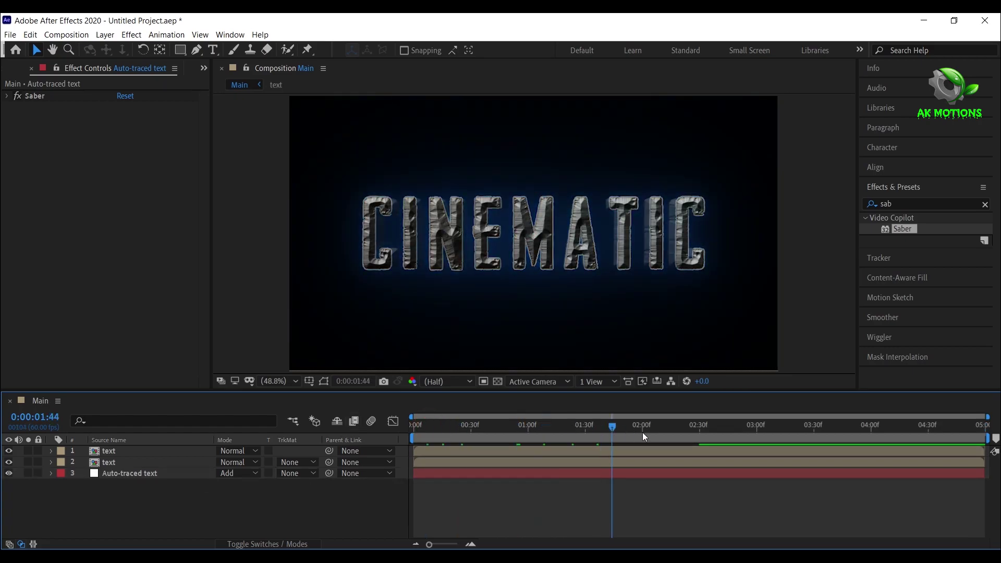
{"action": "left_click_drag", "start_coordinate": [720, 441], "coordinate": [719, 441]}
{"action": "key", "text": "ctrl+a"}
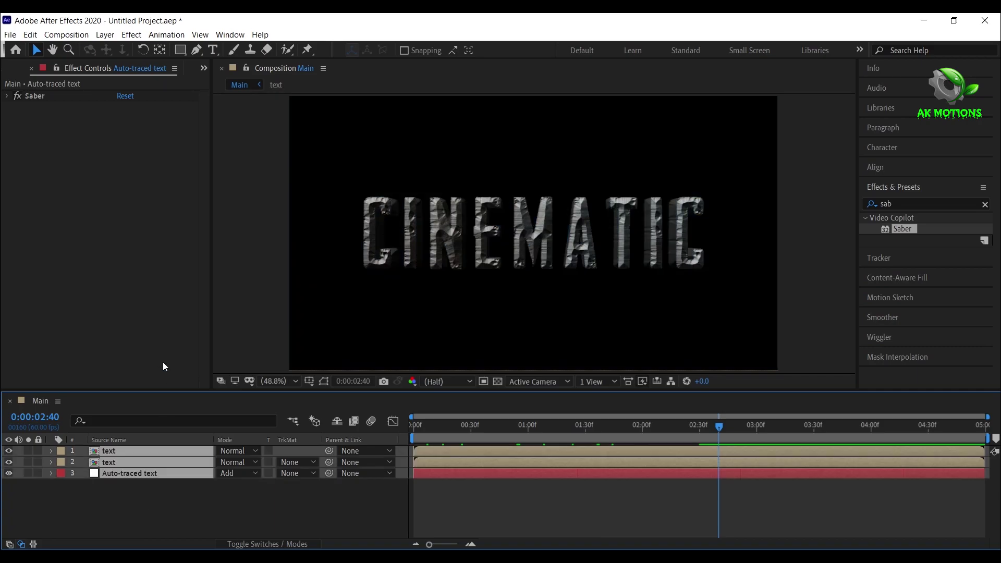
Pre-compose the three layers into 'Main Text', moving all attributes into the new composition
{"action": "right_click", "coordinate": [155, 458]}
{"action": "left_click", "coordinate": [190, 395]}
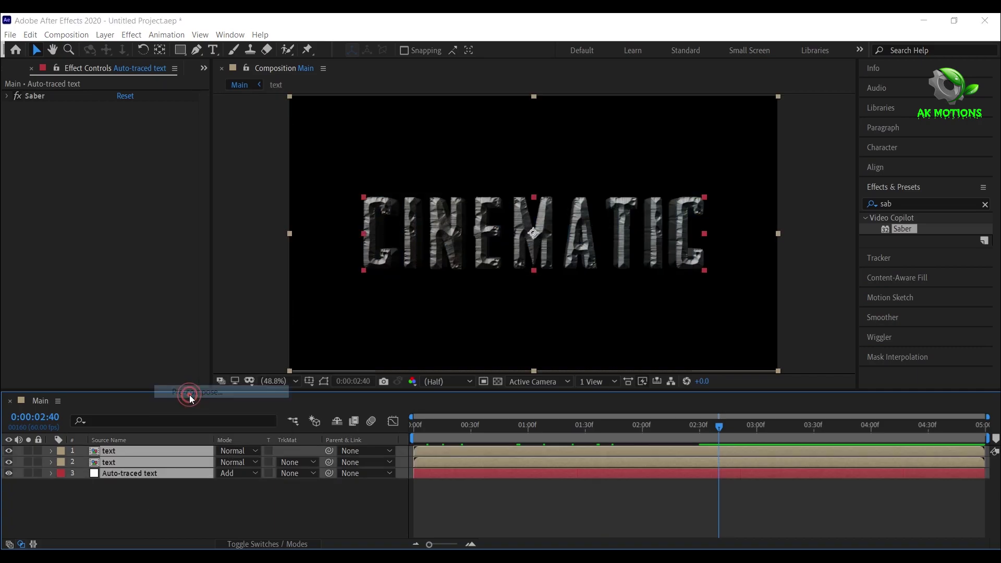
{"action": "type", "text": "Main Text"}
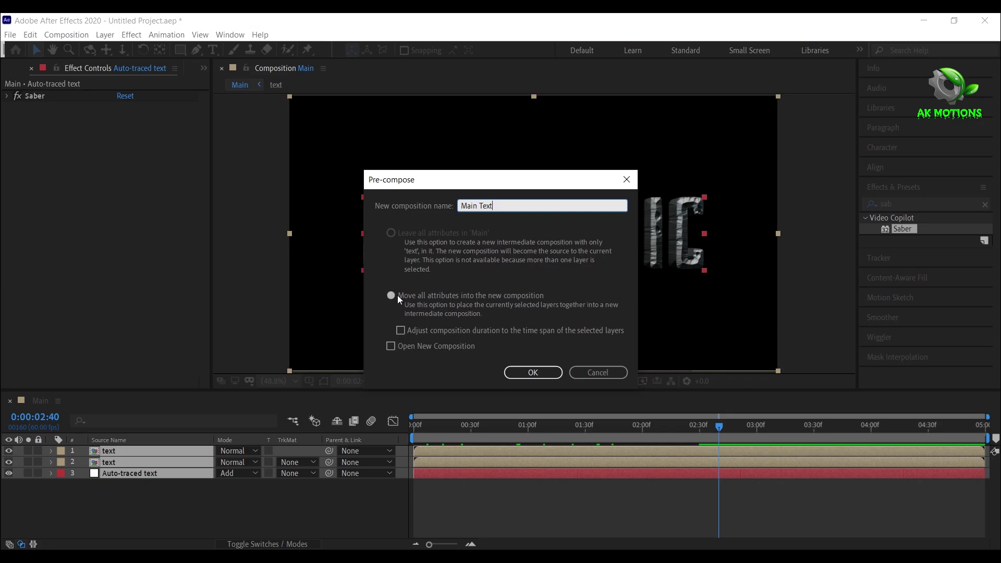
{"action": "left_click", "coordinate": [398, 296]}
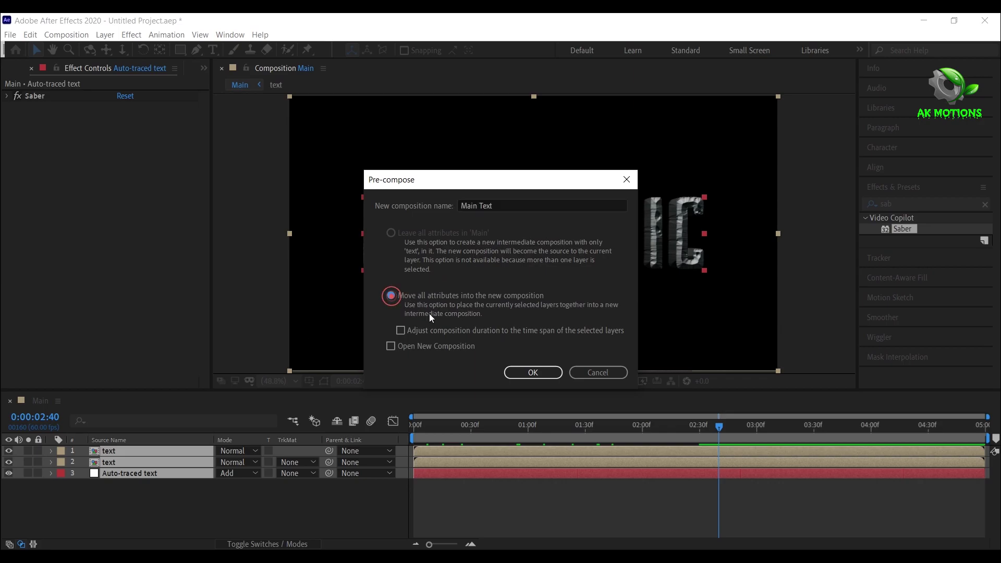
{"action": "left_click", "coordinate": [545, 374]}
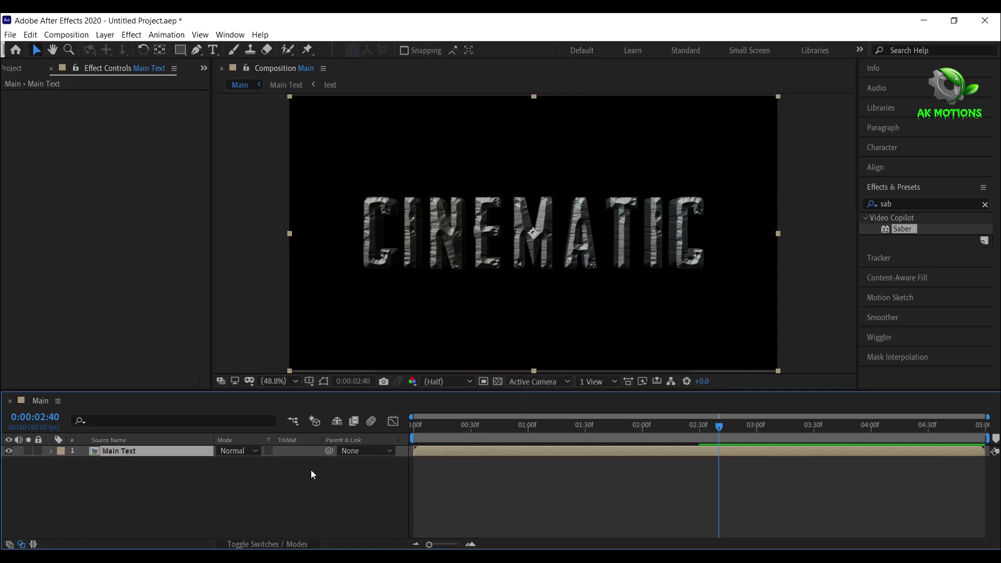
Set Main Text's blend mode to Add and scrub the timeline to check the glow
{"action": "left_click", "coordinate": [245, 455]}
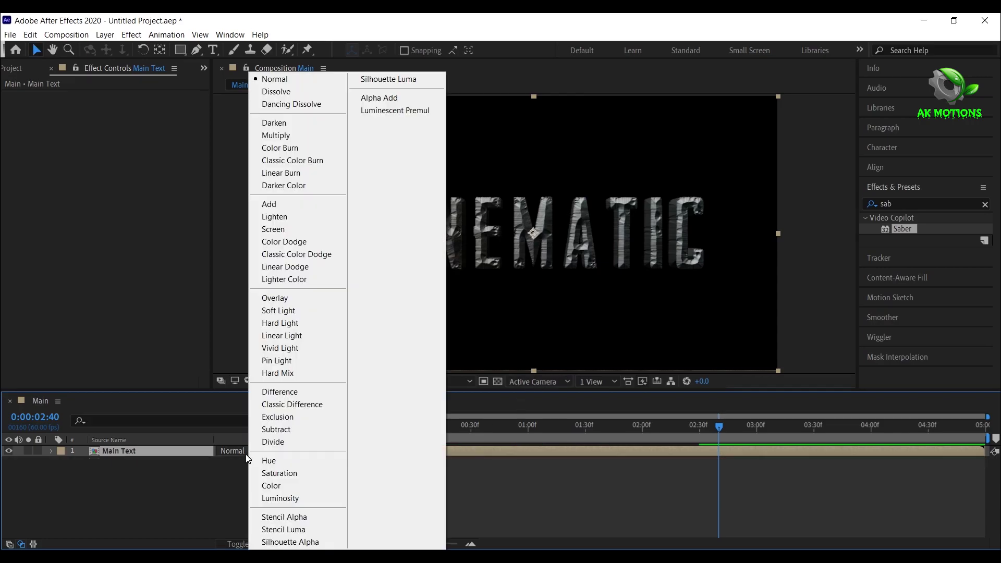
{"action": "left_click", "coordinate": [277, 207]}
{"action": "left_click", "coordinate": [270, 496]}
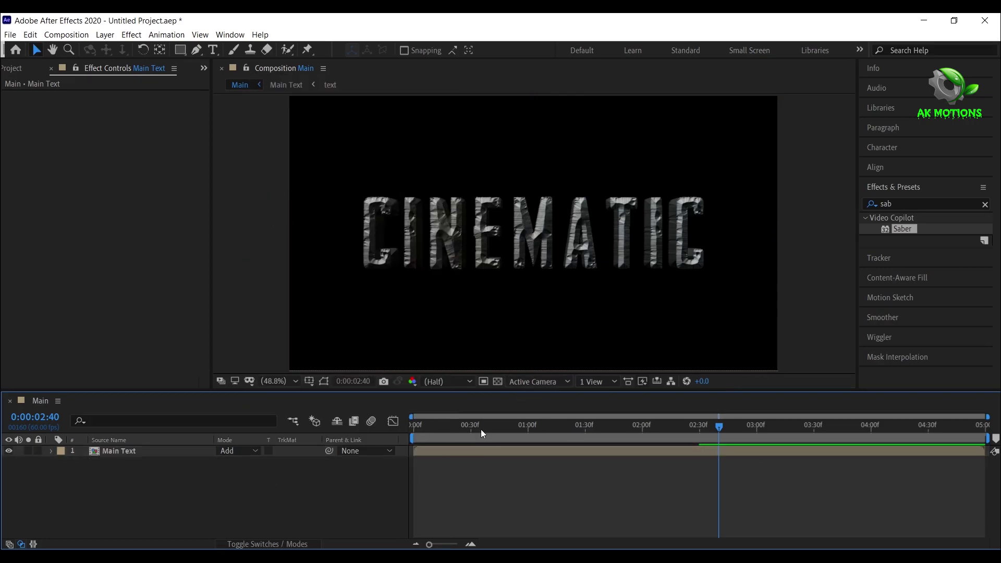
{"action": "left_click", "coordinate": [481, 428]}
{"action": "left_click_drag", "start_coordinate": [481, 429], "coordinate": [549, 433]}
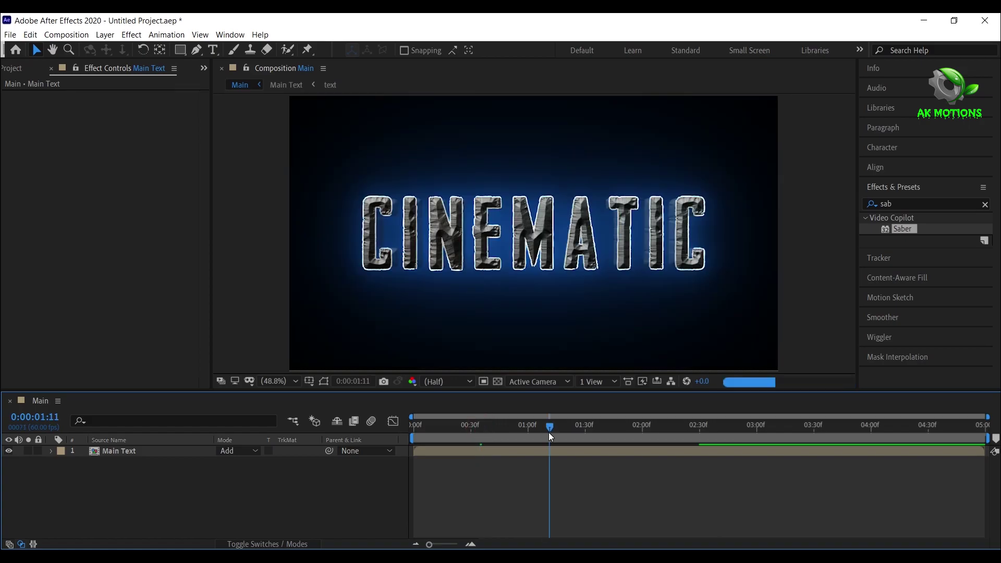
{"action": "left_click", "coordinate": [686, 434]}
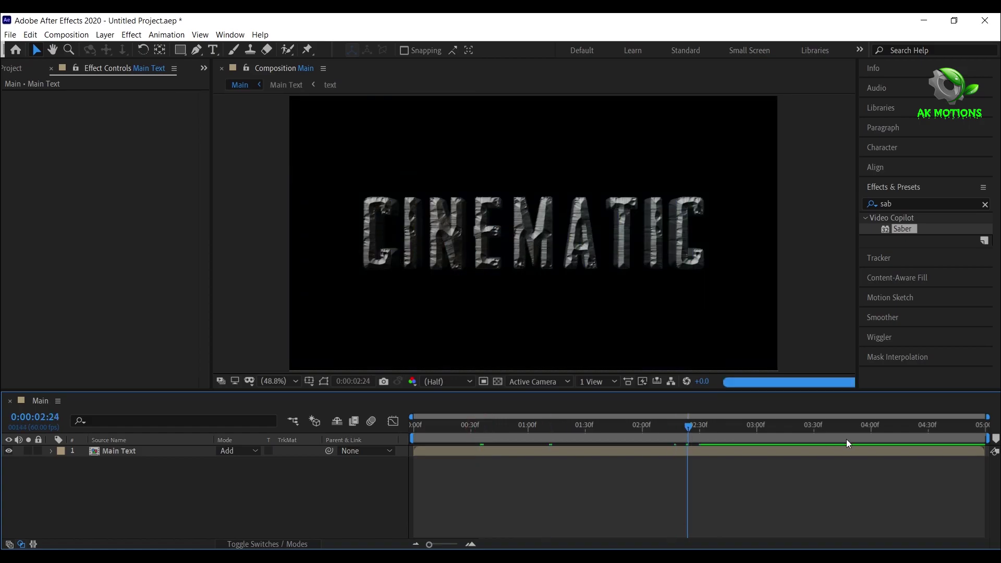
{"action": "left_click_drag", "start_coordinate": [827, 441], "coordinate": [868, 443]}
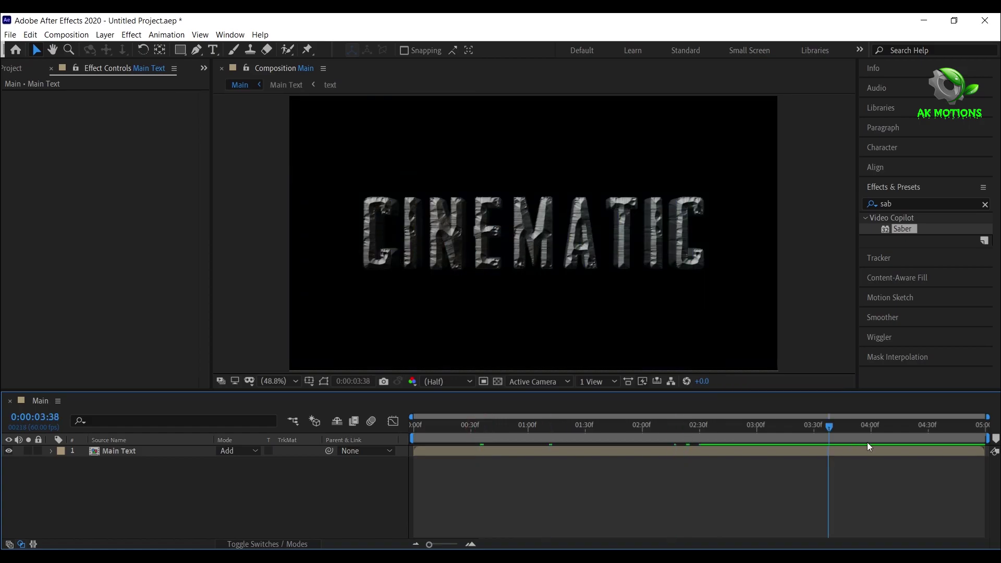
Create a new solid named bg and drag it below Main Text
{"action": "right_click", "coordinate": [121, 483]}
{"action": "mouse_move", "coordinate": [209, 362]}
{"action": "left_click", "coordinate": [328, 393]}
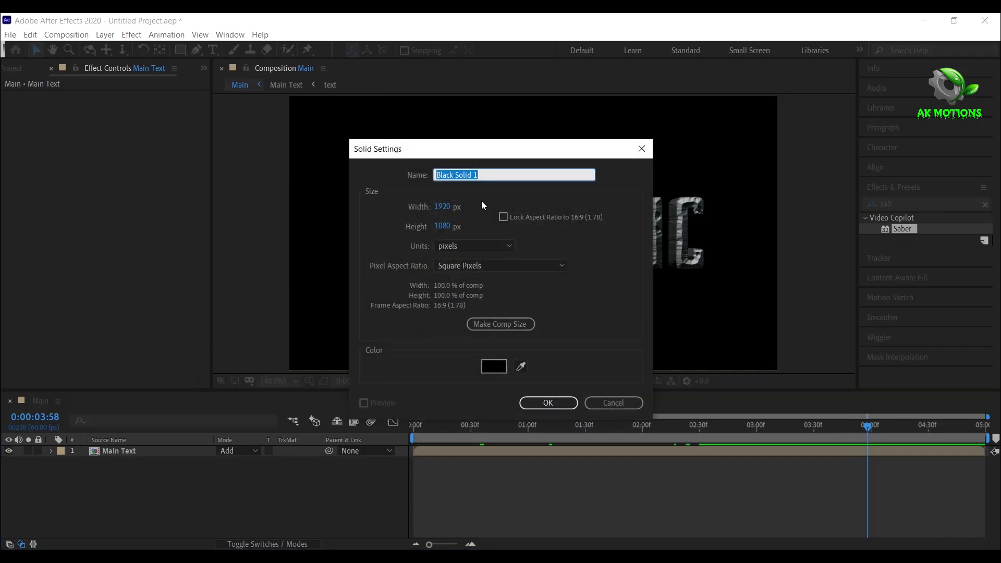
{"action": "type", "text": "bg"}
{"action": "left_click", "coordinate": [559, 401]}
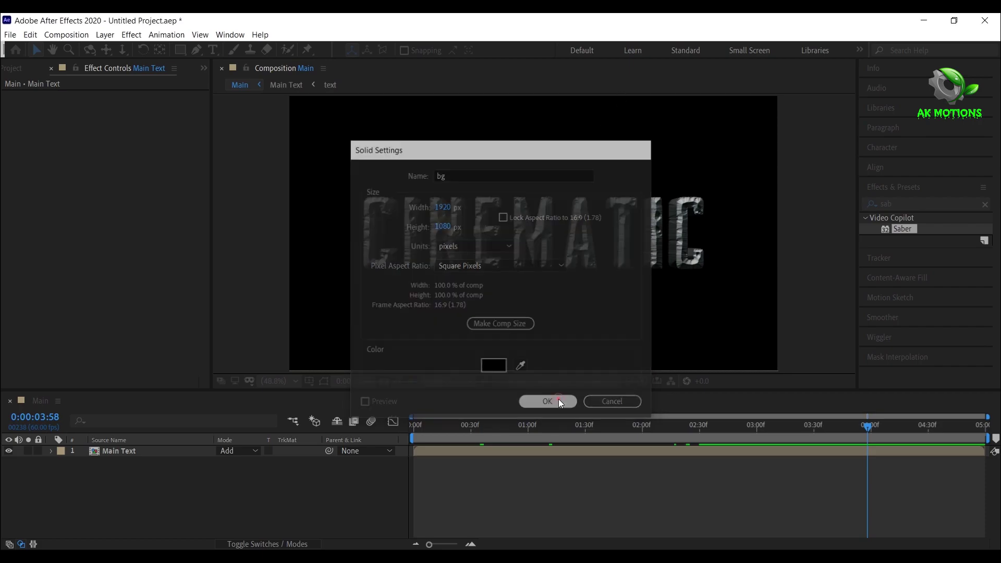
{"action": "left_click_drag", "start_coordinate": [124, 450], "coordinate": [130, 485]}
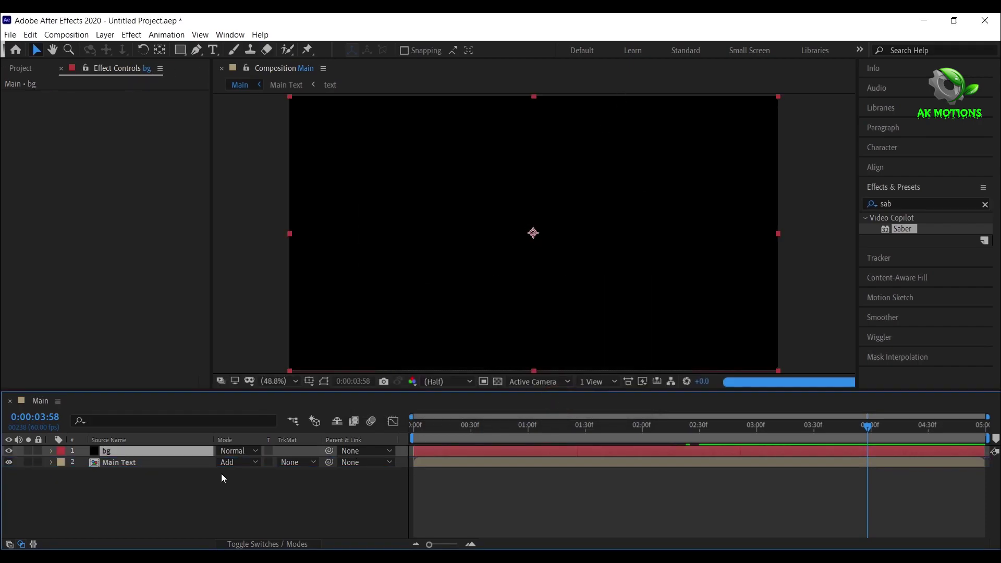
Apply a radial Gradient Ramp to bg with swapped colours and Start Y raised to -240
{"action": "left_click", "coordinate": [887, 203]}
{"action": "type", "text": "g"}
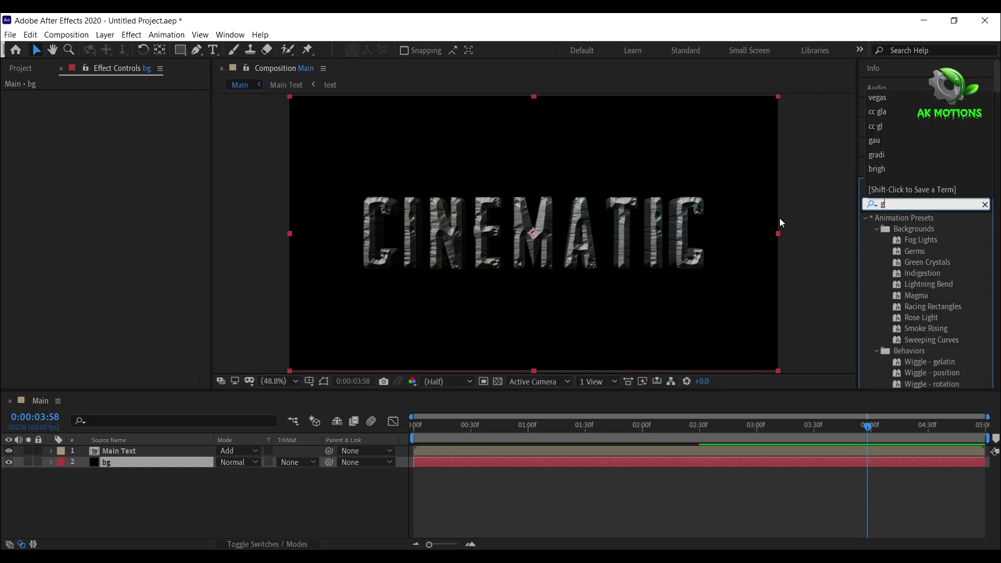
{"action": "type", "text": "rad"}
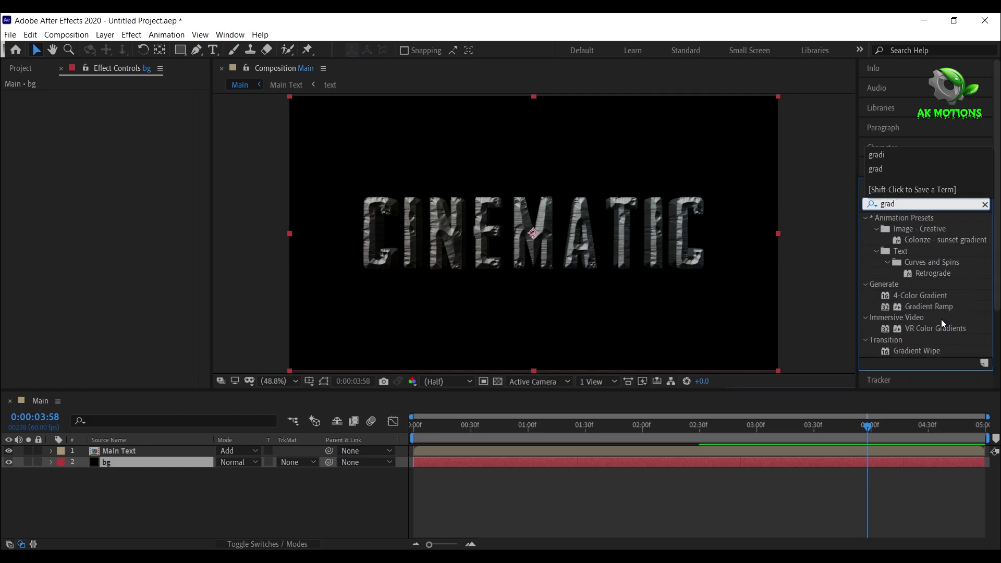
{"action": "double_click", "coordinate": [928, 306]}
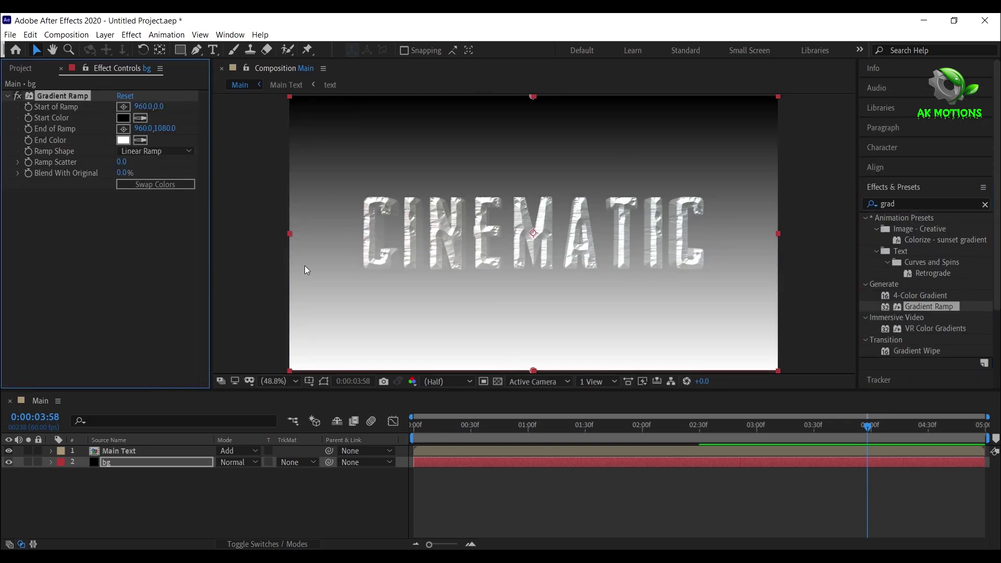
{"action": "left_click", "coordinate": [155, 151]}
{"action": "left_click", "coordinate": [150, 173]}
{"action": "left_click", "coordinate": [156, 184]}
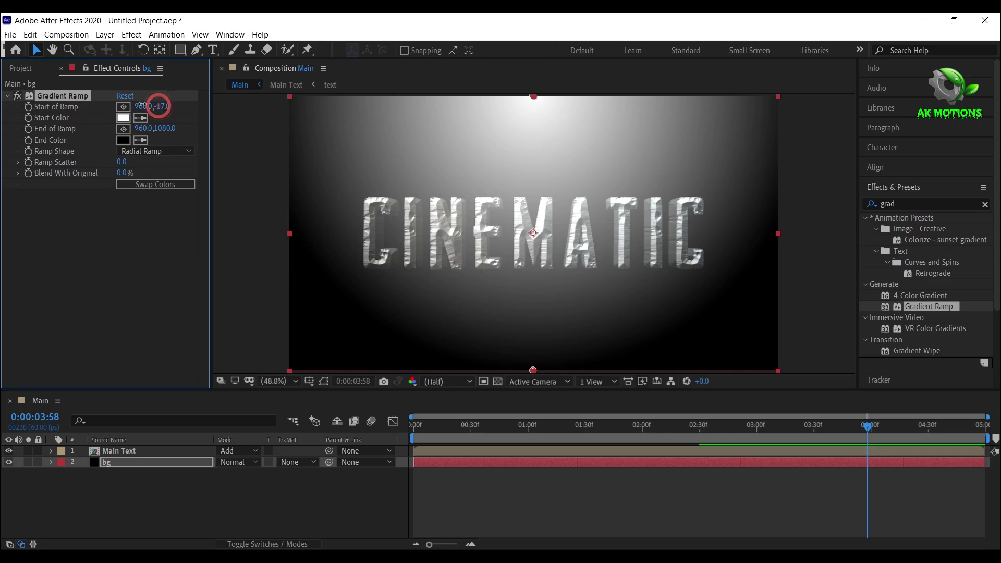
{"action": "left_click_drag", "start_coordinate": [159, 107], "coordinate": [5, 95]}
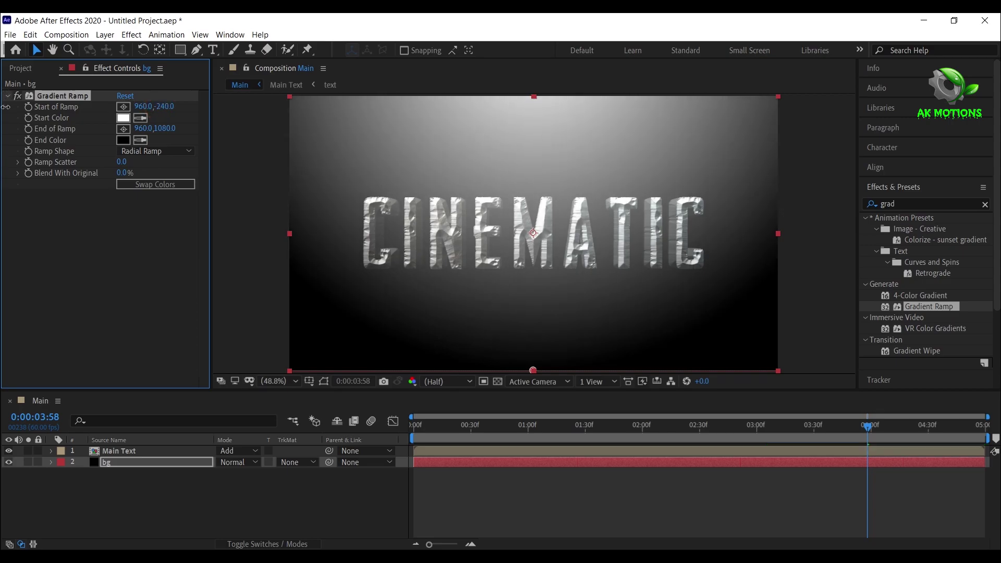
Set the gradient's start colour to a very dark navy, #020022
{"action": "left_click", "coordinate": [123, 118]}
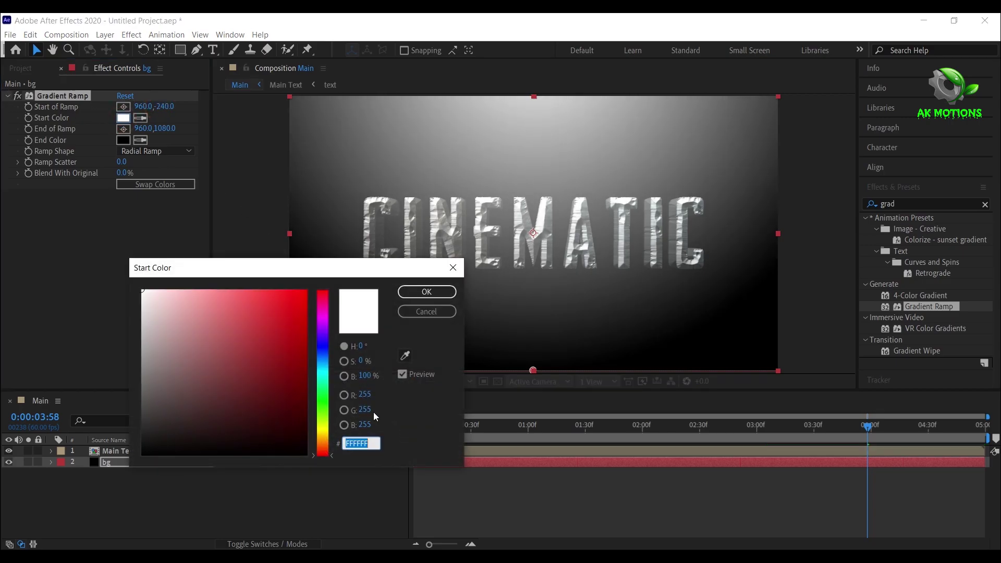
{"action": "left_click", "coordinate": [325, 347]}
{"action": "left_click_drag", "start_coordinate": [284, 385], "coordinate": [327, 434]}
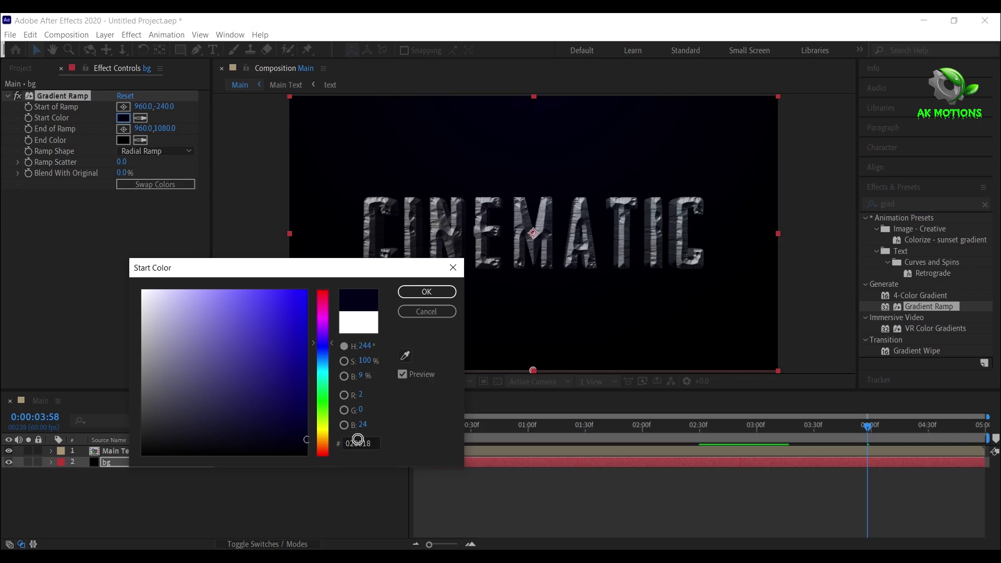
{"action": "left_click", "coordinate": [449, 293]}
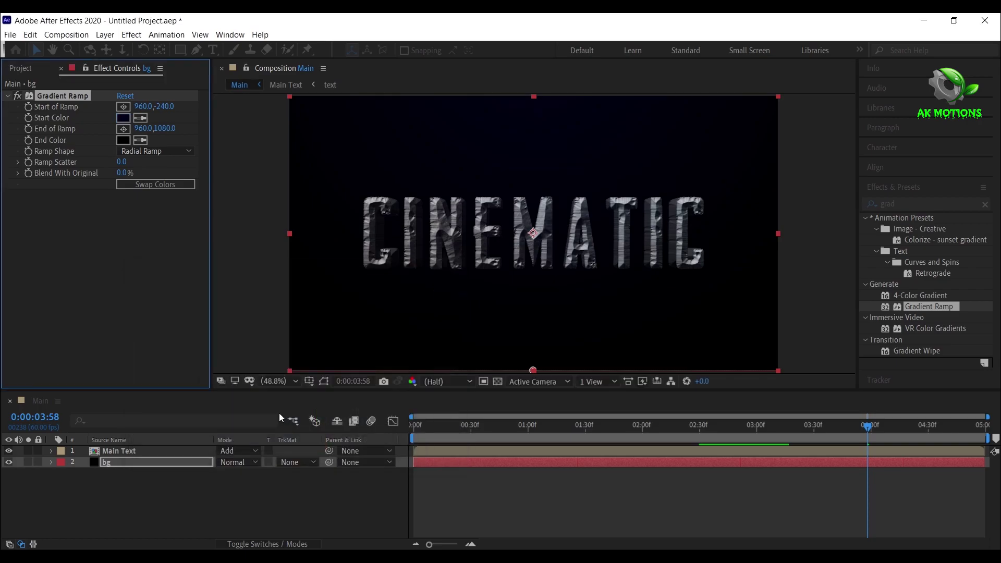
{"action": "left_click", "coordinate": [239, 495]}
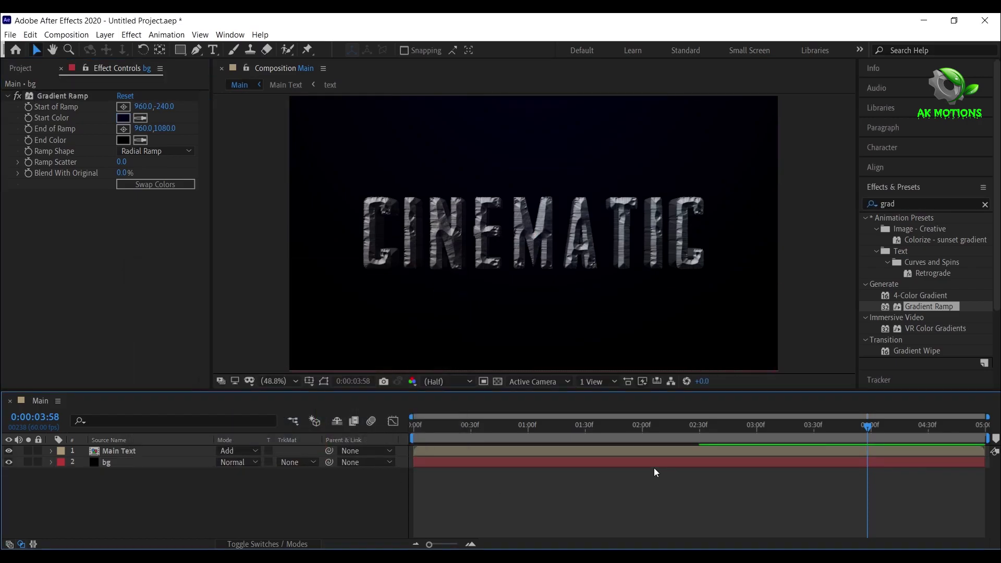
Set the Gradient Ramp's Blend With Original to 10%
{"action": "left_click", "coordinate": [124, 173]}
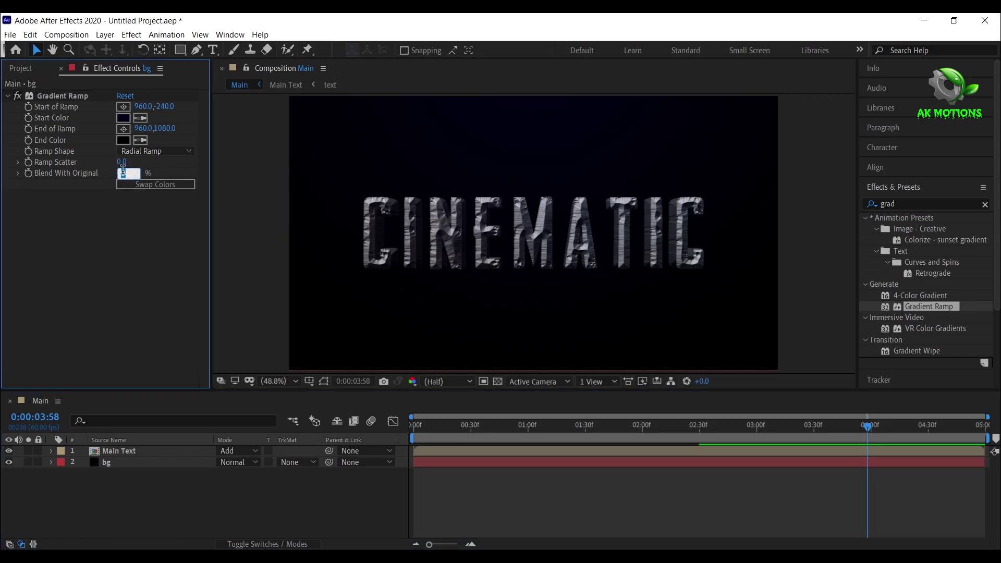
{"action": "type", "text": "10"}
{"action": "key", "text": "Return"}
{"action": "left_click", "coordinate": [267, 508]}
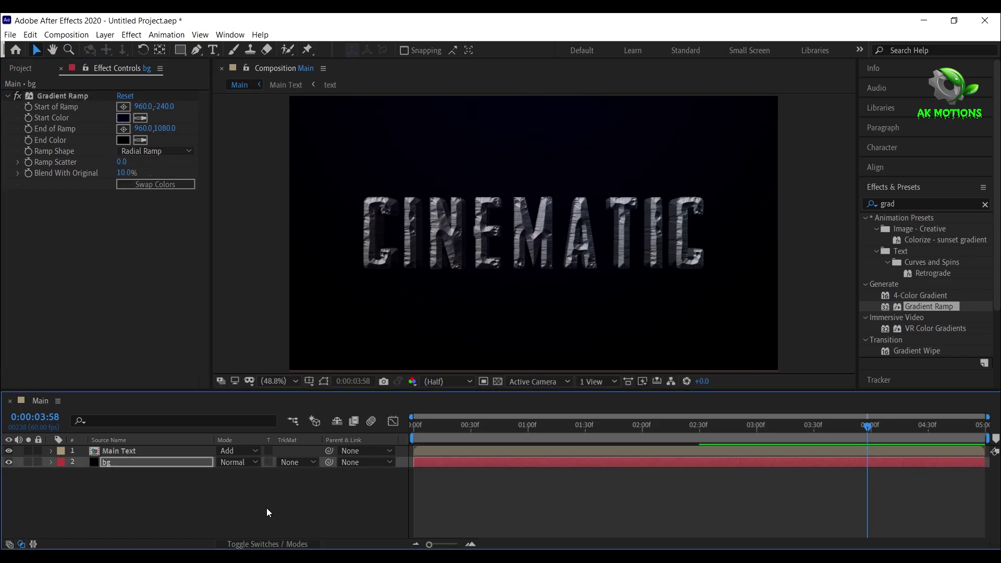
{"action": "left_click", "coordinate": [489, 465]}
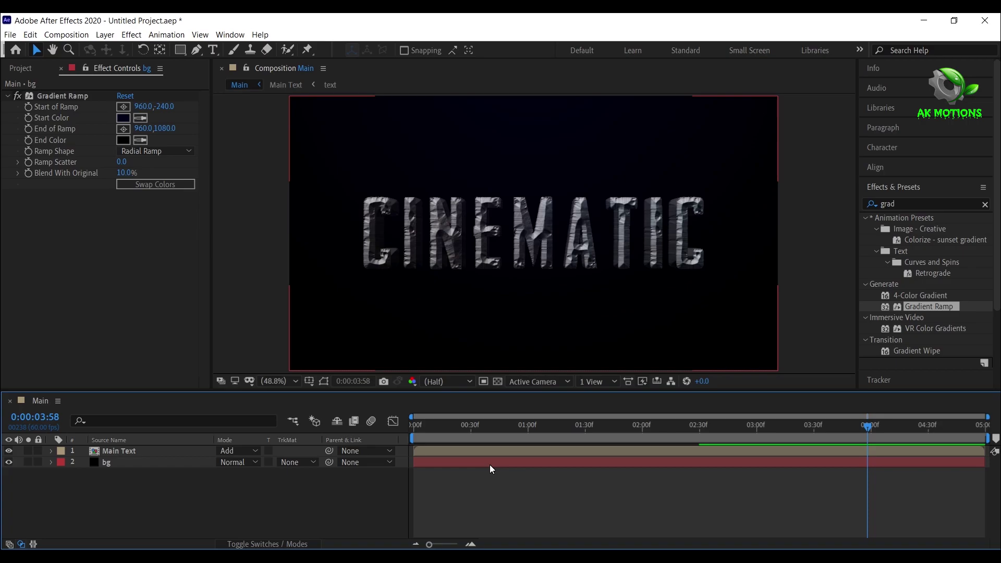
{"action": "left_click", "coordinate": [162, 477]}
{"action": "right_click", "coordinate": [134, 502]}
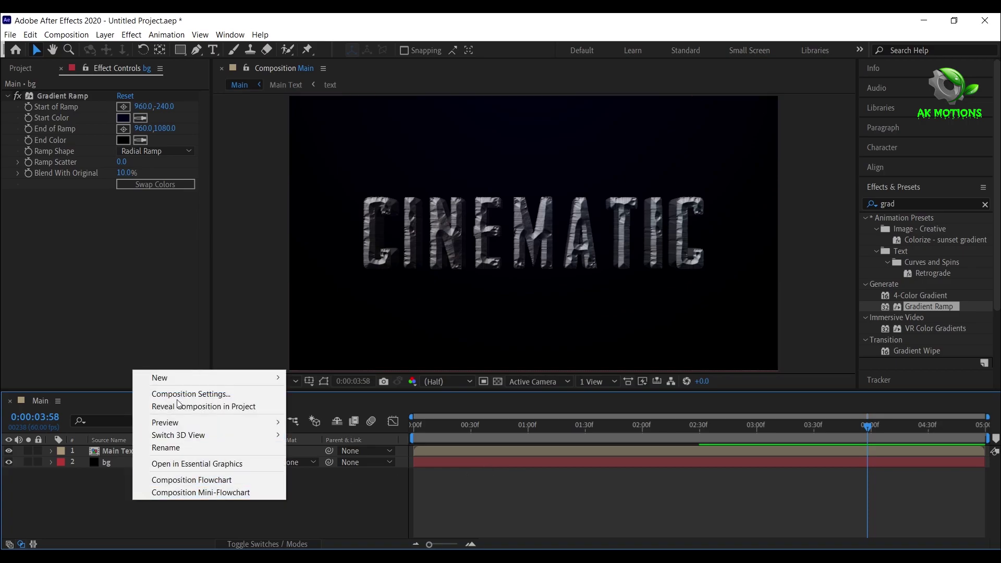
Add a null object, Null 1, and make both it and Main Text 3D layers
{"action": "mouse_move", "coordinate": [188, 377]}
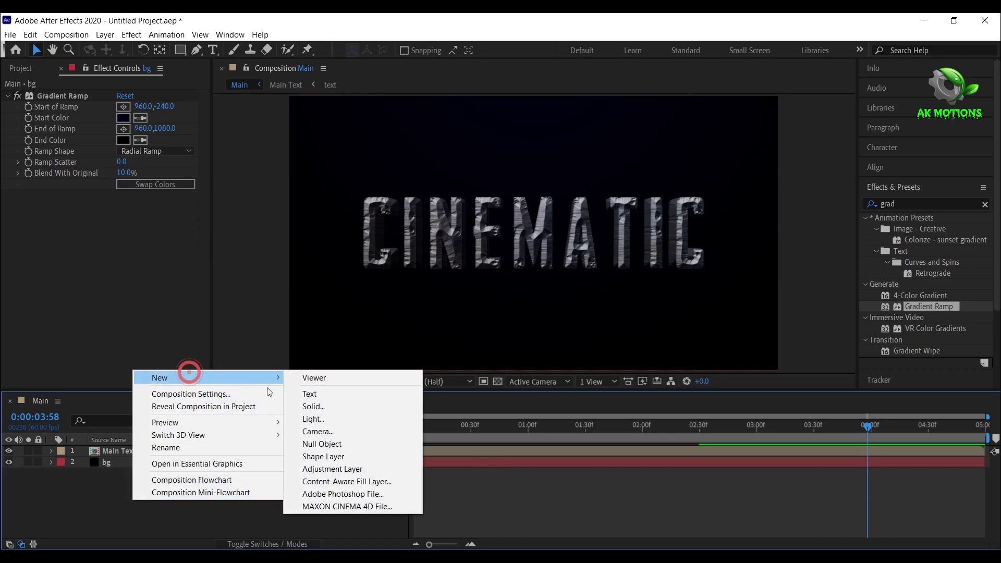
{"action": "left_click", "coordinate": [321, 444]}
{"action": "left_click", "coordinate": [259, 544]}
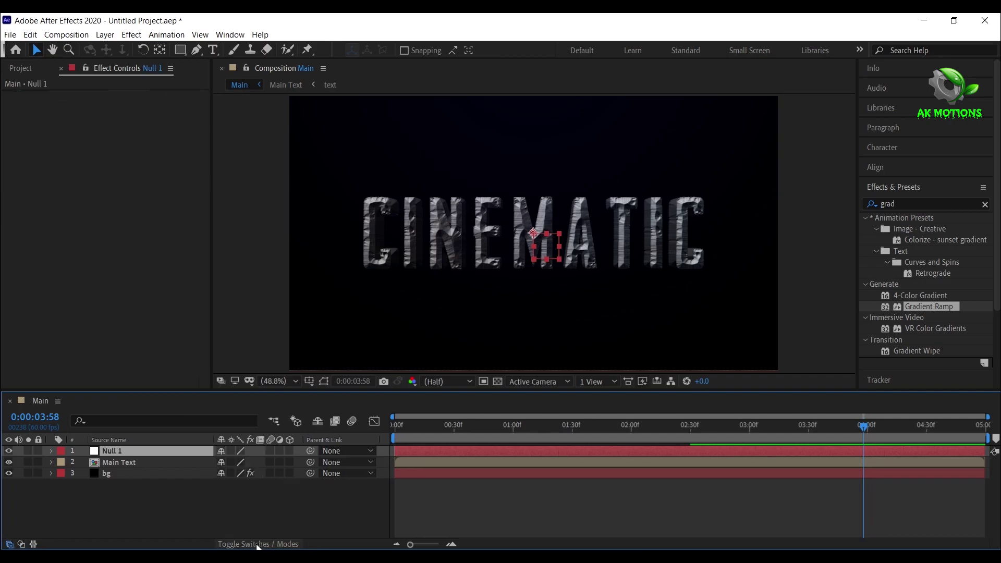
{"action": "left_click", "coordinate": [290, 450]}
{"action": "left_click", "coordinate": [291, 462]}
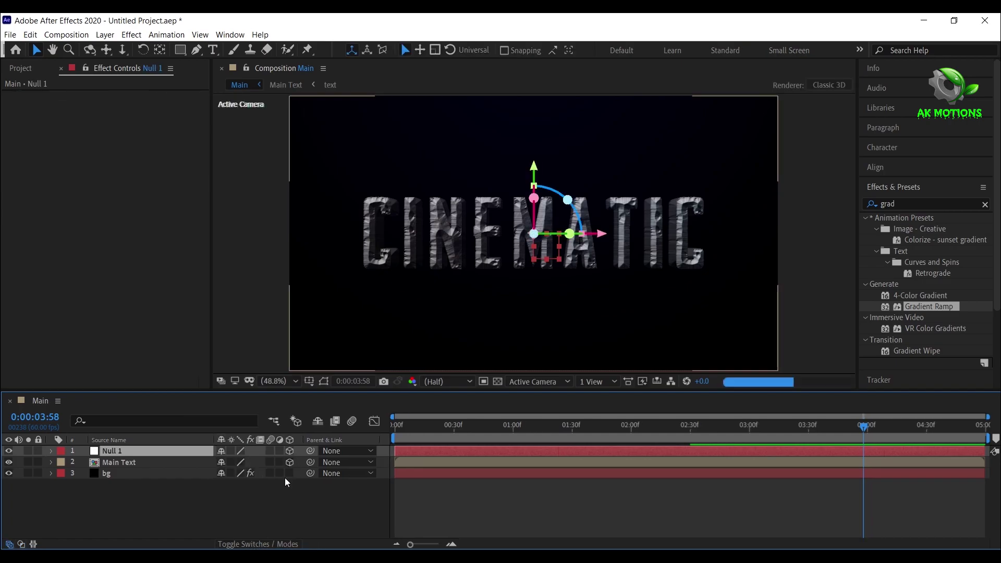
Parent Main Text to Null 1, then select Null 1 near the timeline start
{"action": "left_click", "coordinate": [280, 508]}
{"action": "left_click_drag", "start_coordinate": [311, 462], "coordinate": [193, 449]}
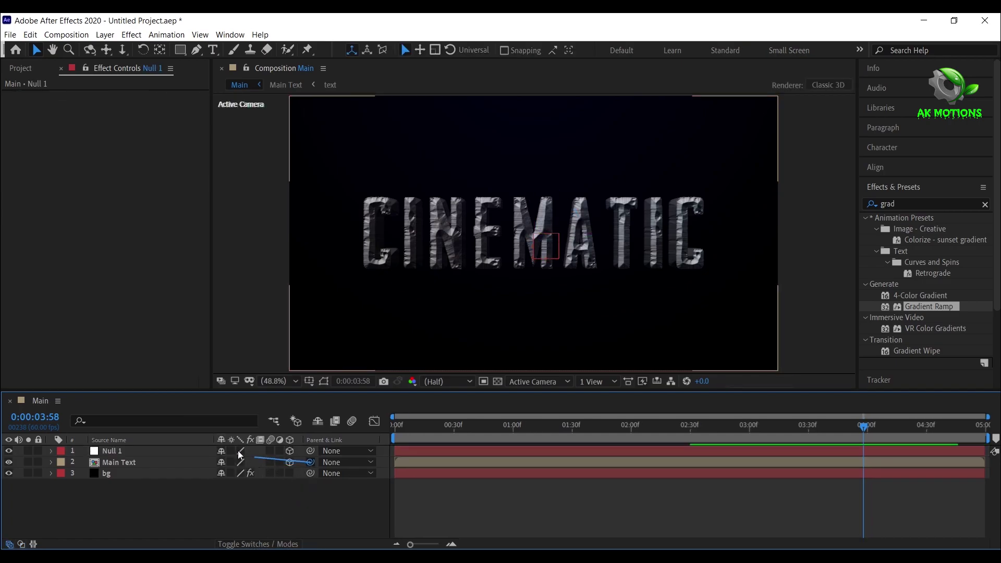
{"action": "left_click", "coordinate": [426, 430]}
{"action": "key", "text": "Home"}
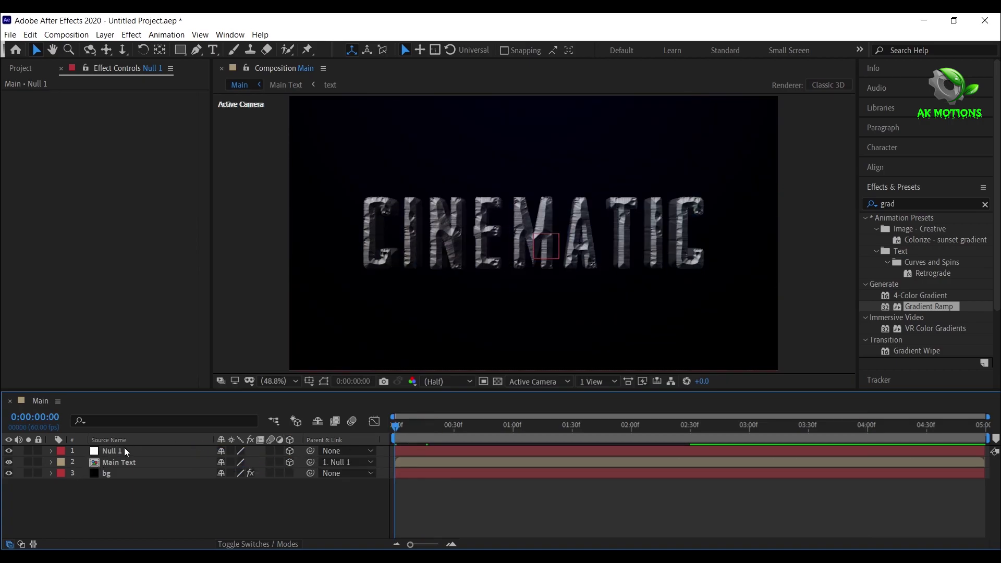
{"action": "left_click", "coordinate": [125, 450]}
{"action": "left_click", "coordinate": [455, 431]}
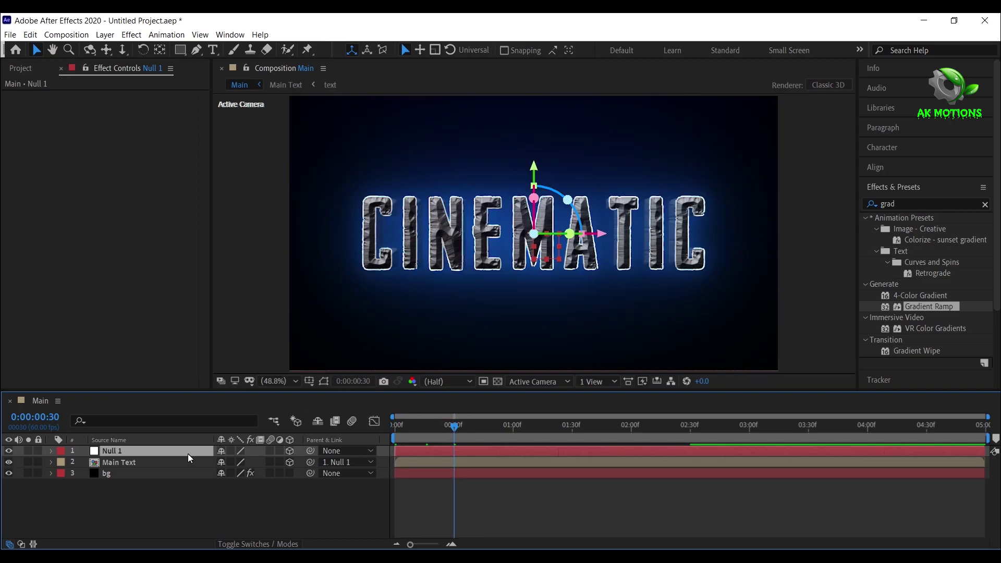
Keyframe Null 1's Position, starting at Z -2762 at 0:00 and centred by 0:30
{"action": "key", "text": "p"}
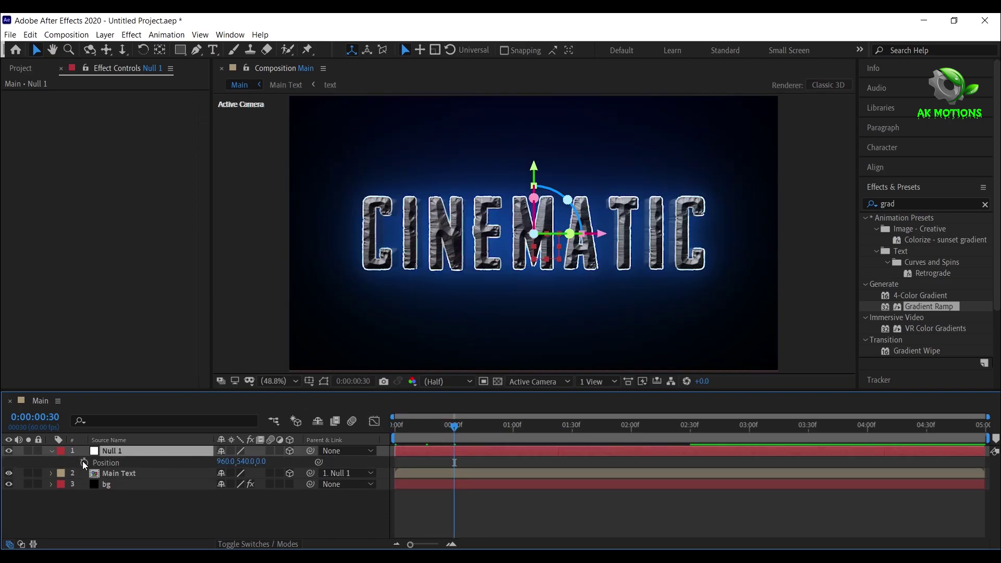
{"action": "left_click", "coordinate": [84, 463]}
{"action": "key", "text": "Home"}
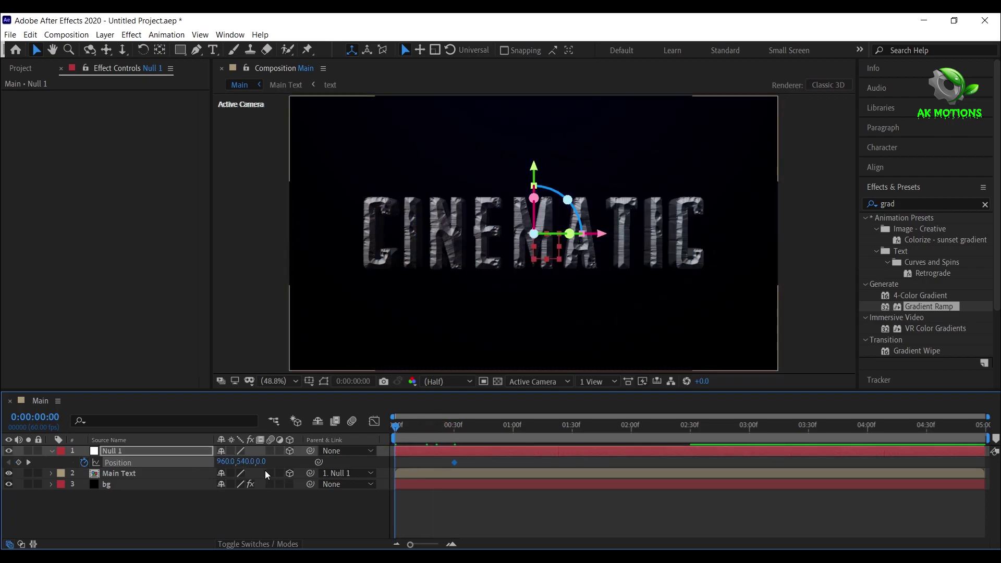
{"action": "mouse_move", "coordinate": [262, 461]}
{"action": "left_mouse_down"}
{"action": "mouse_move", "coordinate": [69, 471]}
{"action": "mouse_move", "coordinate": [275, 469]}
{"action": "mouse_move", "coordinate": [262, 474]}
{"action": "mouse_move", "coordinate": [280, 464]}
{"action": "mouse_move", "coordinate": [249, 465]}
{"action": "mouse_move", "coordinate": [270, 464]}
{"action": "left_mouse_up"}
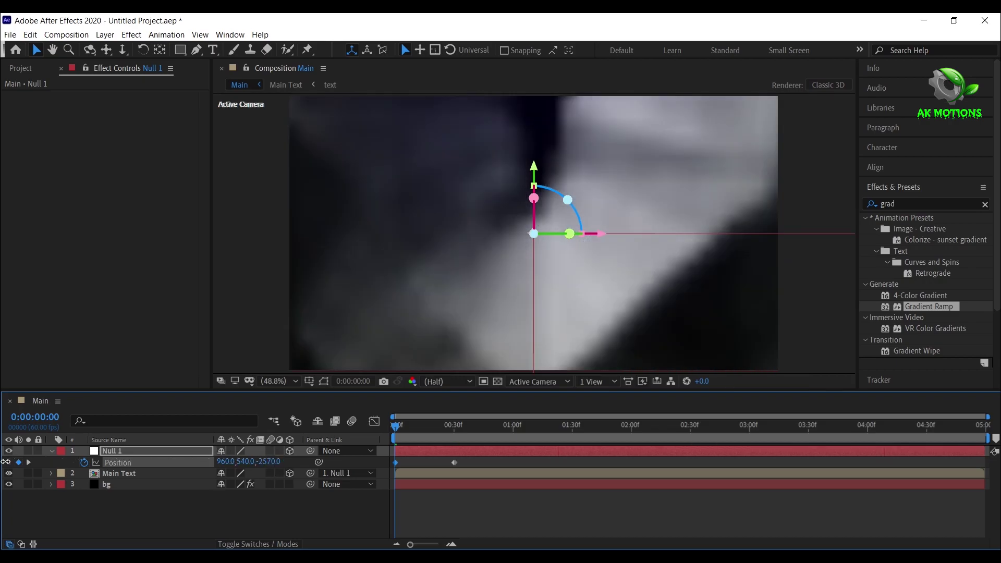
{"action": "left_click_drag", "start_coordinate": [207, 461], "coordinate": [2, 464]}
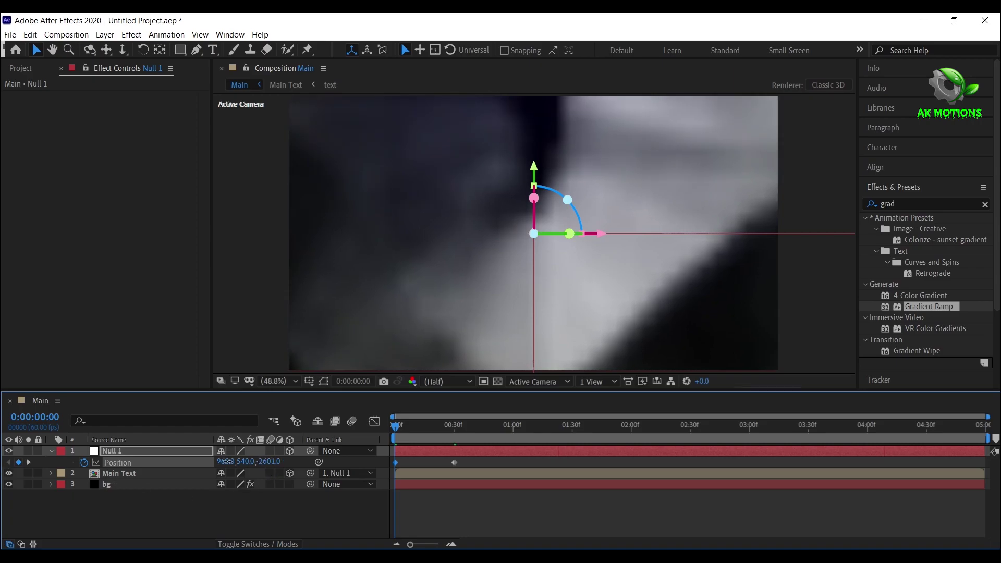
{"action": "left_click_drag", "start_coordinate": [228, 461], "coordinate": [187, 464]}
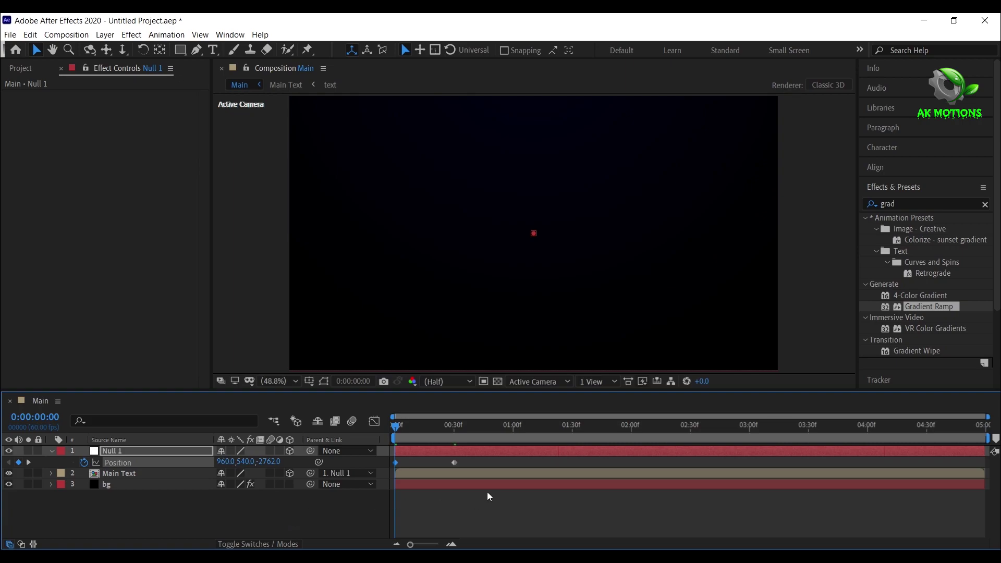
Apply Easy Ease to both Position keyframes and preview the fly-in
{"action": "left_click_drag", "start_coordinate": [478, 459], "coordinate": [352, 471]}
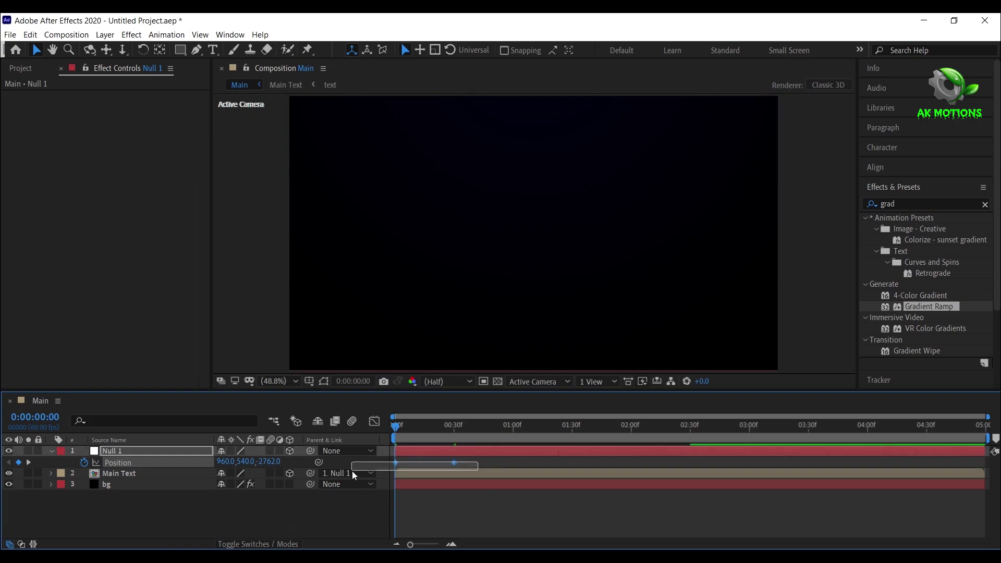
{"action": "right_click", "coordinate": [396, 463]}
{"action": "mouse_move", "coordinate": [423, 454]}
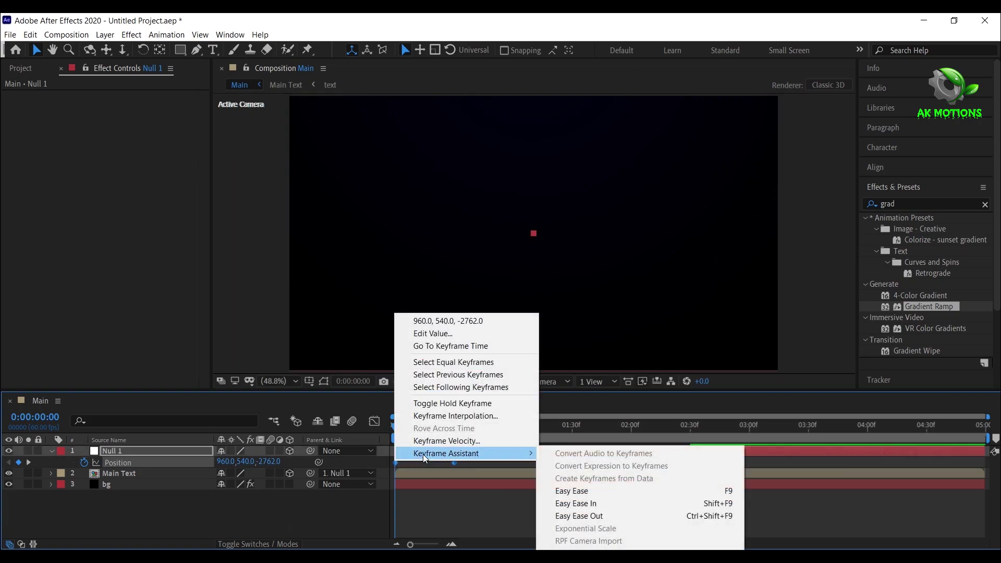
{"action": "left_click", "coordinate": [571, 492]}
{"action": "left_click", "coordinate": [266, 508]}
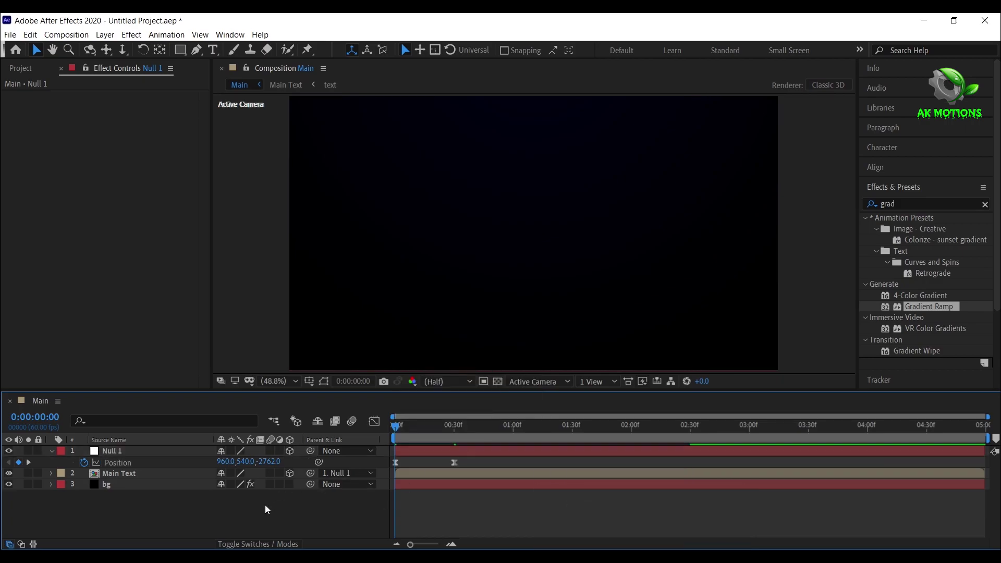
{"action": "left_click", "coordinate": [51, 451]}
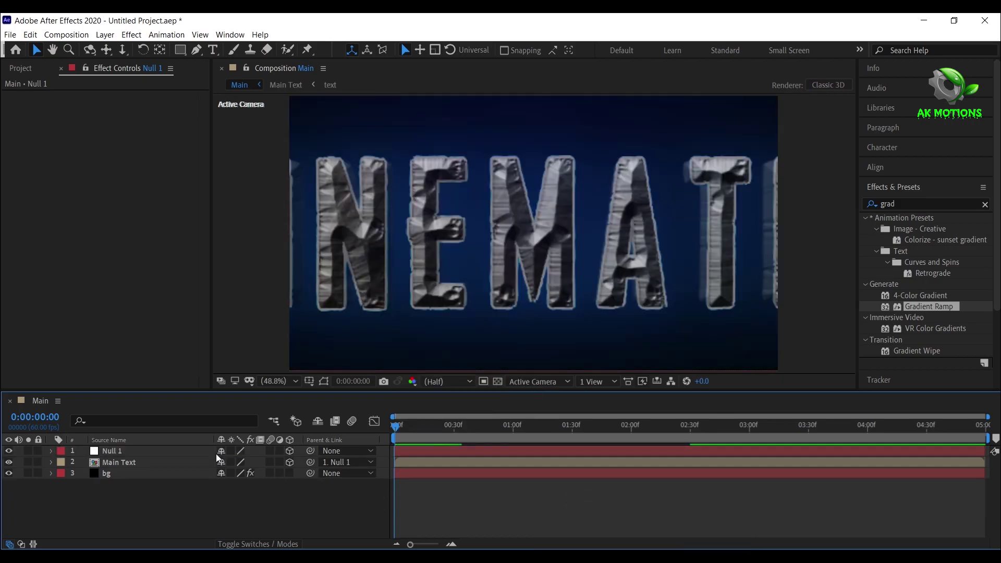
{"action": "key", "text": "space"}
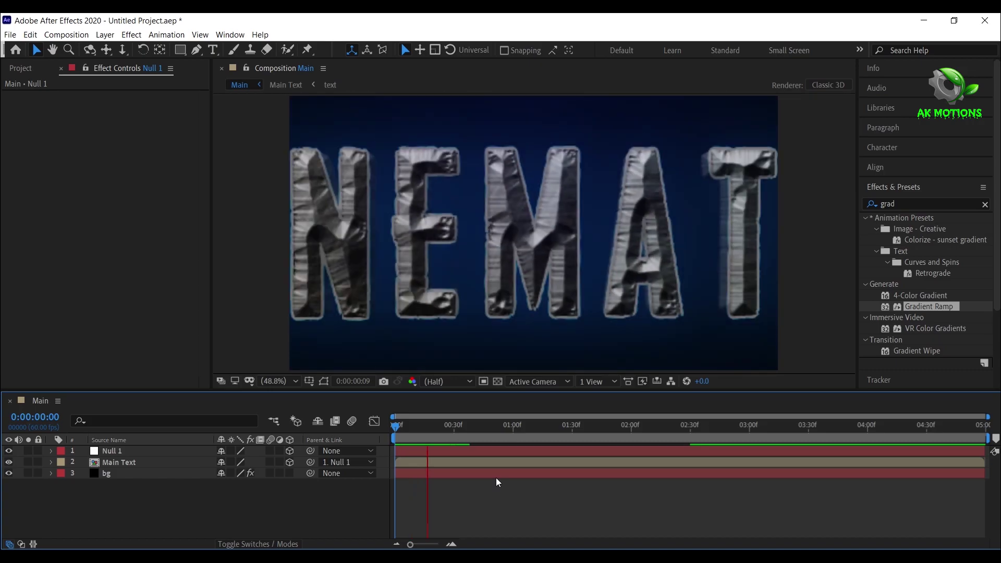
{"action": "key", "text": "space"}
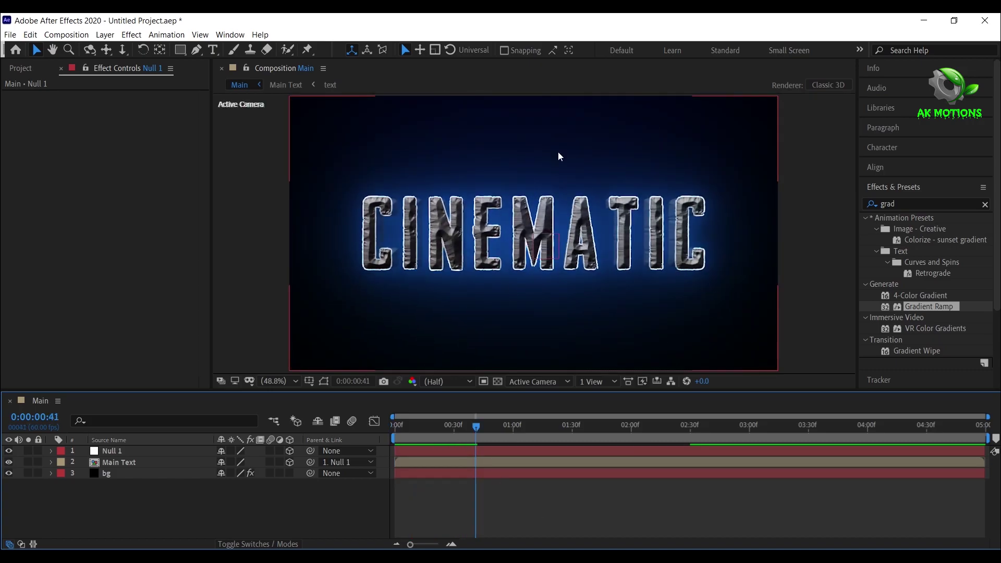
Add a 3D null, Null 2, and make it the parent of Null 1
{"action": "right_click", "coordinate": [203, 511]}
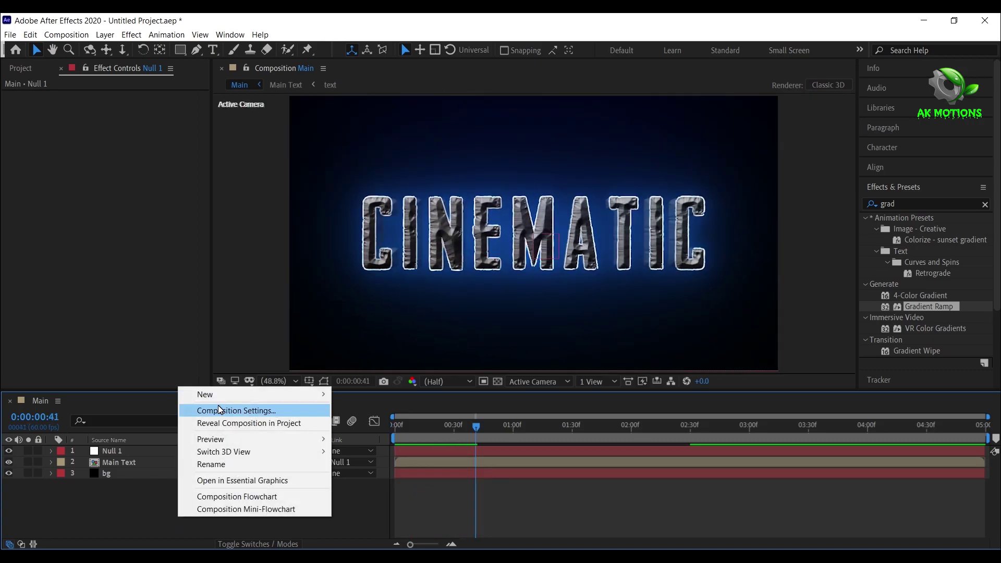
{"action": "mouse_move", "coordinate": [224, 394]}
{"action": "left_click", "coordinate": [392, 461]}
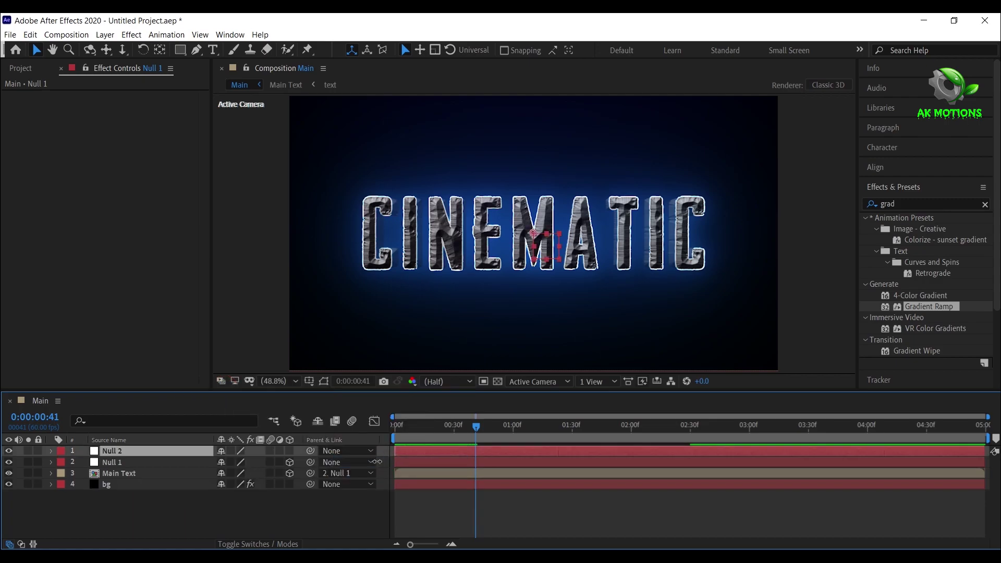
{"action": "left_click", "coordinate": [290, 451]}
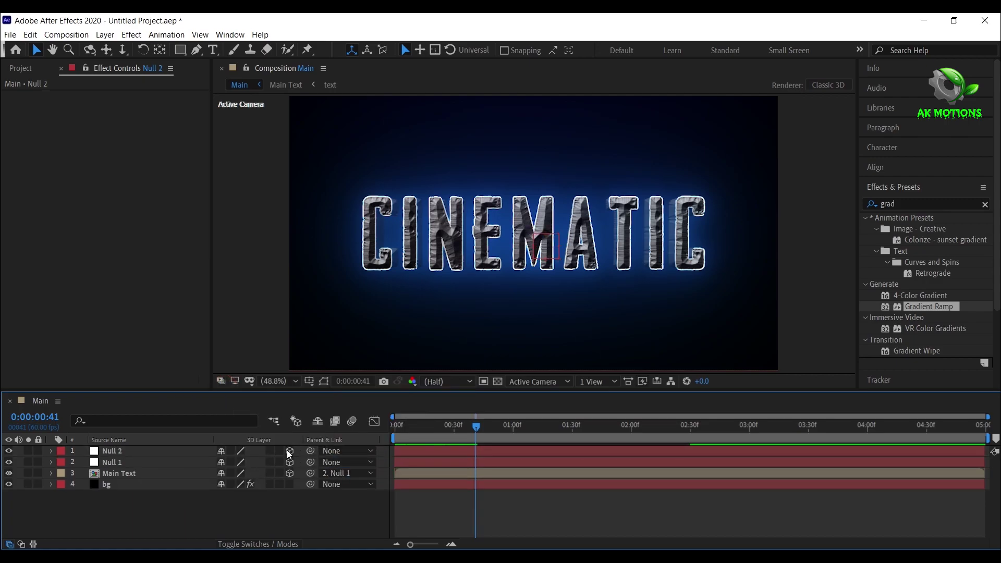
{"action": "left_click_drag", "start_coordinate": [310, 462], "coordinate": [159, 448]}
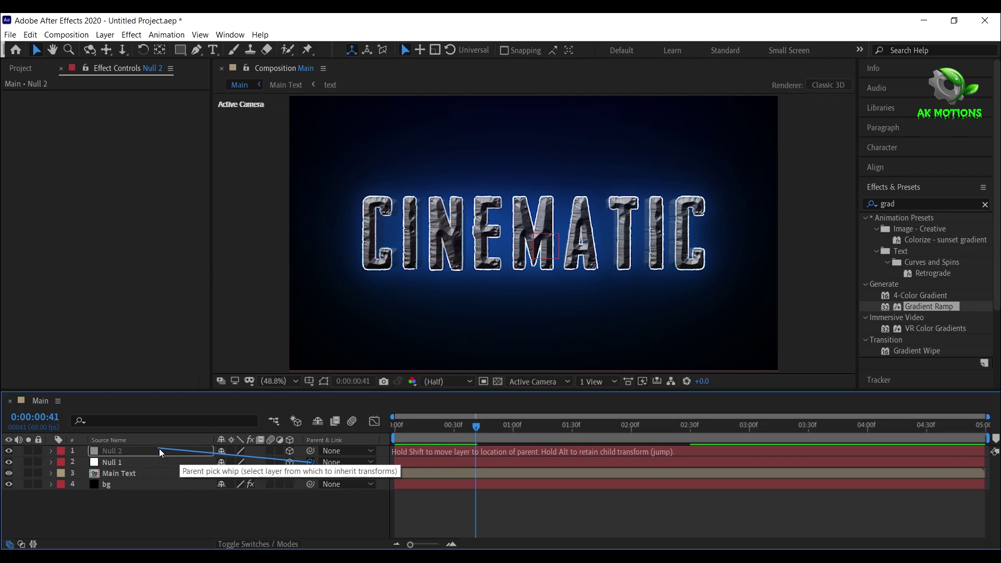
Keyframe Null 2's Position at 0:00 and push Z to 651 at 4:59
{"action": "left_click_drag", "start_coordinate": [420, 433], "coordinate": [394, 433]}
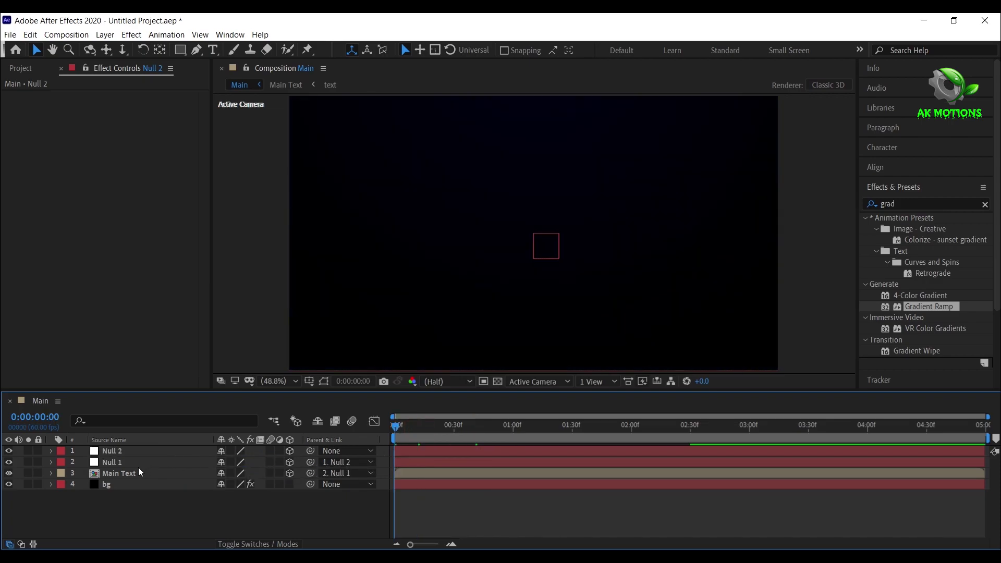
{"action": "left_click", "coordinate": [130, 451]}
{"action": "key", "text": "p"}
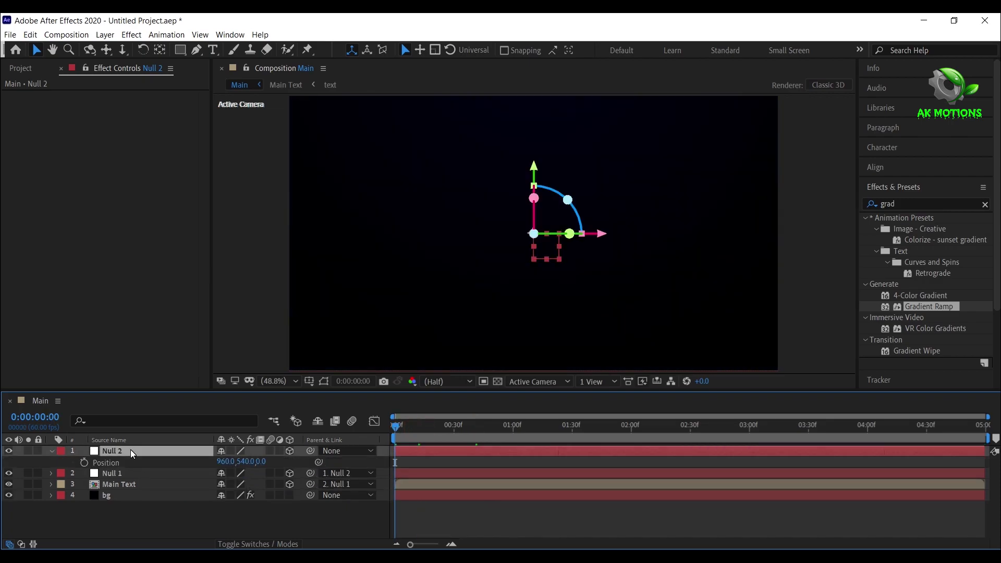
{"action": "left_click", "coordinate": [84, 463]}
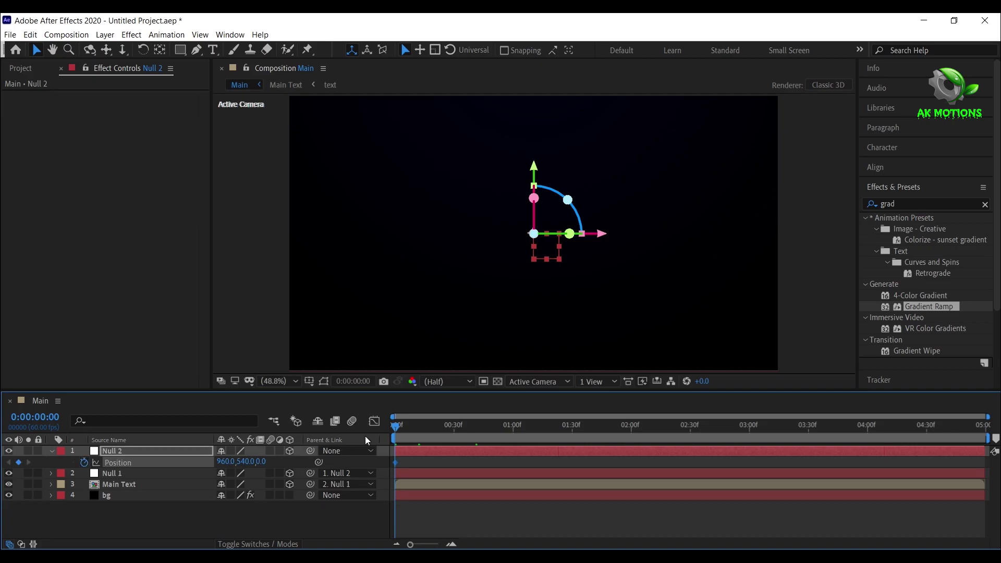
{"action": "left_click_drag", "start_coordinate": [500, 434], "coordinate": [986, 433]}
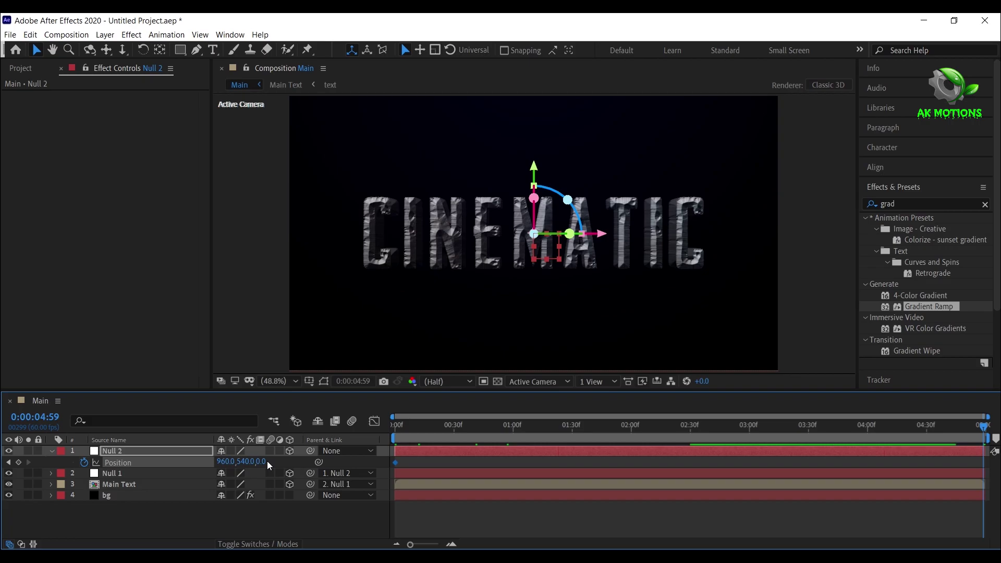
{"action": "mouse_move", "coordinate": [265, 461]}
{"action": "left_mouse_down"}
{"action": "mouse_move", "coordinate": [601, 455]}
{"action": "mouse_move", "coordinate": [649, 468]}
{"action": "left_mouse_up"}
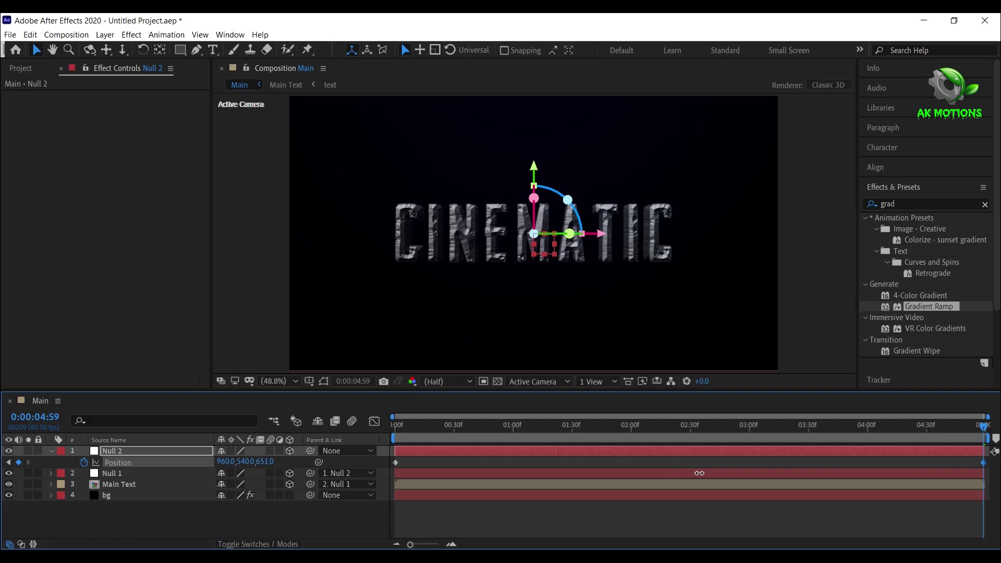
Apply Easy Ease to both of Null 2's Position keyframes
{"action": "mouse_move", "coordinate": [387, 459]}
{"action": "left_mouse_down"}
{"action": "mouse_move", "coordinate": [981, 489]}
{"action": "mouse_move", "coordinate": [947, 516]}
{"action": "left_mouse_up"}
{"action": "right_click", "coordinate": [396, 463]}
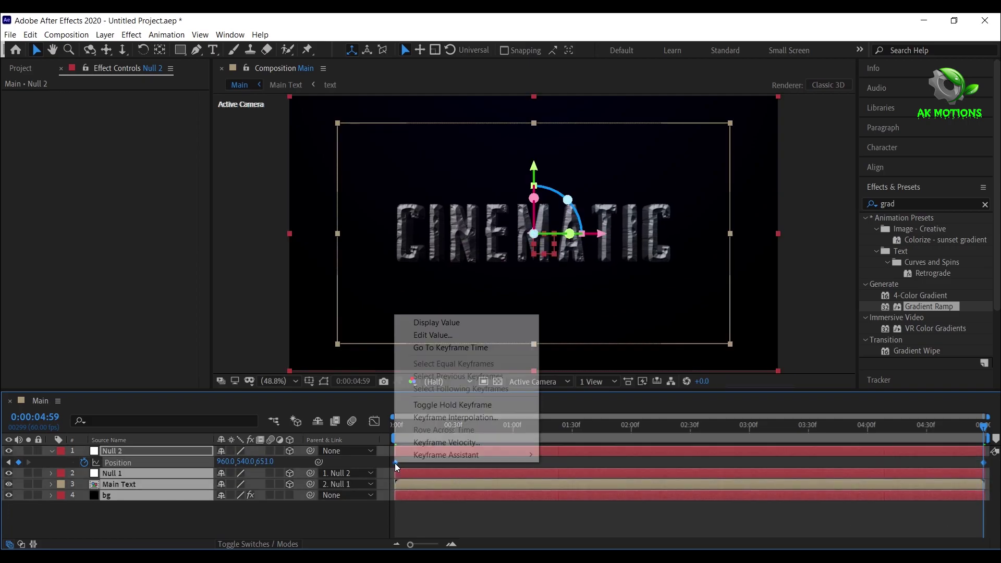
{"action": "left_click", "coordinate": [543, 493]}
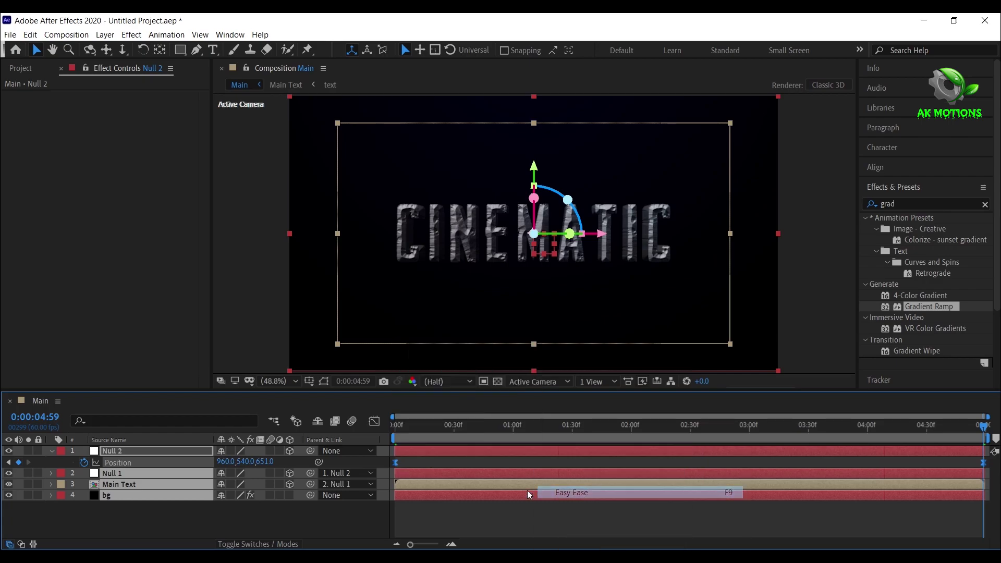
{"action": "left_click", "coordinate": [274, 519]}
{"action": "left_click", "coordinate": [52, 451]}
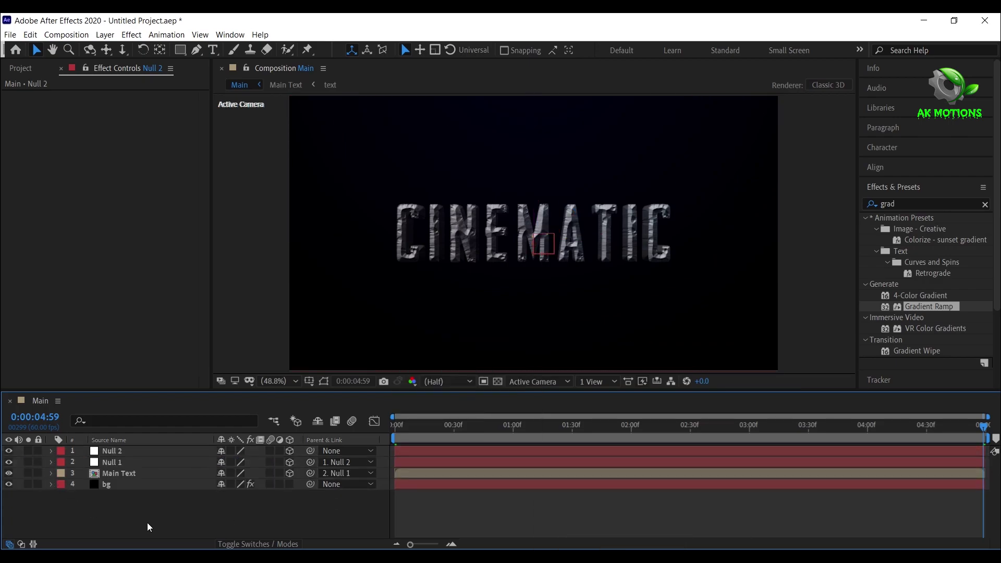
Drag footagecrate-emberhitclosenight.mov from the Project panel into the Main timeline
{"action": "left_click", "coordinate": [25, 69]}
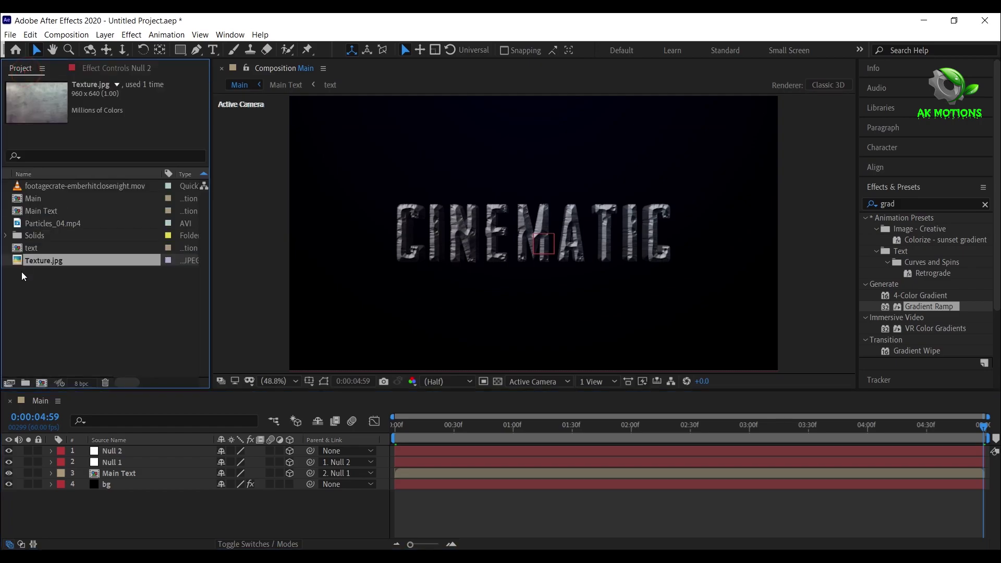
{"action": "left_click", "coordinate": [64, 182]}
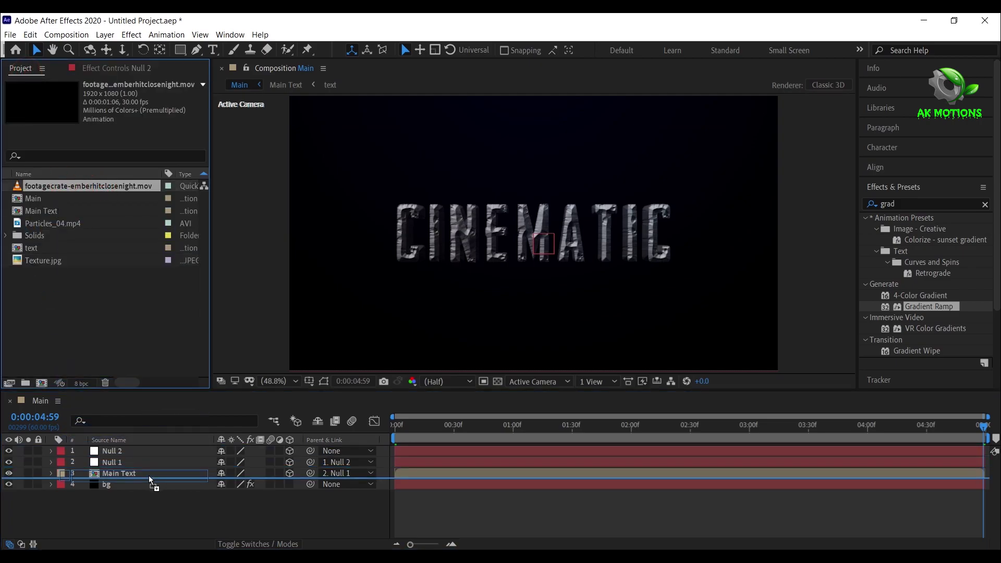
{"action": "left_click_drag", "start_coordinate": [120, 248], "coordinate": [149, 475]}
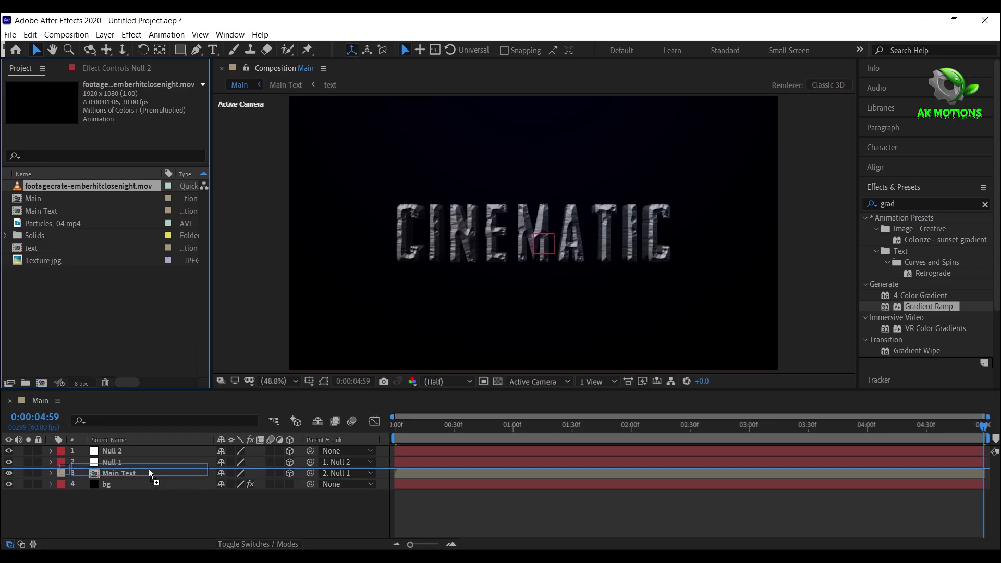
Shift the ember layer to begin near 0:30 and play back to check its timing
{"action": "left_click", "coordinate": [438, 428]}
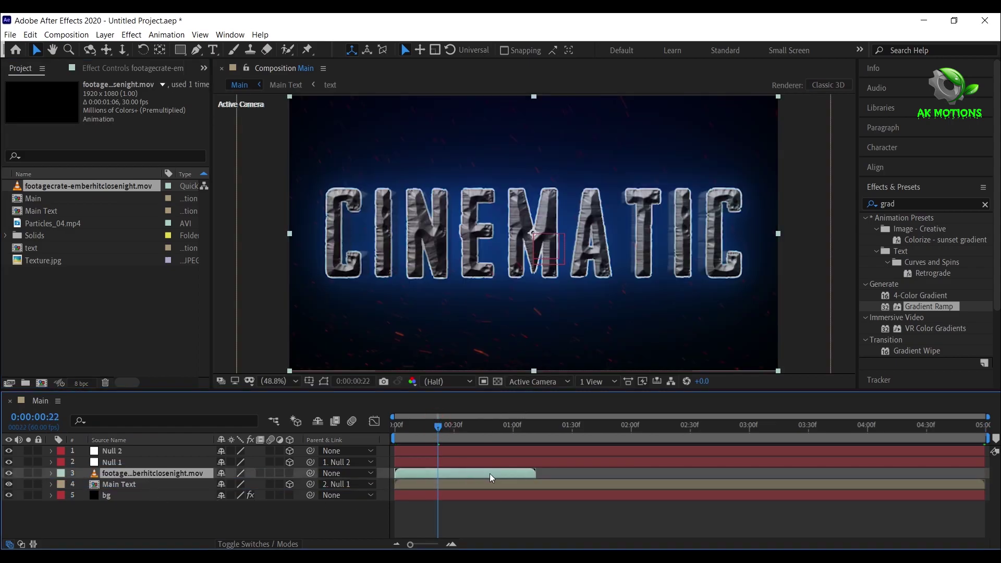
{"action": "left_click_drag", "start_coordinate": [489, 473], "coordinate": [587, 474]}
{"action": "left_click", "coordinate": [516, 427]}
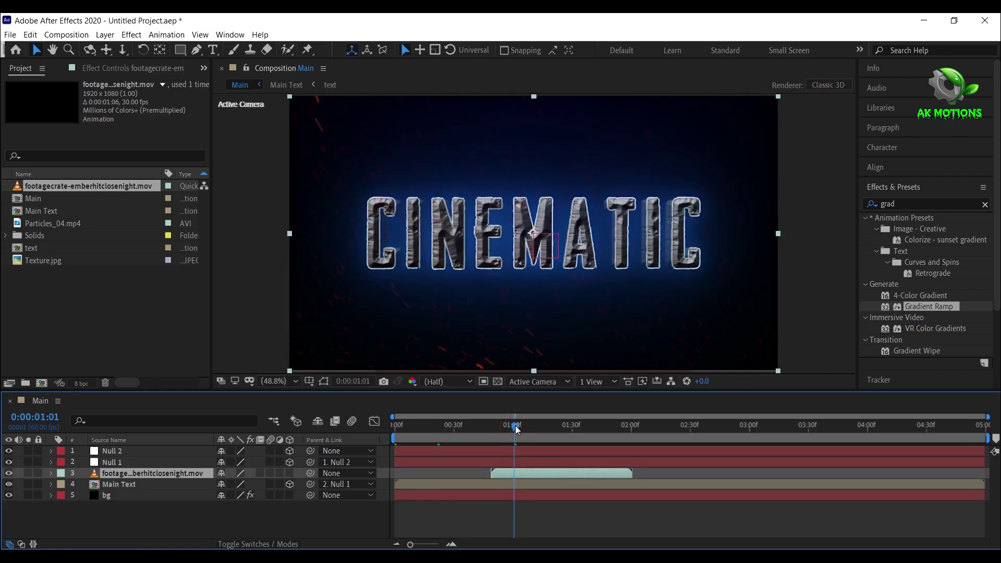
{"action": "left_click_drag", "start_coordinate": [524, 426], "coordinate": [527, 426]}
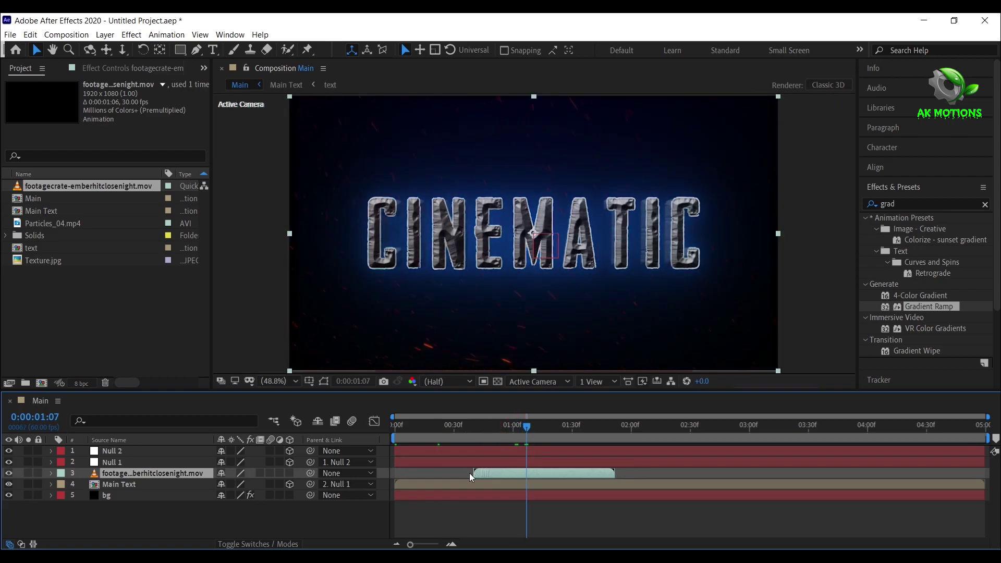
{"action": "left_click_drag", "start_coordinate": [469, 474], "coordinate": [462, 474]}
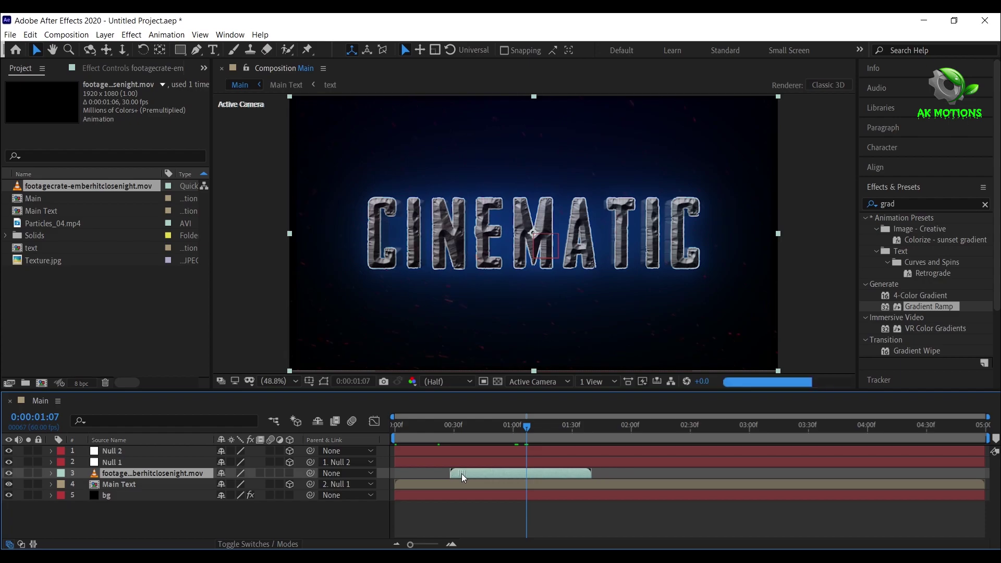
{"action": "left_click", "coordinate": [453, 428]}
{"action": "key", "text": "space"}
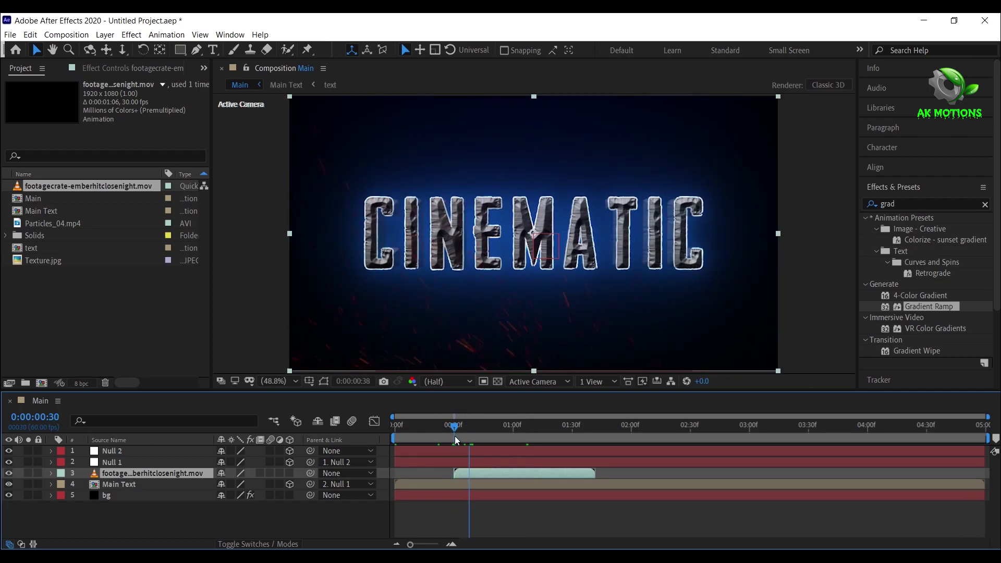
{"action": "key", "text": "space"}
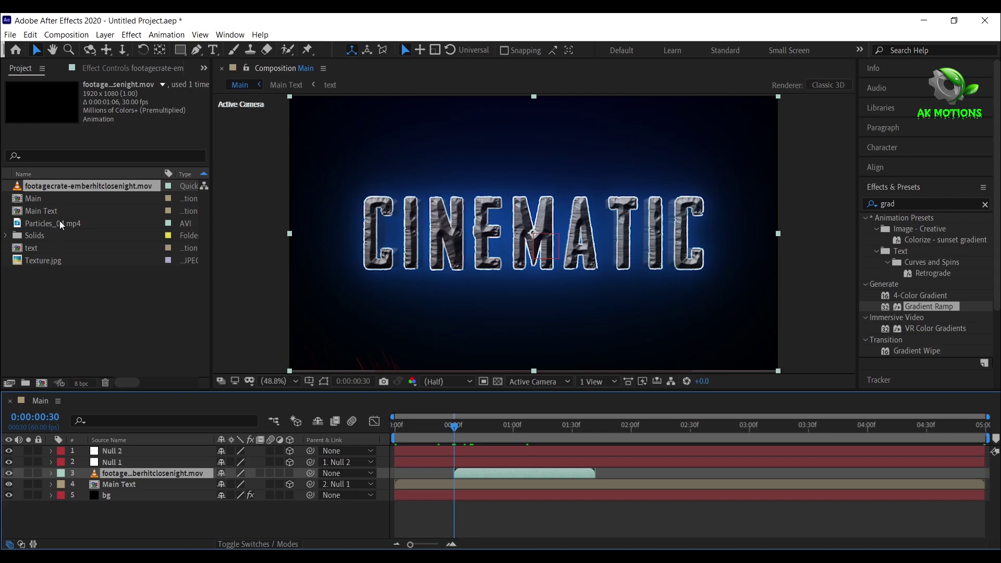
Place Particles_04.mp4 between Main Text and bg and fit it to the composition
{"action": "left_click_drag", "start_coordinate": [61, 224], "coordinate": [128, 490]}
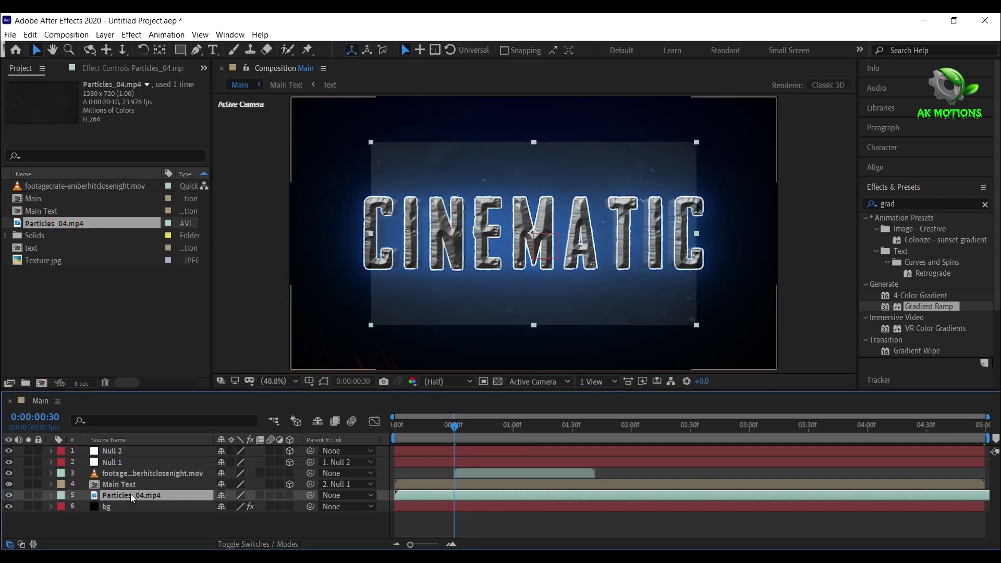
{"action": "right_click", "coordinate": [142, 494]}
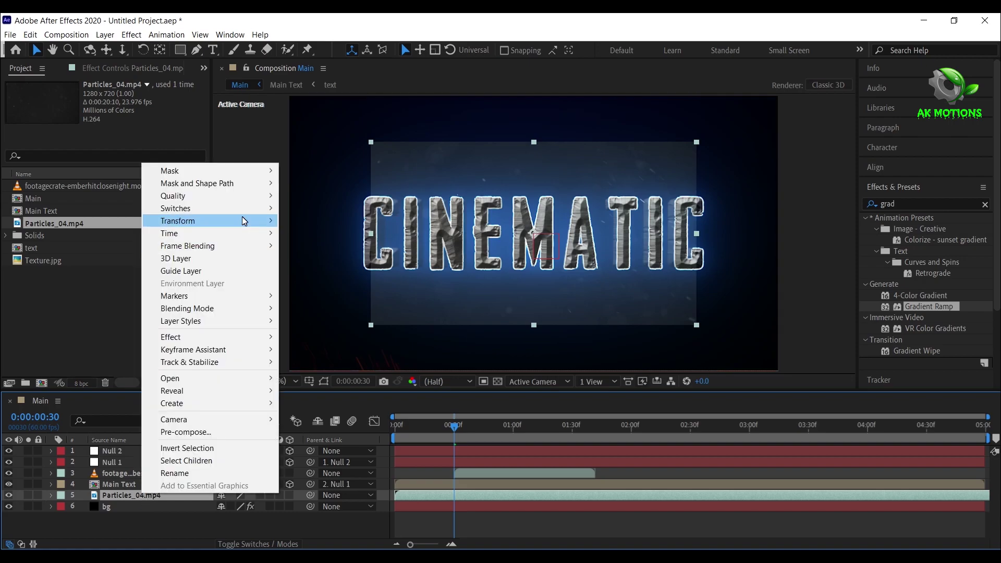
{"action": "mouse_move", "coordinate": [242, 220]}
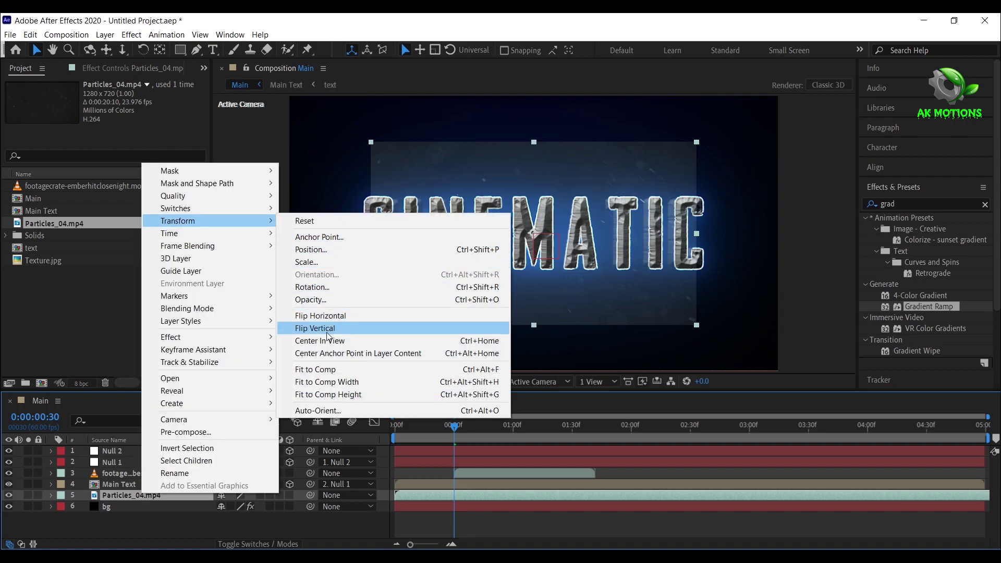
{"action": "left_click", "coordinate": [318, 370]}
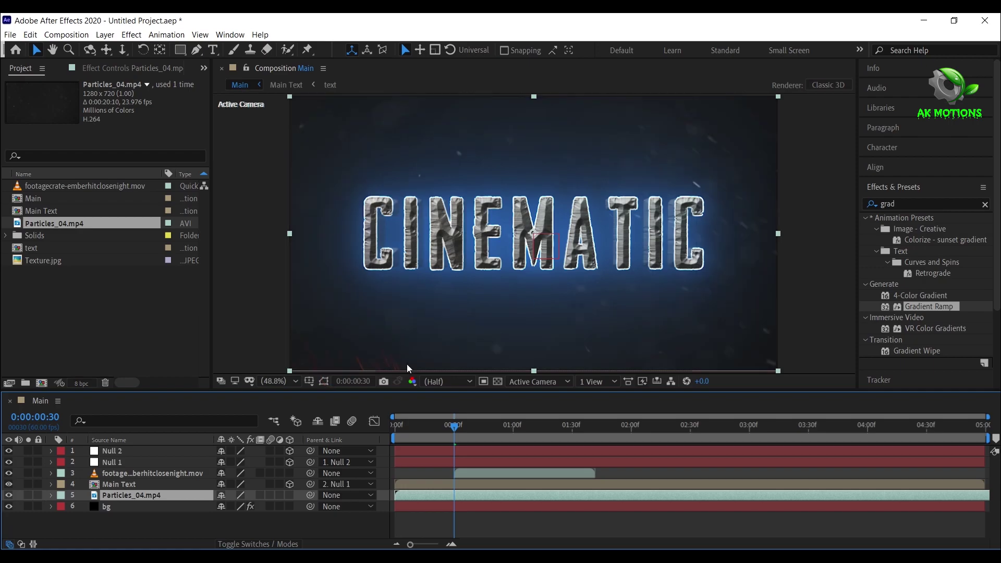
Set the particles layer's blend mode to Screen, then search effects for 'curv'
{"action": "left_click", "coordinate": [239, 543]}
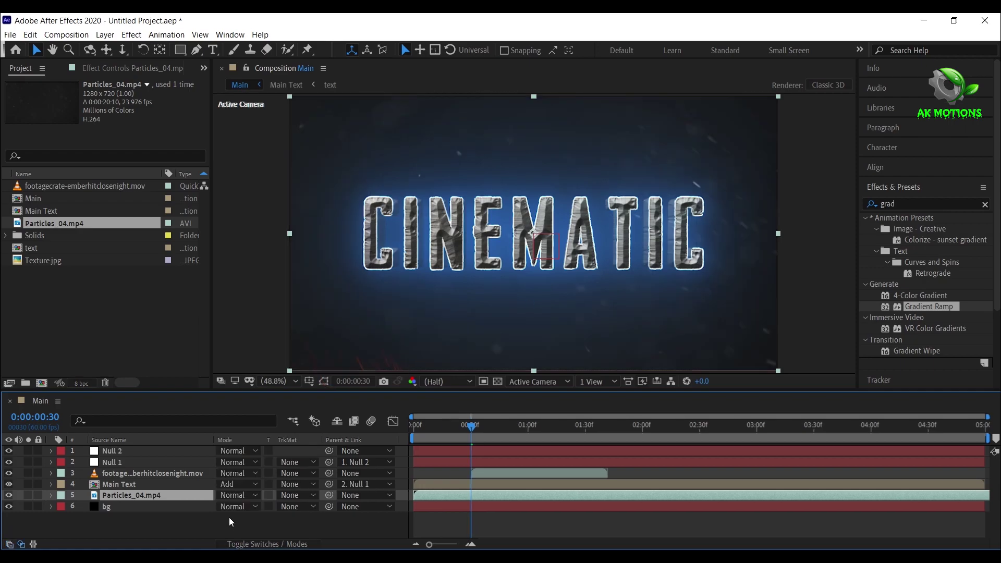
{"action": "left_click", "coordinate": [232, 498]}
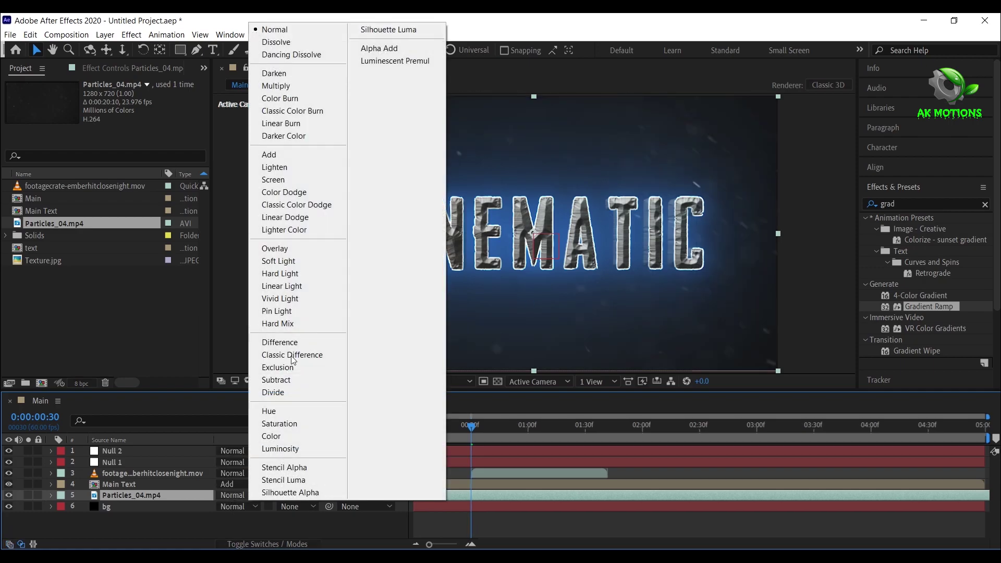
{"action": "left_click", "coordinate": [289, 180]}
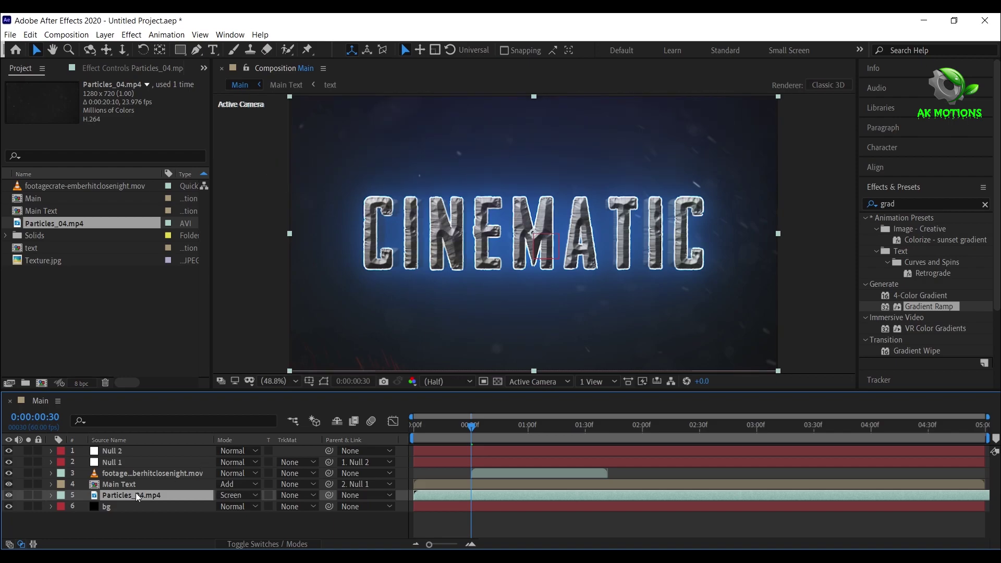
{"action": "left_click", "coordinate": [897, 204]}
{"action": "type", "text": "cu"}
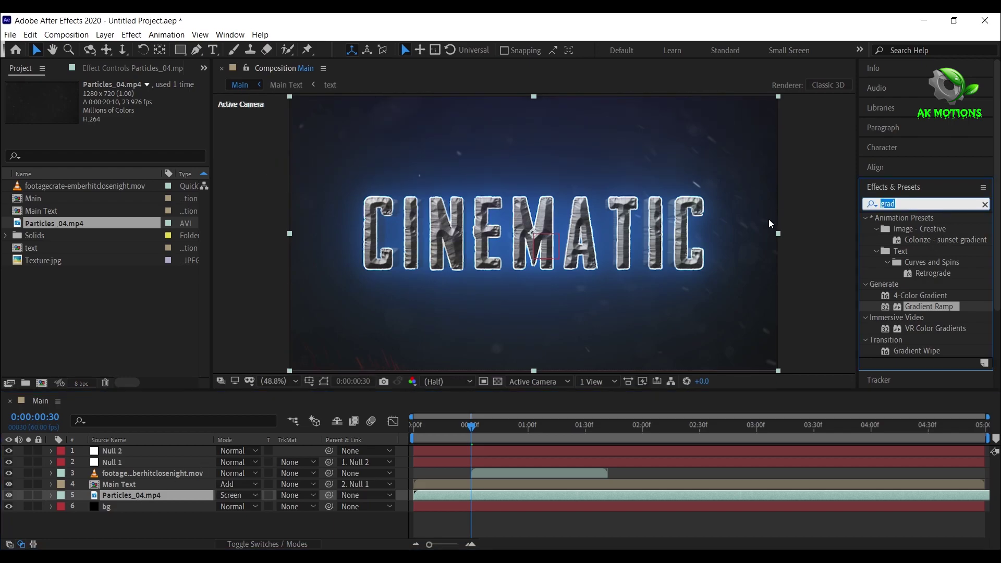
{"action": "type", "text": "rv"}
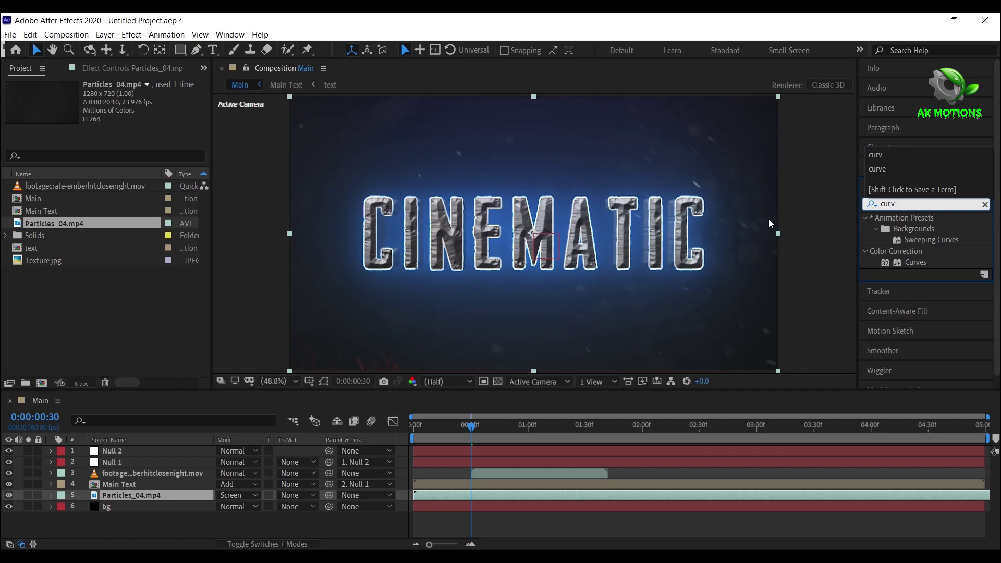
Apply Curves to Particles_04.mp4, pull the curve midpoint down, and preview the darker particles
{"action": "double_click", "coordinate": [917, 262]}
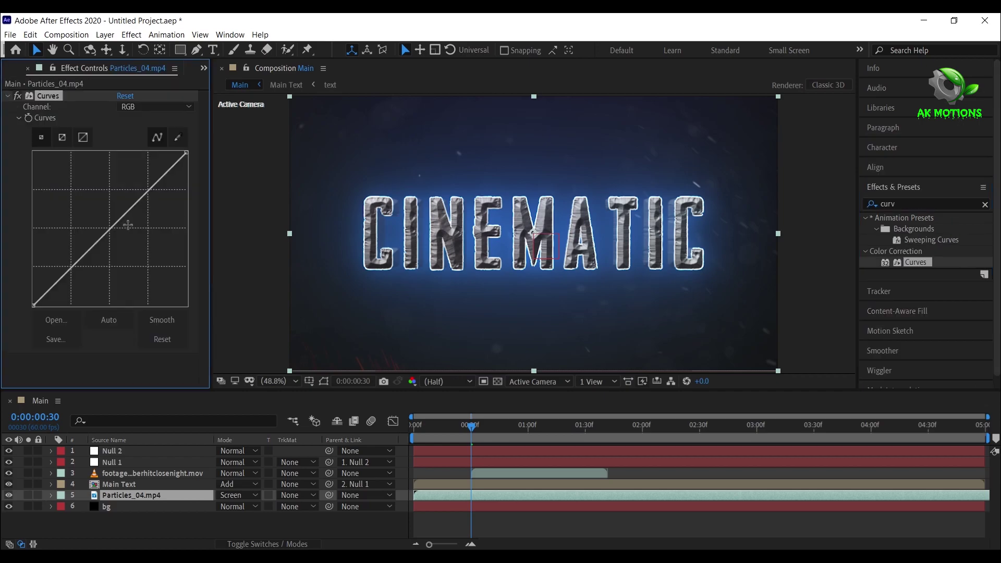
{"action": "left_click_drag", "start_coordinate": [117, 263], "coordinate": [113, 271]}
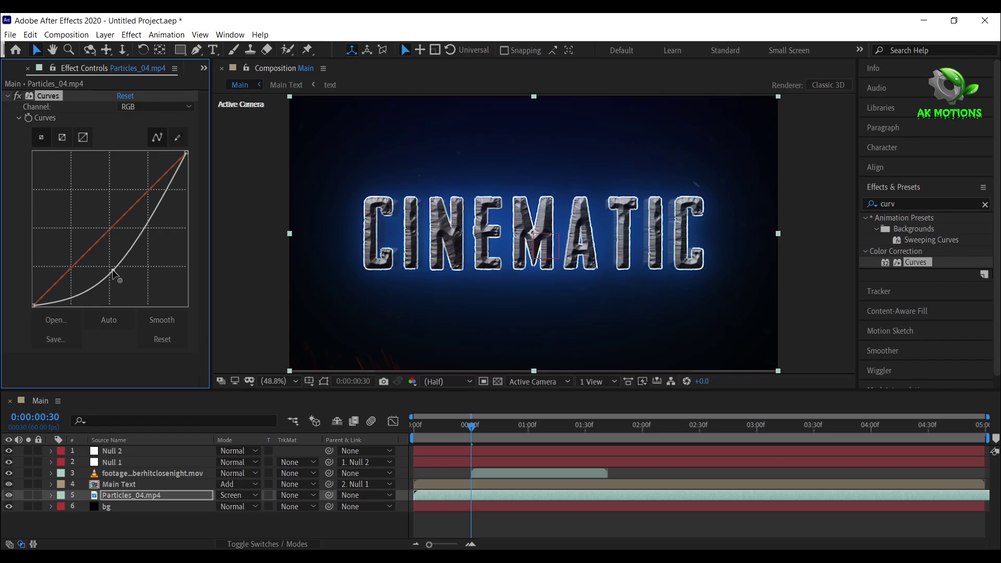
{"action": "left_click", "coordinate": [8, 96]}
{"action": "left_click", "coordinate": [245, 530]}
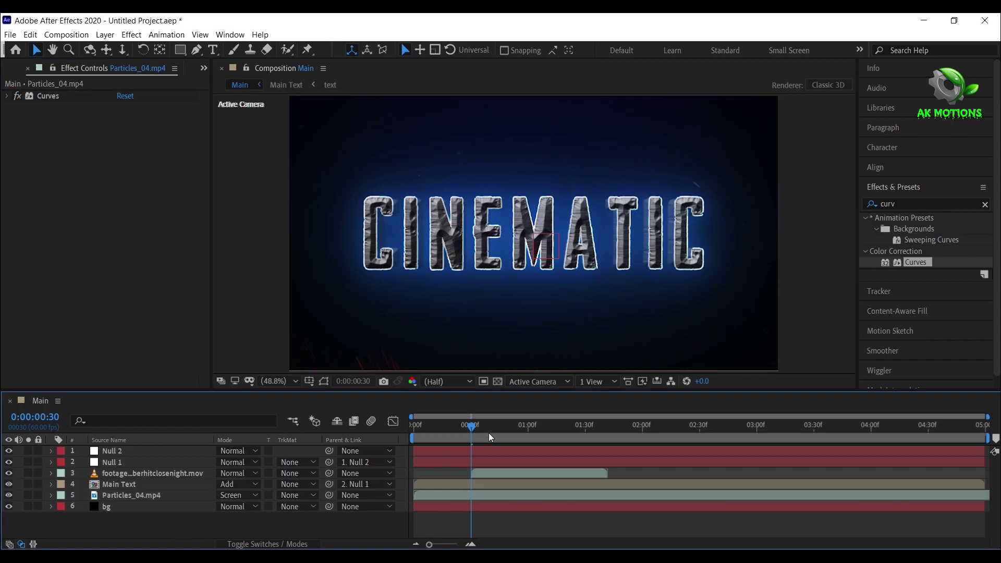
{"action": "key", "text": "F4"}
{"action": "left_click", "coordinate": [460, 430]}
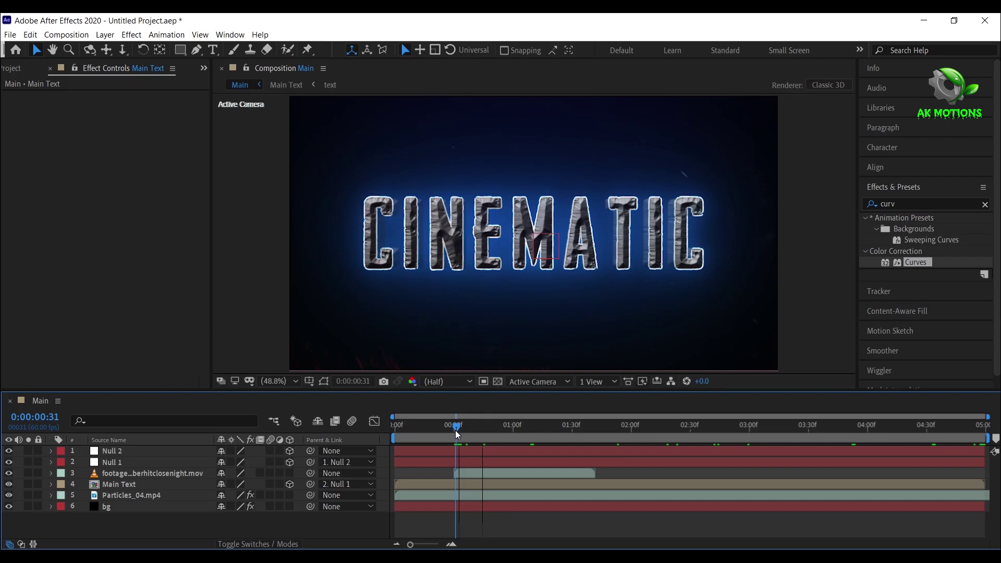
{"action": "key", "text": "space"}
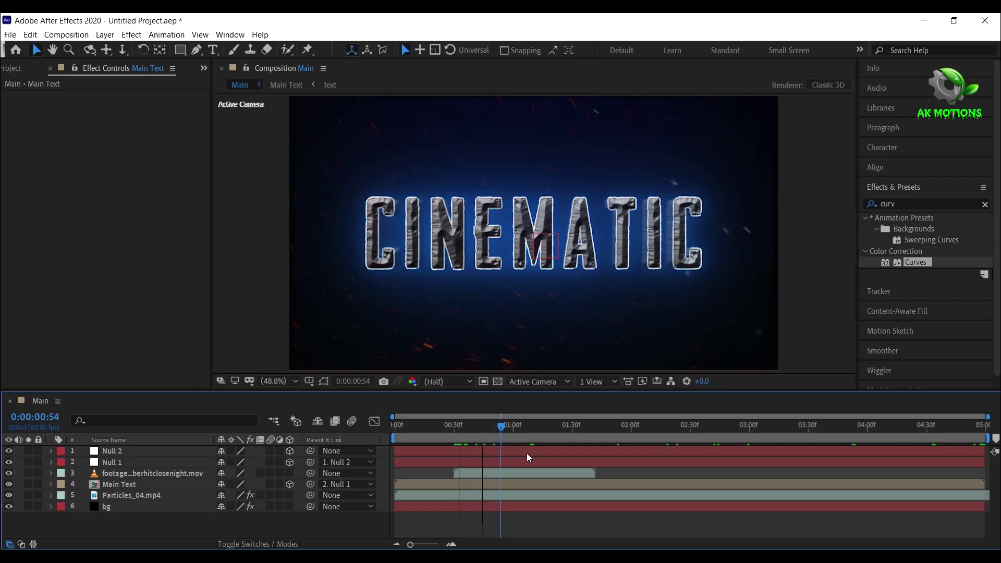
Inside Main Text, select the Auto-traced text layer and reveal its Opacity keyframes
{"action": "double_click", "coordinate": [123, 485]}
{"action": "left_click", "coordinate": [120, 452]}
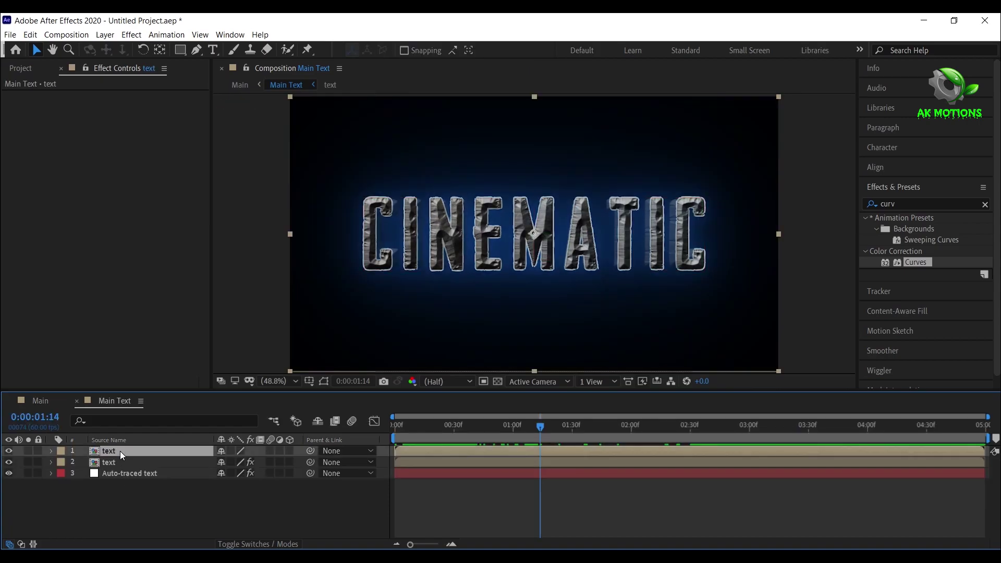
{"action": "double_click", "coordinate": [120, 451]}
{"action": "left_click", "coordinate": [124, 402]}
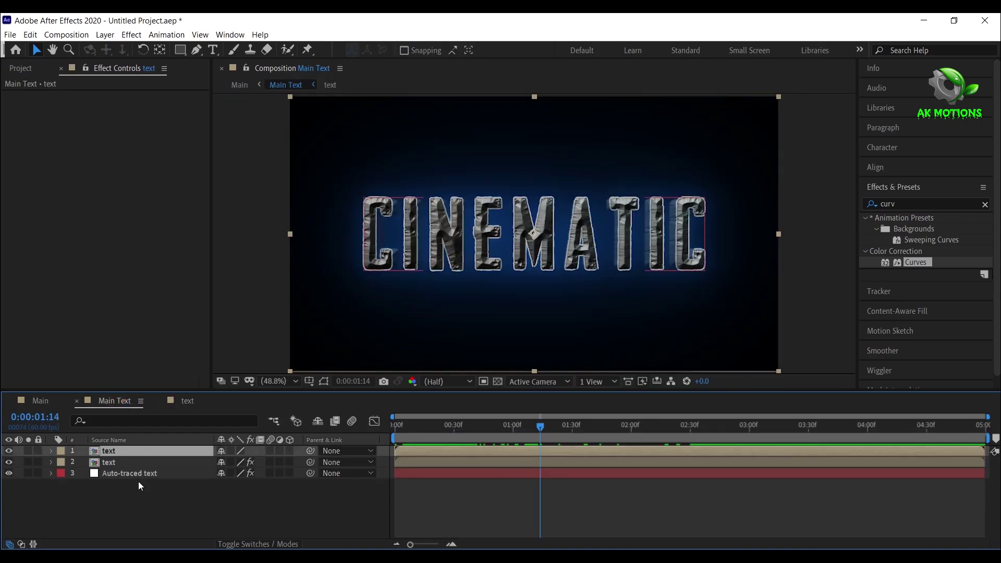
{"action": "left_click", "coordinate": [145, 474]}
{"action": "key", "text": "u"}
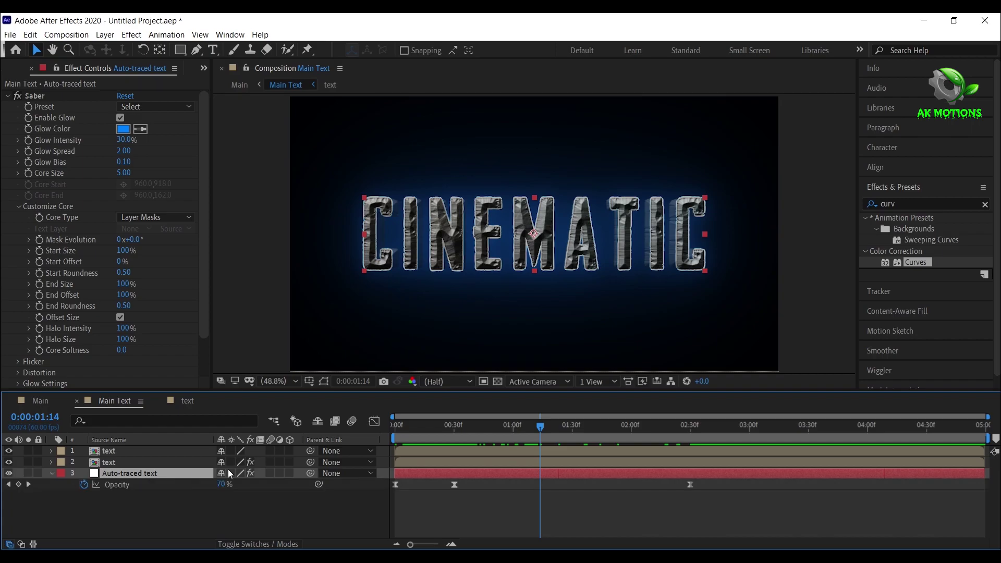
Move the first Opacity keyframe slightly later and the last to 2:00, then return to Main
{"action": "left_click_drag", "start_coordinate": [396, 485], "coordinate": [417, 485]}
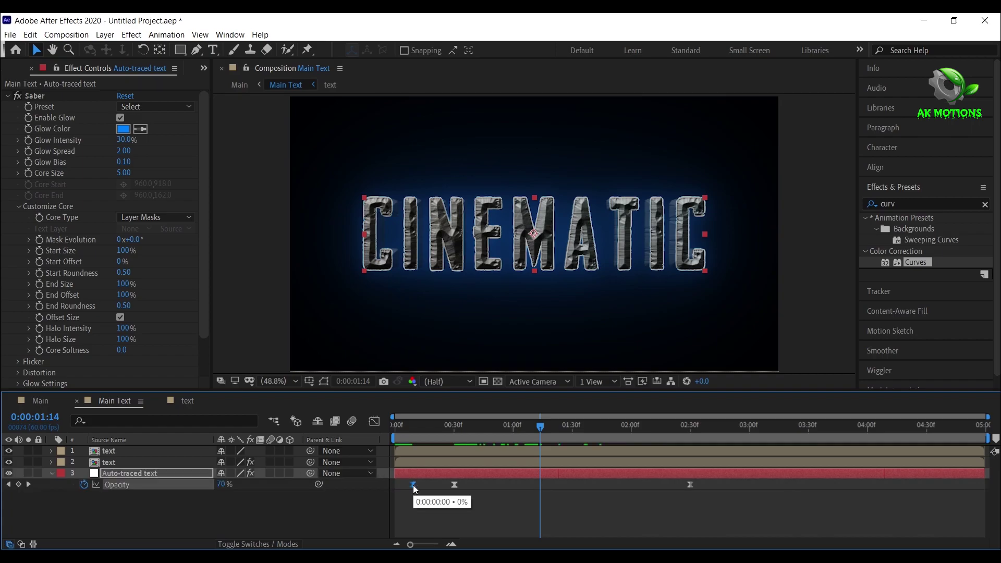
{"action": "left_click_drag", "start_coordinate": [690, 485], "coordinate": [632, 485]}
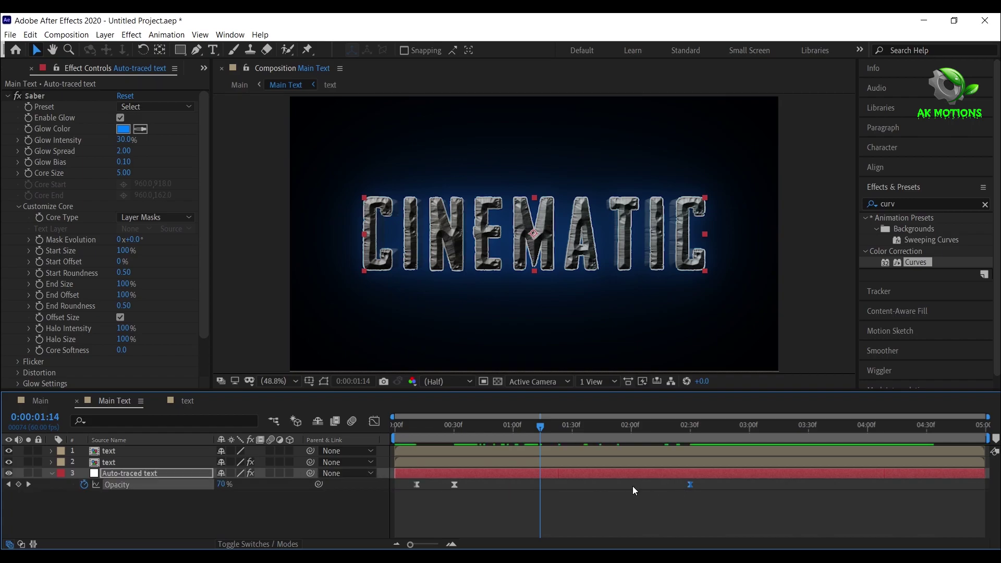
{"action": "left_click", "coordinate": [631, 425]}
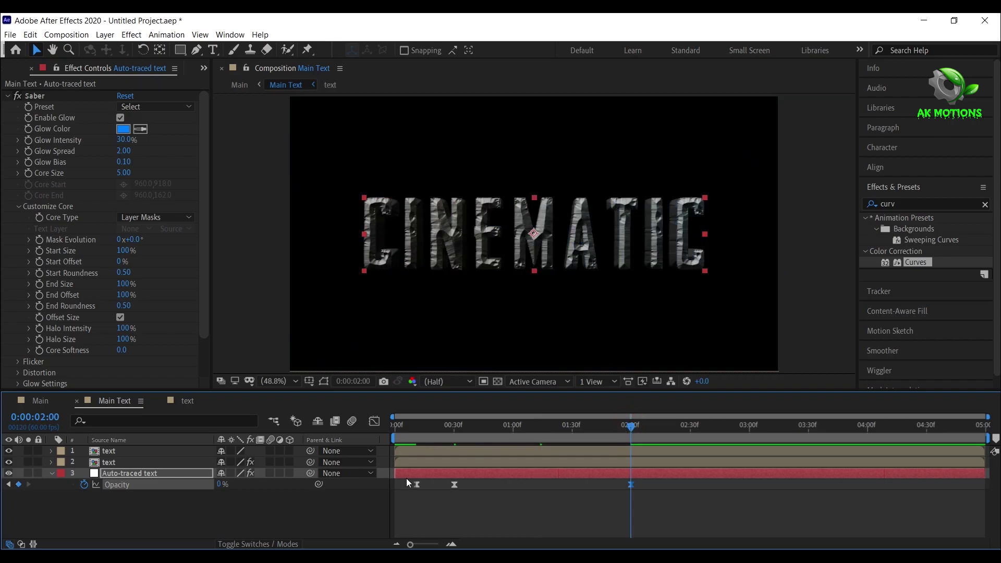
{"action": "left_click", "coordinate": [211, 506]}
{"action": "left_click", "coordinate": [44, 401]}
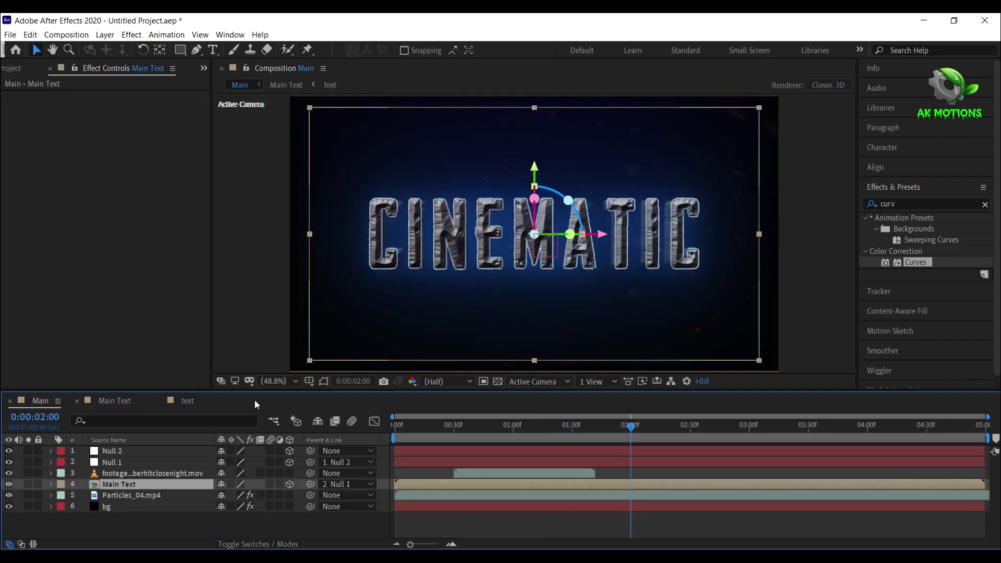
Preview the Main title animation from the start, then open the text precomposition
{"action": "left_click_drag", "start_coordinate": [632, 426], "coordinate": [569, 433]}
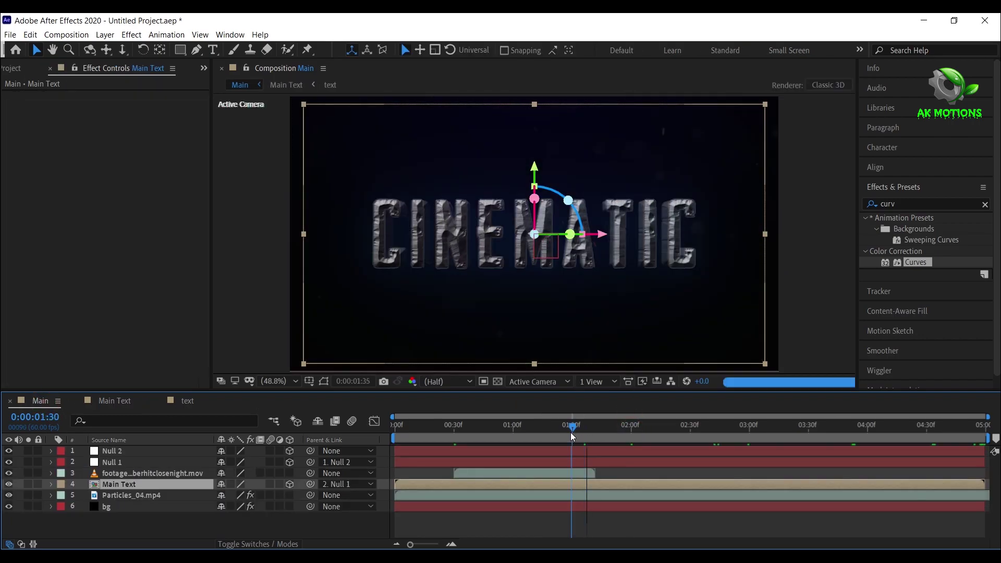
{"action": "left_click", "coordinate": [169, 511]}
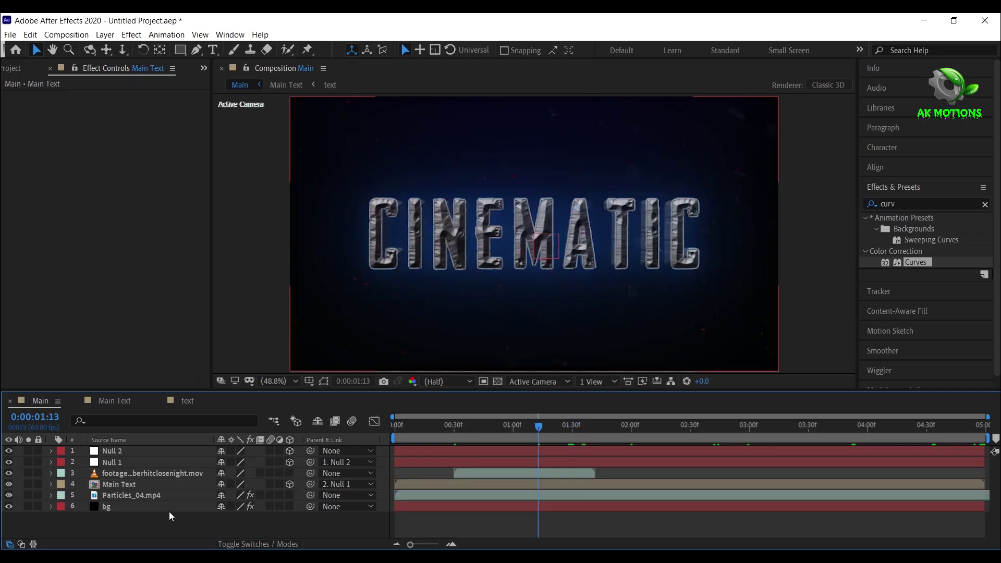
{"action": "left_click", "coordinate": [514, 433]}
{"action": "key", "text": "Home"}
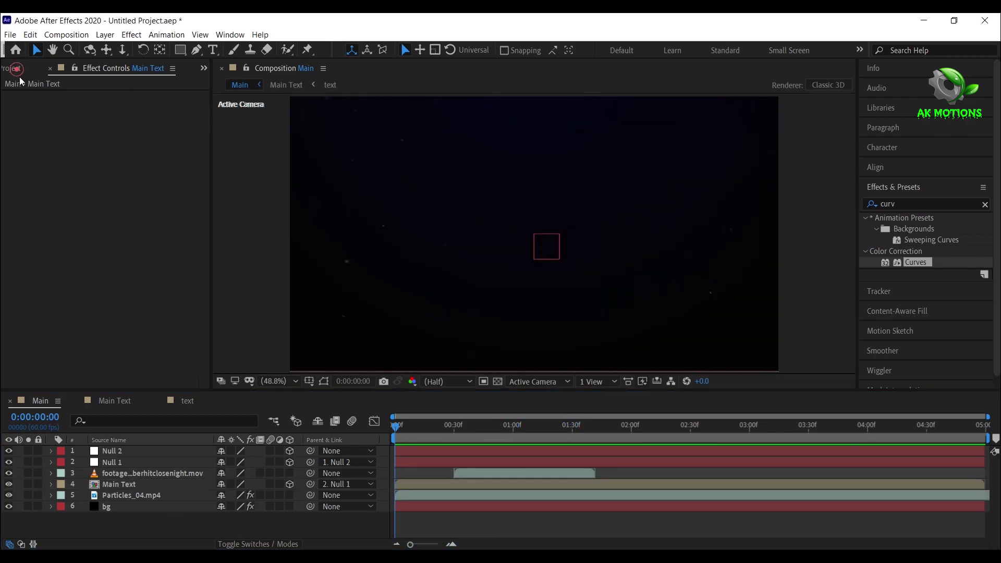
{"action": "left_click", "coordinate": [13, 69]}
{"action": "key", "text": "space"}
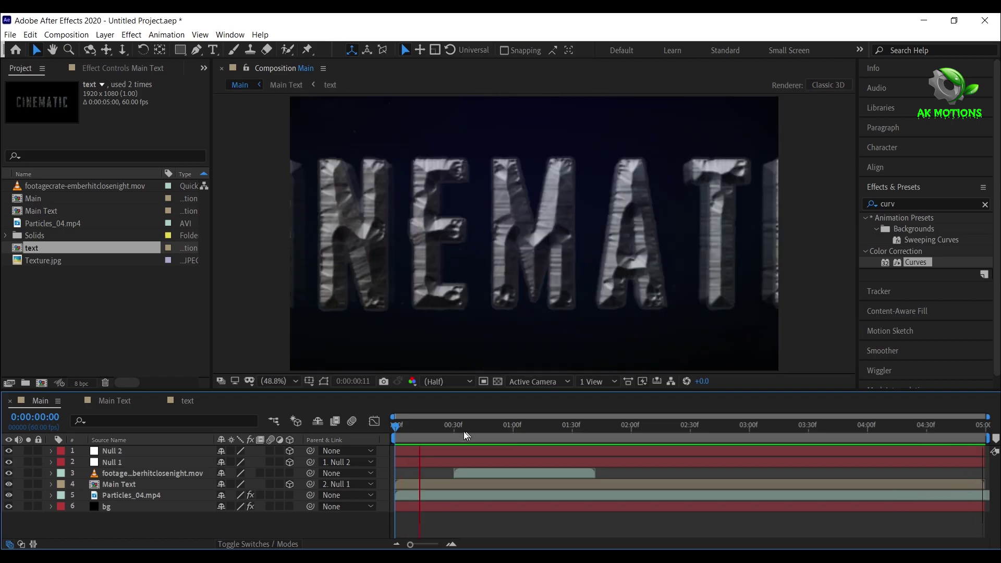
{"action": "left_click", "coordinate": [463, 430]}
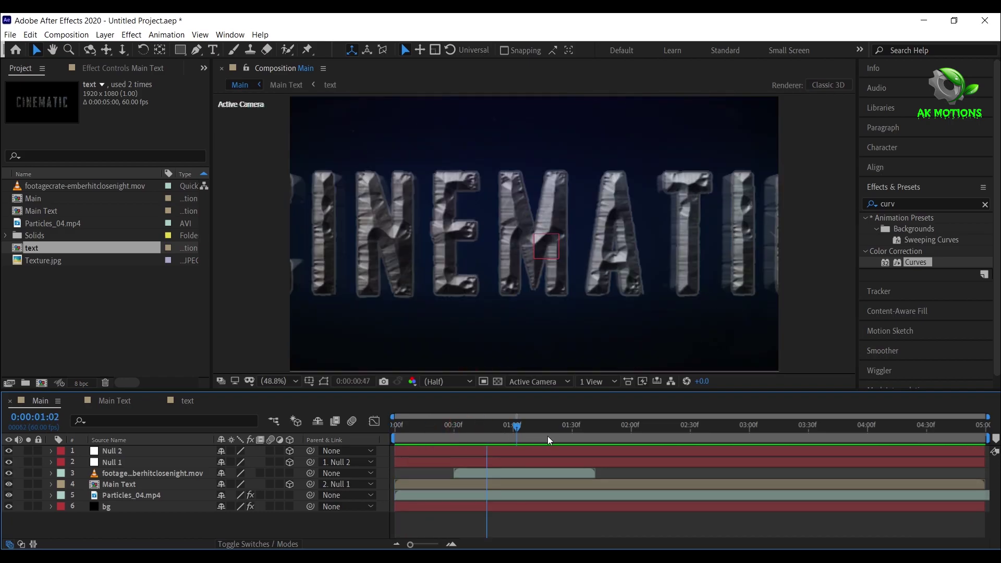
{"action": "key", "text": "space"}
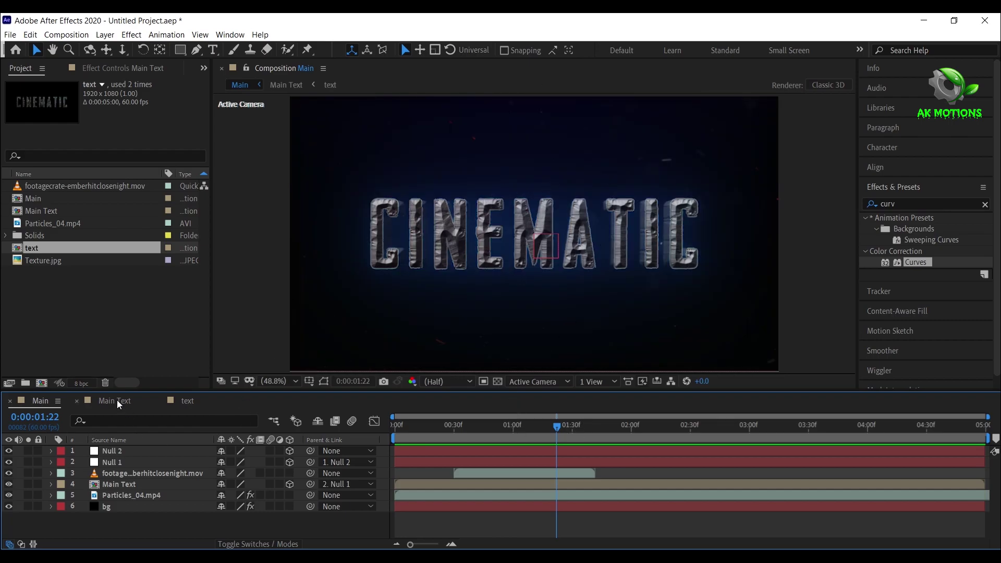
{"action": "left_click", "coordinate": [196, 401]}
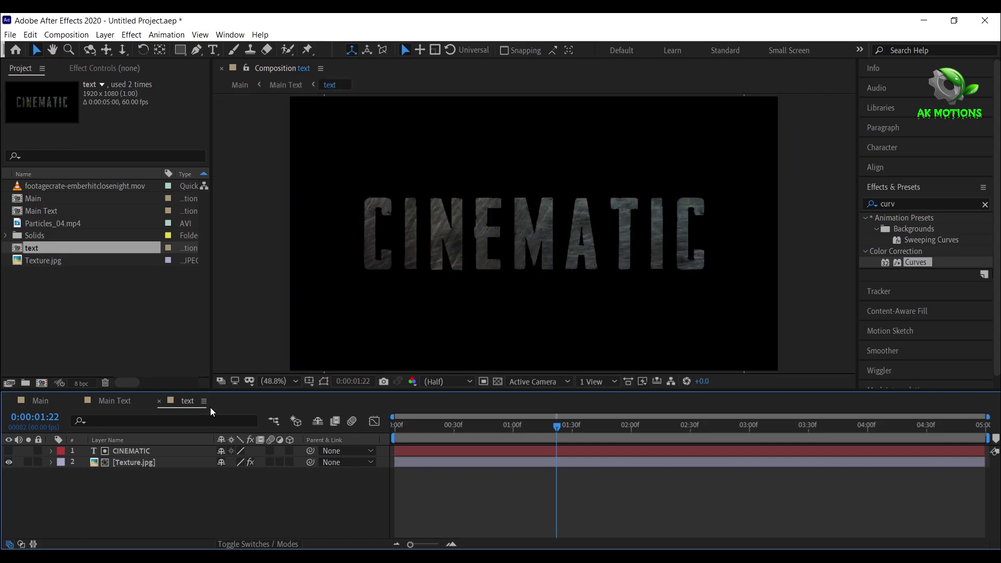
Retype the CINEMATIC title as ANIMATION and go back to Main Text
{"action": "double_click", "coordinate": [142, 452]}
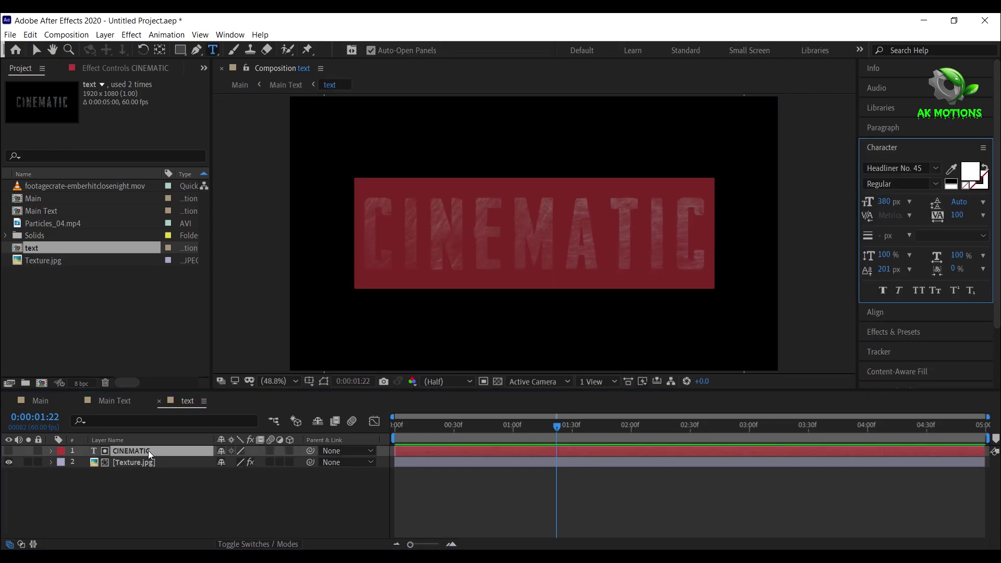
{"action": "type", "text": "ANI"}
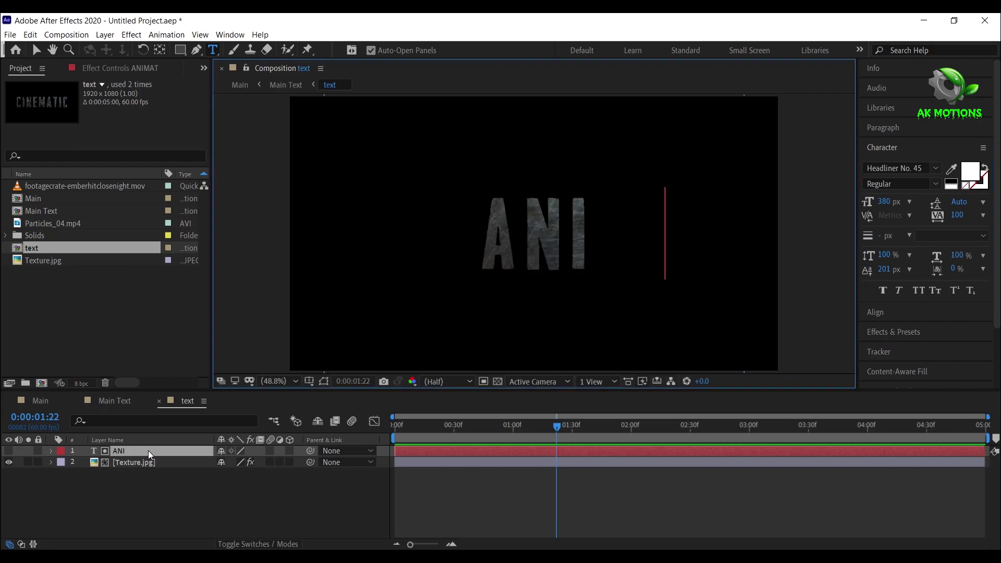
{"action": "type", "text": "MATION"}
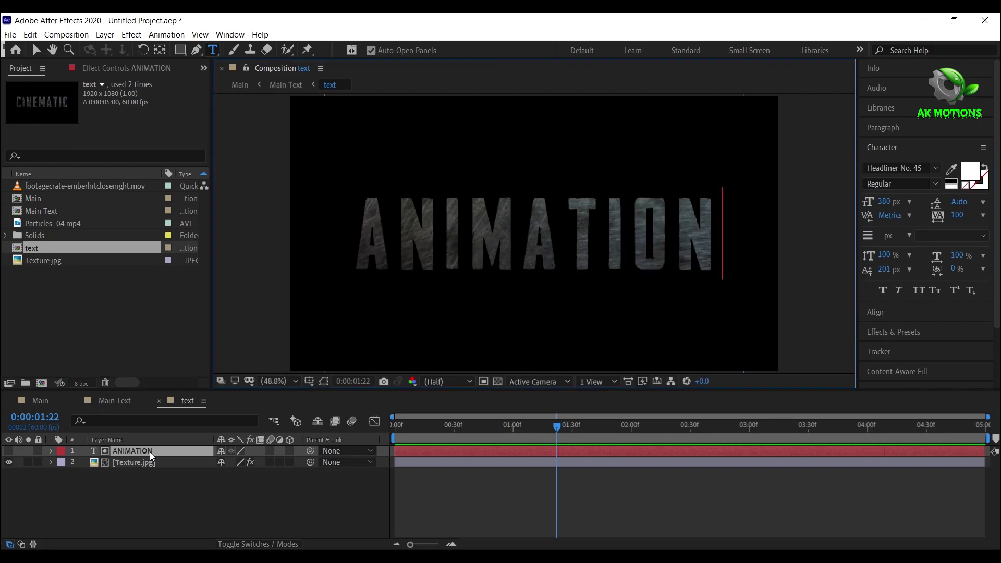
{"action": "left_click", "coordinate": [114, 401]}
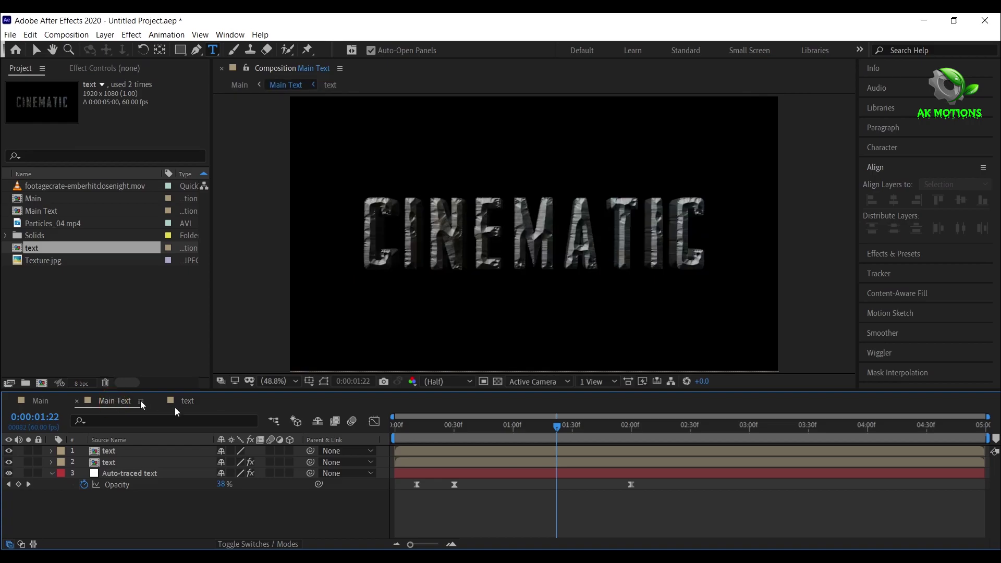
Auto-trace the ANIMATION text layer onto a new layer using the alpha channel
{"action": "left_click", "coordinate": [150, 477]}
{"action": "left_click", "coordinate": [161, 514]}
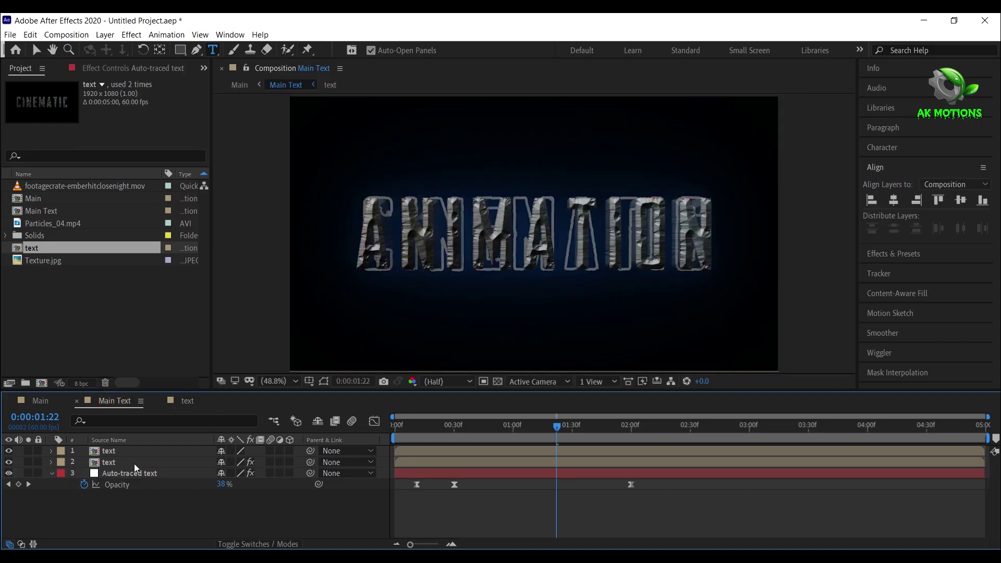
{"action": "left_click", "coordinate": [124, 450]}
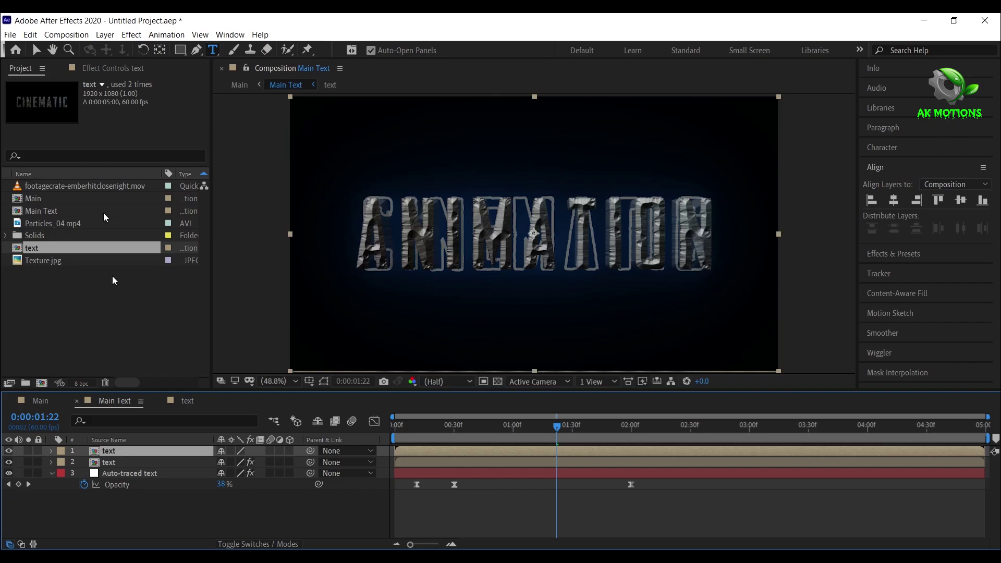
{"action": "left_click", "coordinate": [104, 35]}
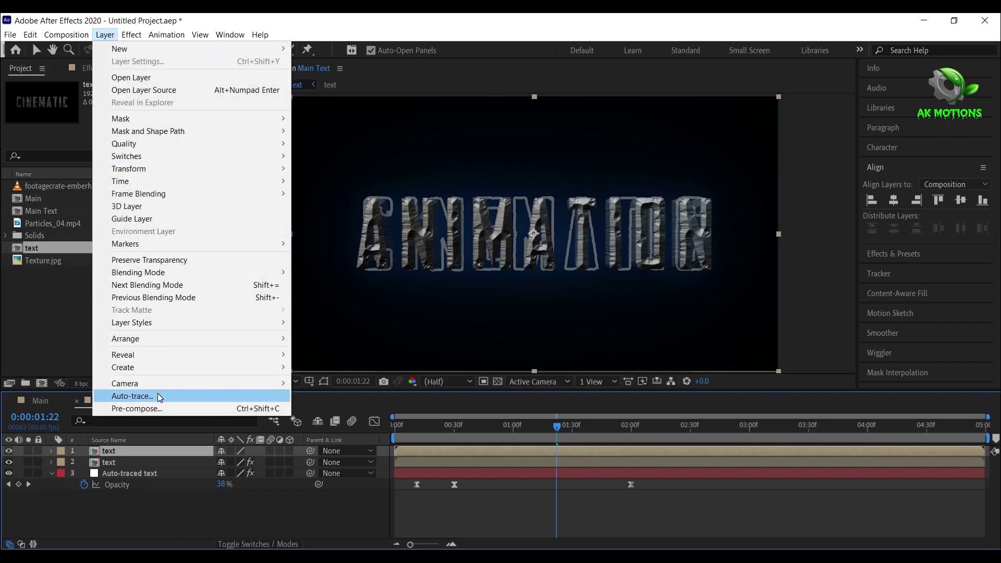
{"action": "left_click", "coordinate": [156, 394]}
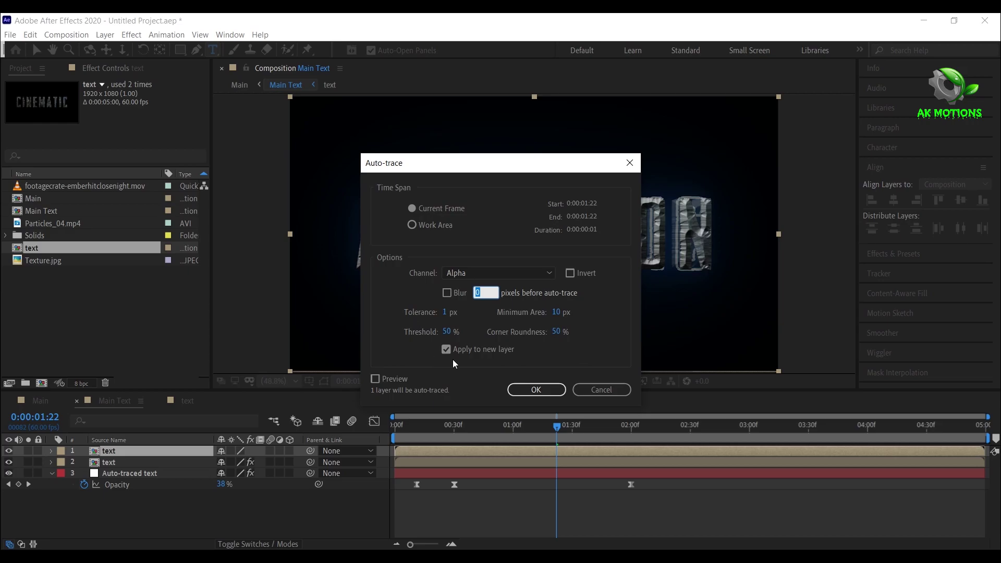
{"action": "left_click", "coordinate": [536, 392]}
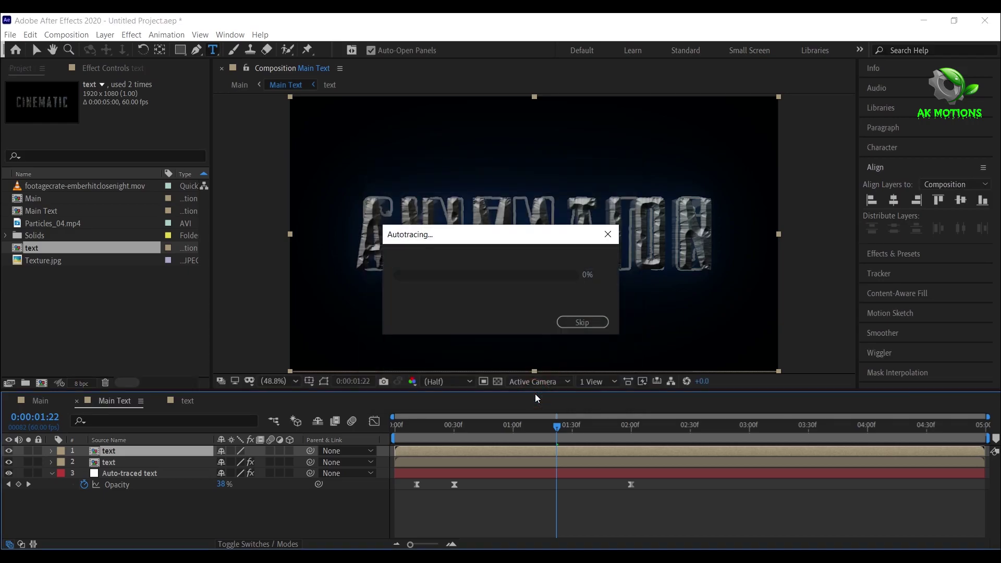
{"action": "left_click", "coordinate": [147, 453]}
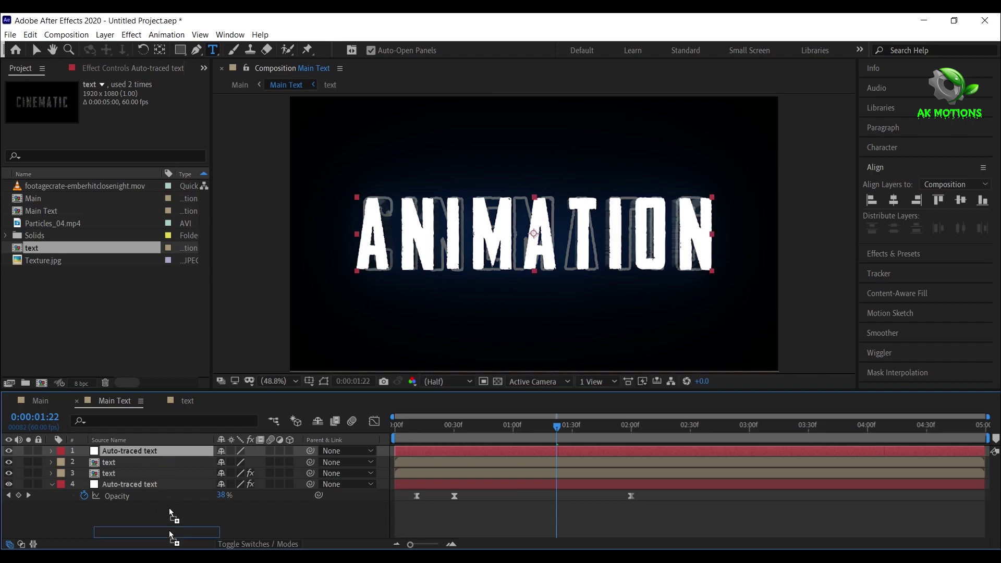
Move the new trace to the bottom and paste the old layer's three Opacity keyframes onto it
{"action": "left_click_drag", "start_coordinate": [136, 451], "coordinate": [164, 498]}
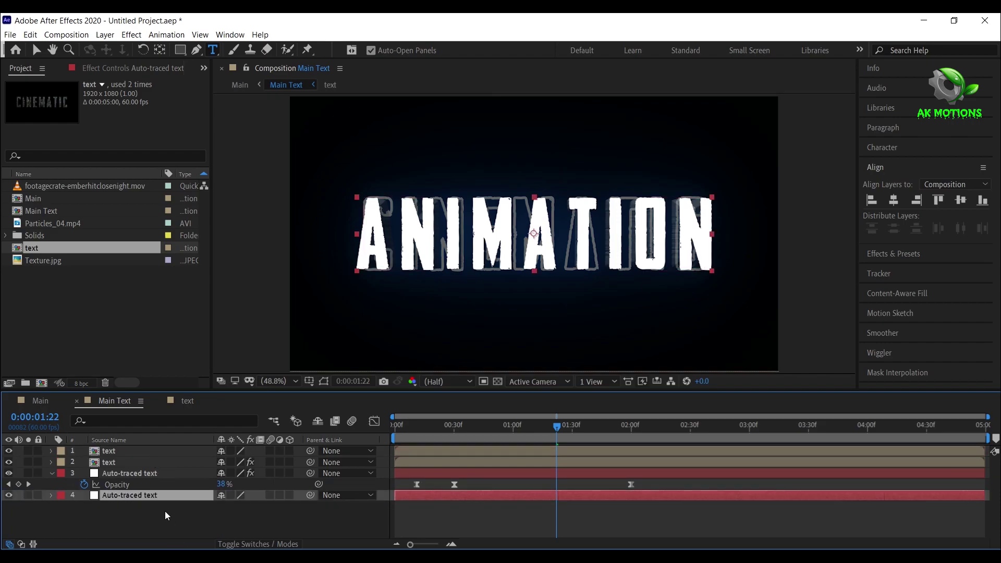
{"action": "key", "text": "t"}
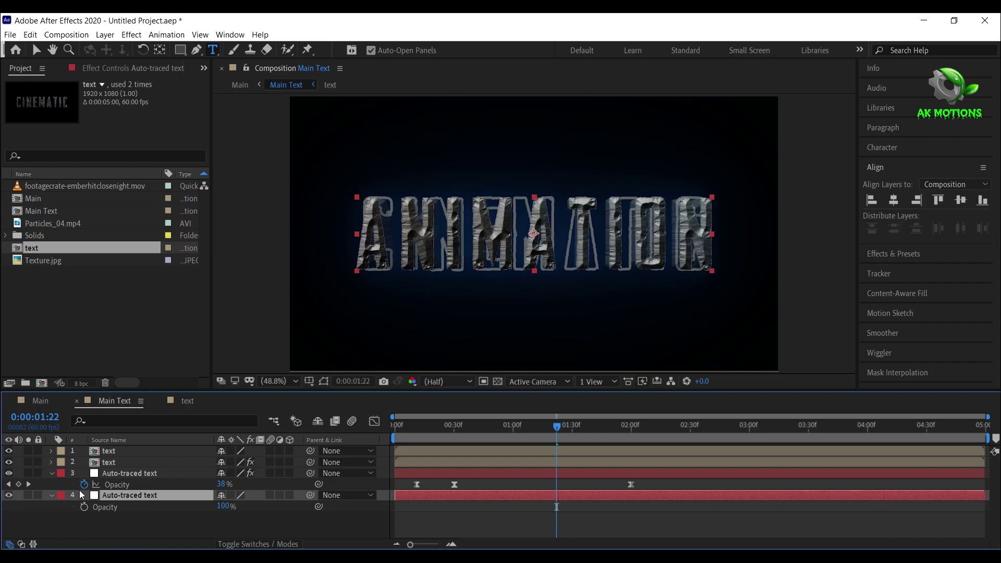
{"action": "left_click", "coordinate": [9, 485]}
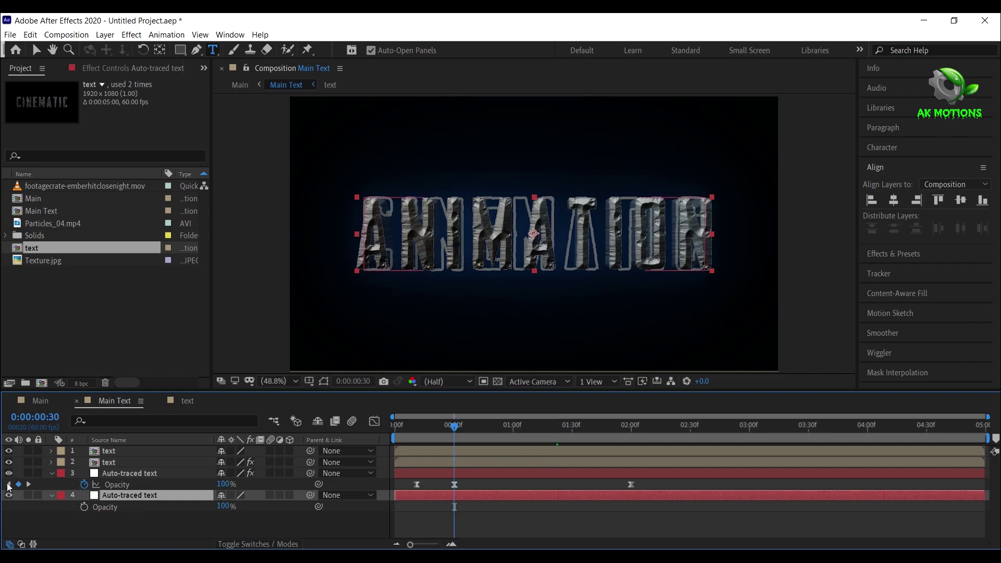
{"action": "key", "text": "j"}
{"action": "left_click_drag", "start_coordinate": [404, 486], "coordinate": [677, 498]}
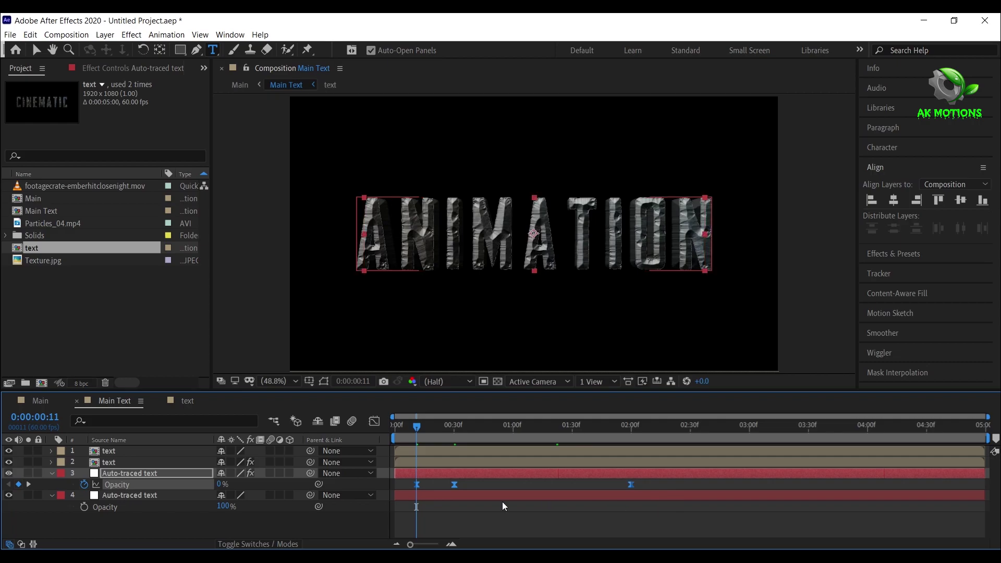
{"action": "left_click", "coordinate": [177, 499]}
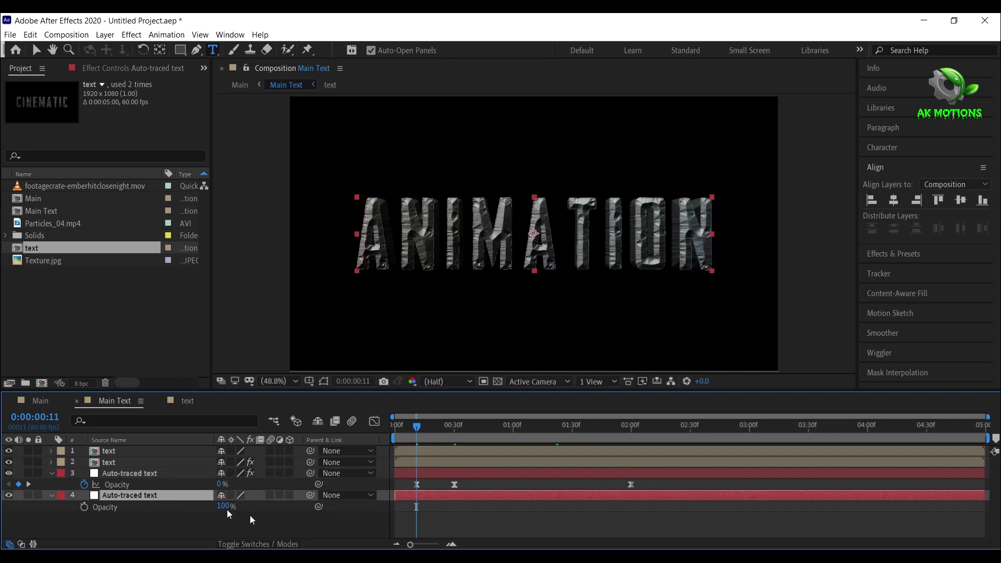
{"action": "key", "text": "ctrl+v"}
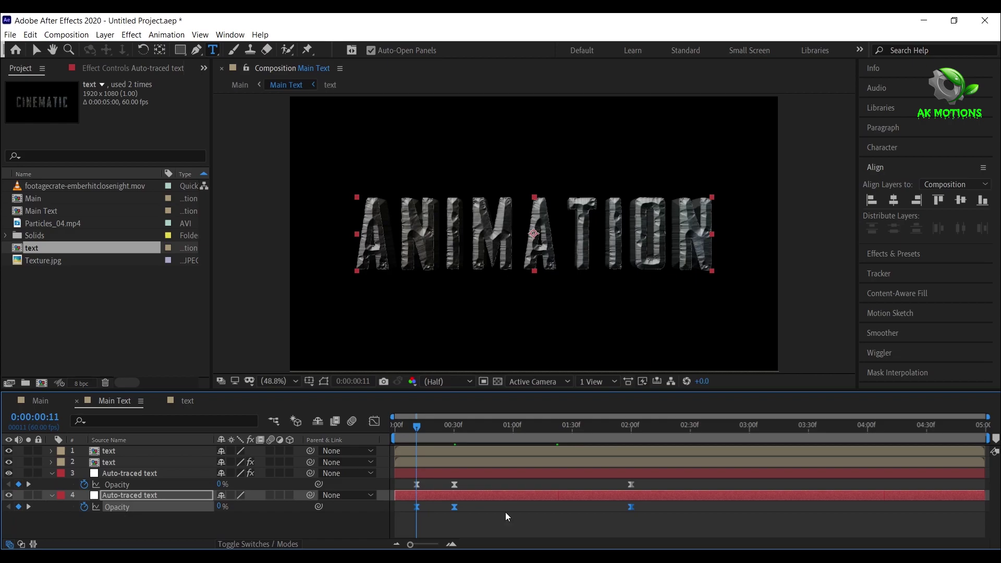
Transfer the Saber effect from the old traced layer to the new one, then delete the old layer
{"action": "left_click", "coordinate": [112, 473]}
{"action": "left_click", "coordinate": [98, 68]}
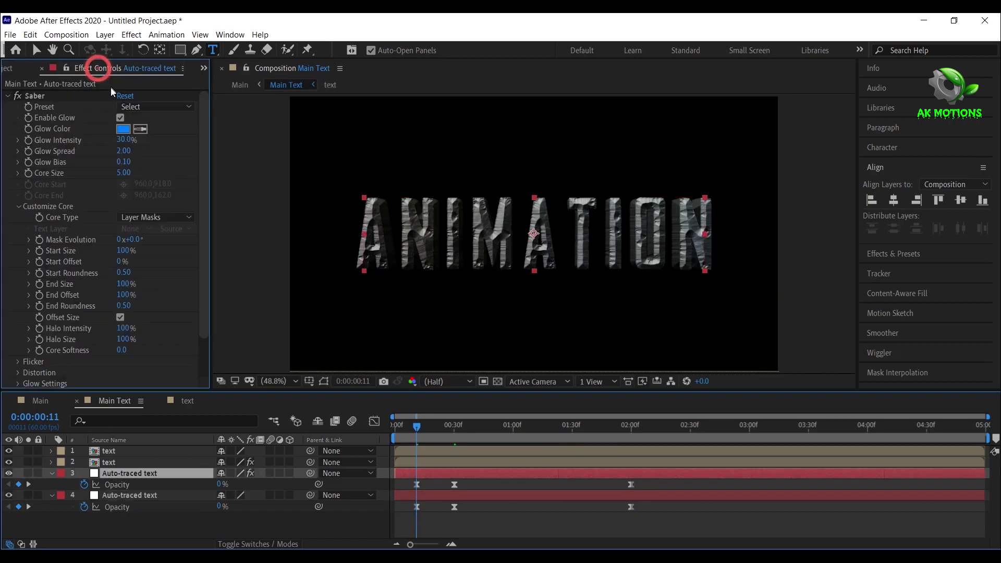
{"action": "left_click", "coordinate": [47, 98]}
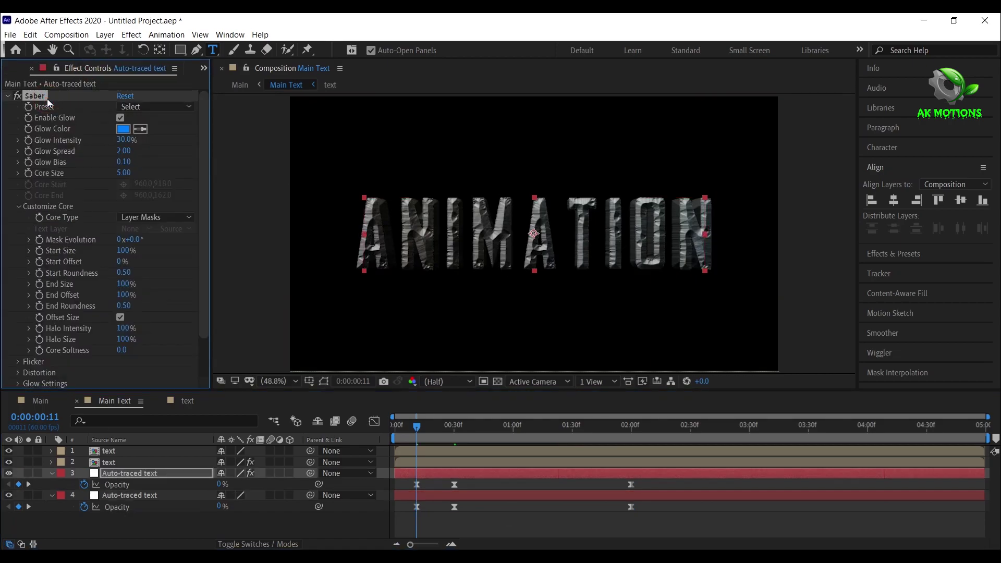
{"action": "key", "text": "Delete"}
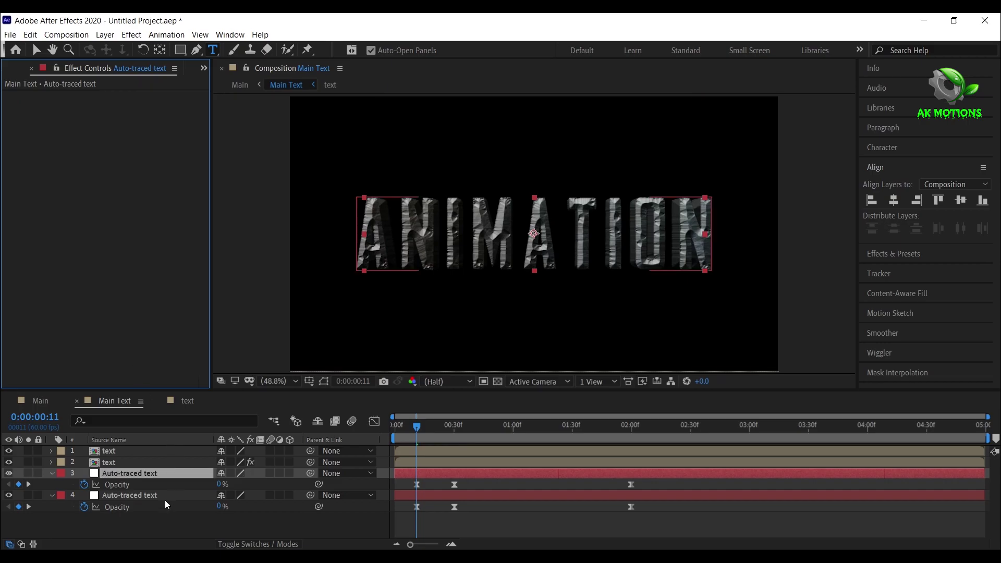
{"action": "left_click", "coordinate": [165, 498]}
{"action": "left_click", "coordinate": [101, 229]}
{"action": "key", "text": "ctrl+v"}
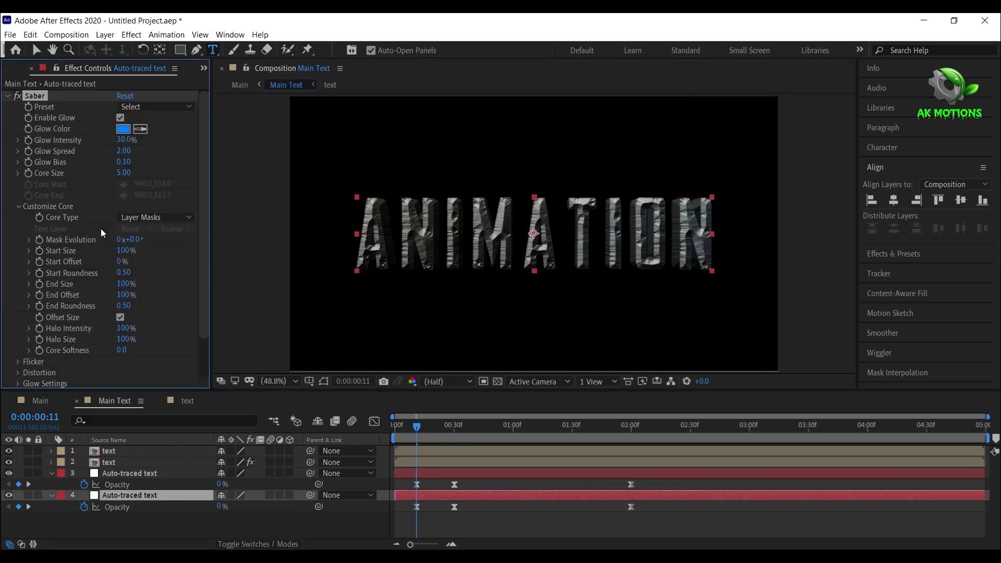
{"action": "left_click", "coordinate": [158, 468]}
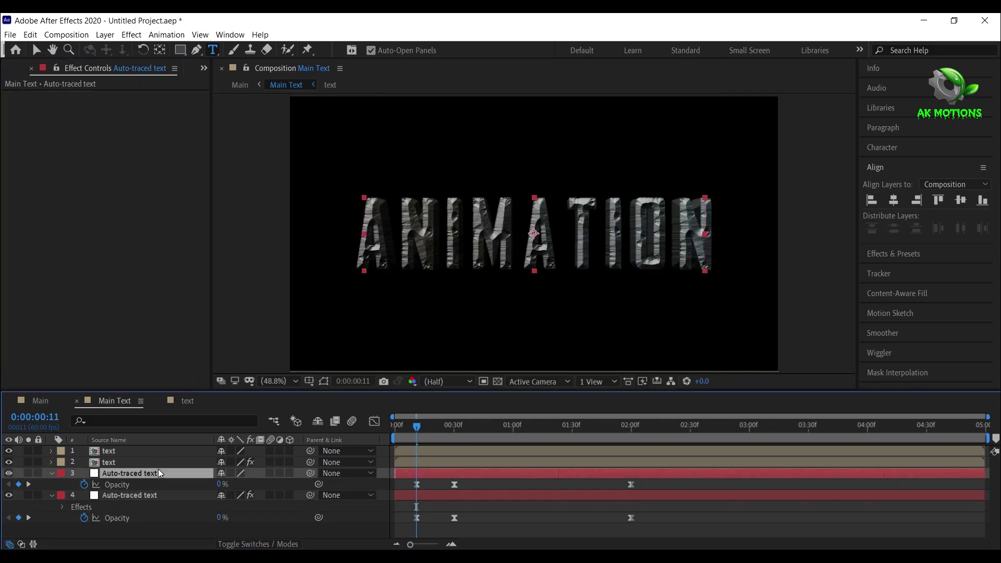
{"action": "key", "text": "Delete"}
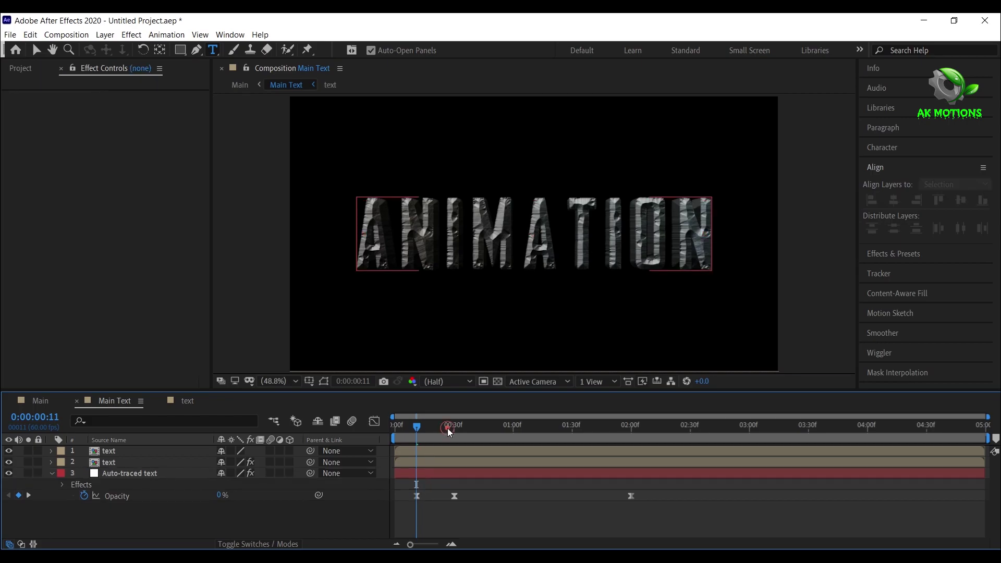
Check the glow at 0:00:00:22, then scrub the Main comp's ANIMATION title through to the end
{"action": "left_click", "coordinate": [448, 427]}
{"action": "left_click", "coordinate": [530, 428]}
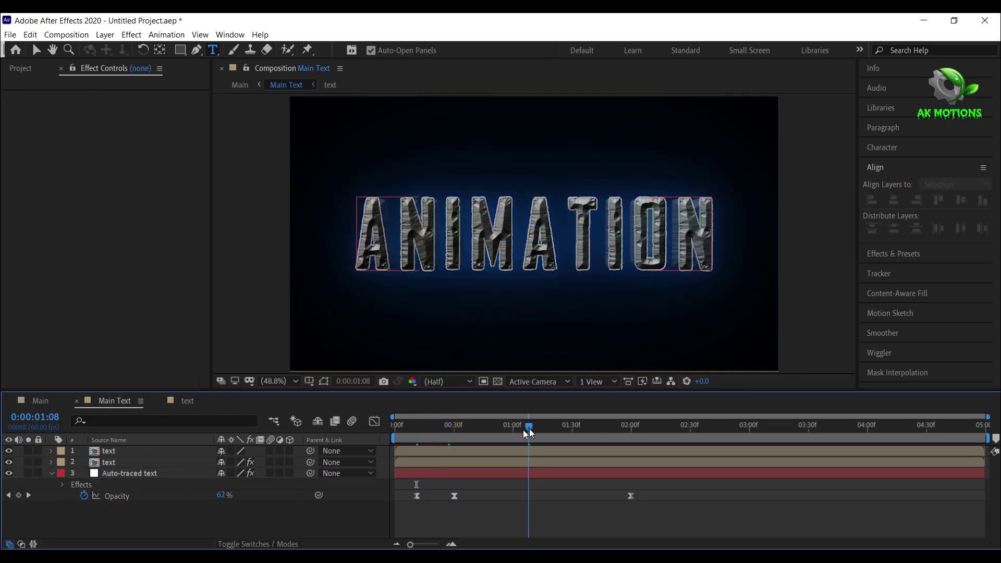
{"action": "left_click", "coordinate": [438, 427]}
{"action": "left_click", "coordinate": [320, 484]}
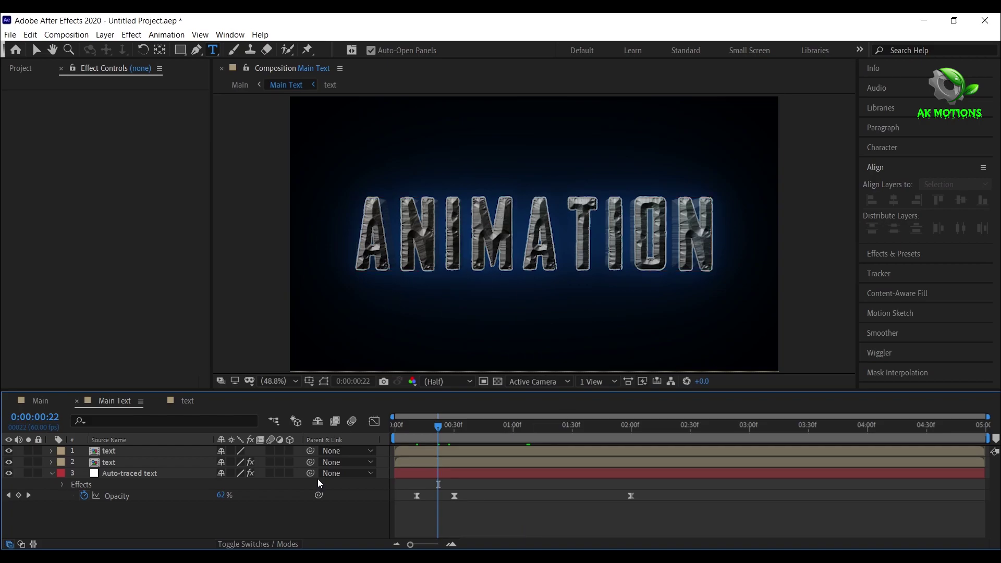
{"action": "left_click", "coordinate": [52, 473]}
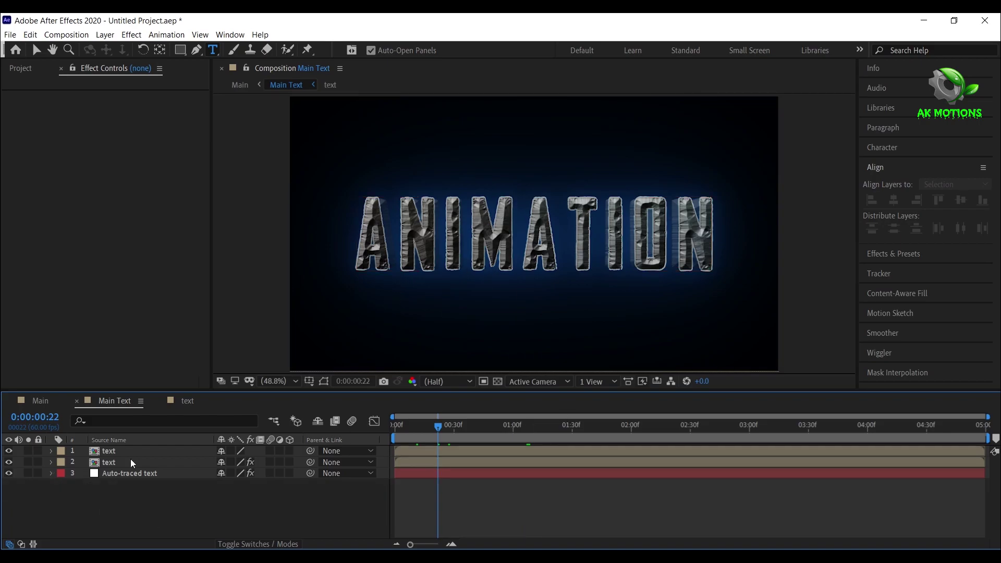
{"action": "left_click", "coordinate": [41, 400]}
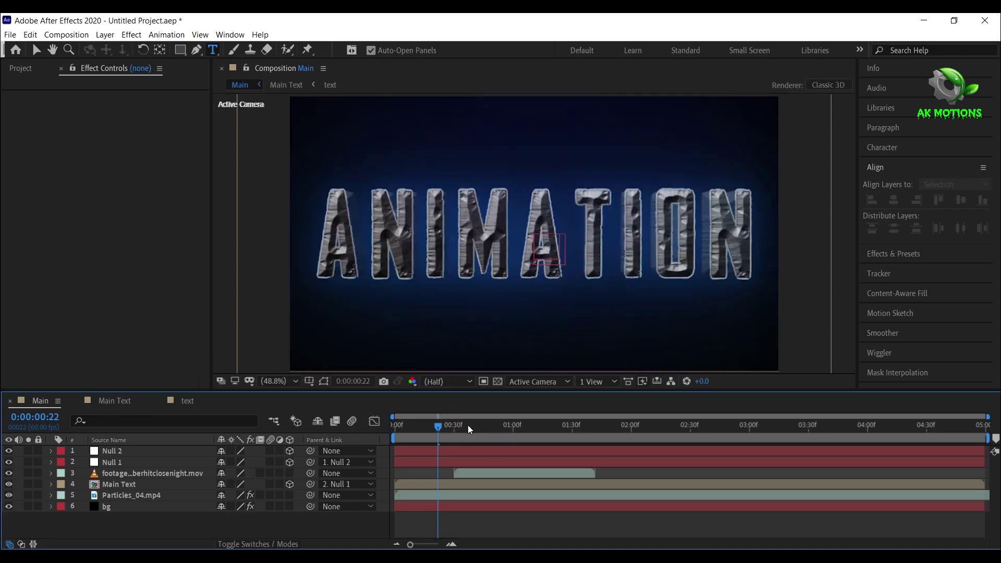
{"action": "left_click_drag", "start_coordinate": [468, 424], "coordinate": [541, 429]}
{"action": "left_click", "coordinate": [608, 431]}
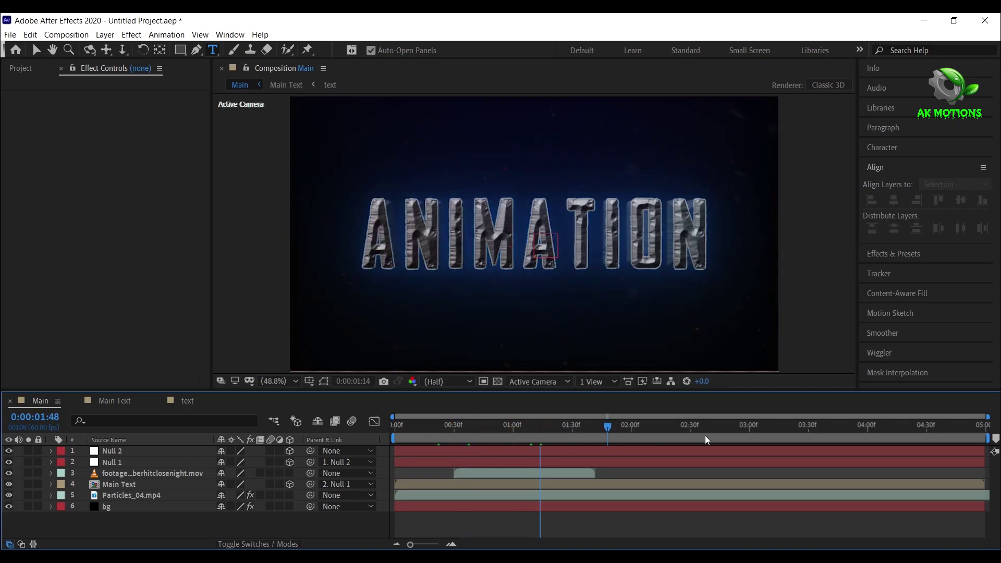
{"action": "left_click_drag", "start_coordinate": [708, 440], "coordinate": [985, 431]}
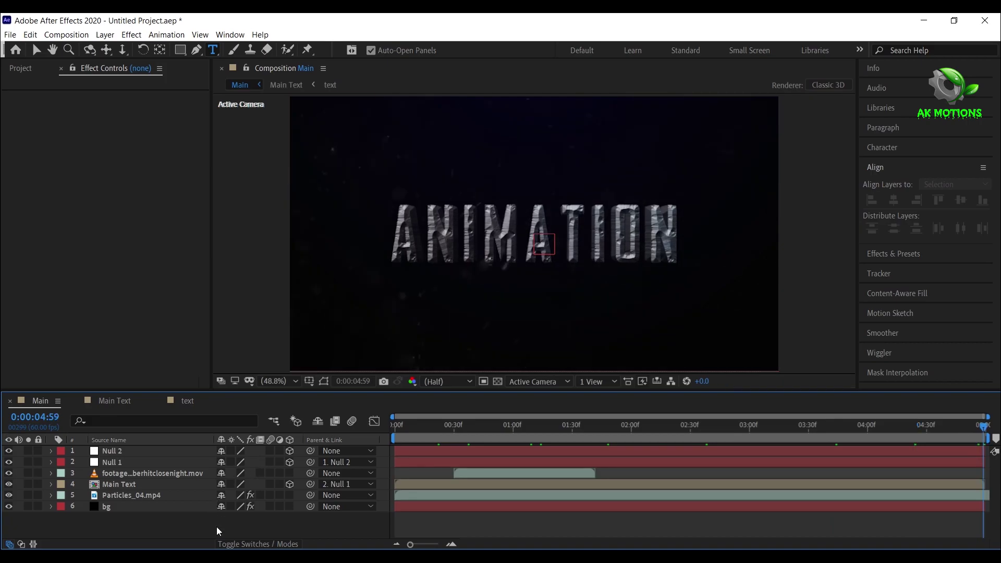
{"action": "left_click", "coordinate": [21, 68]}
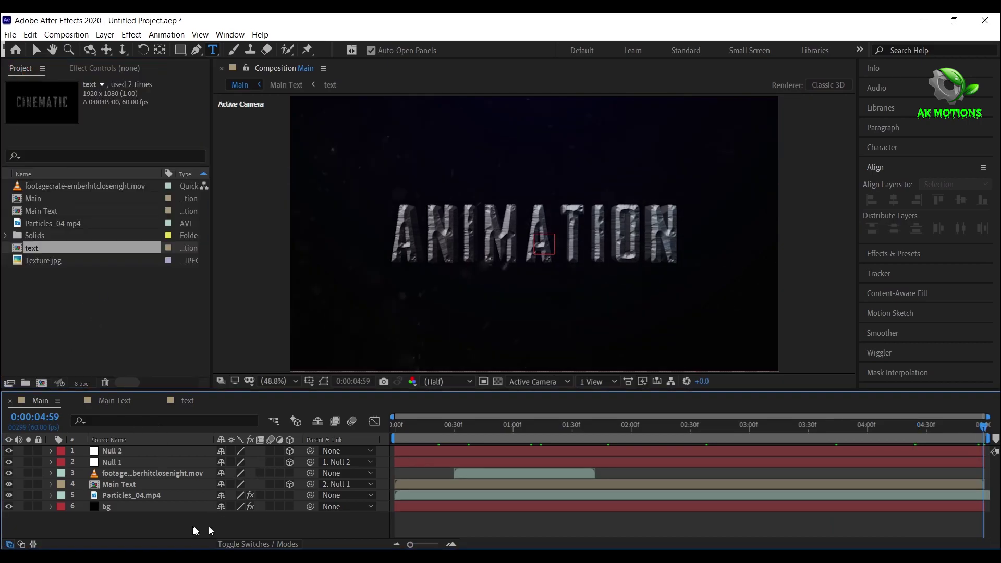